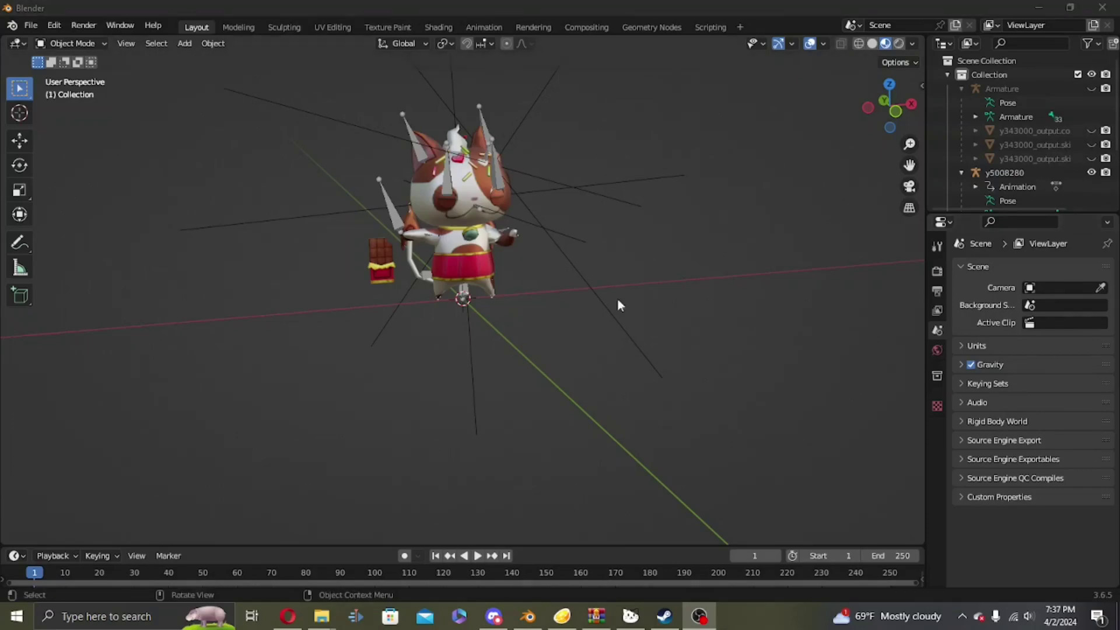
- Delete the long black armature bone lines from the scene
click(641, 315)
middle_drag(653, 286, 686, 264)
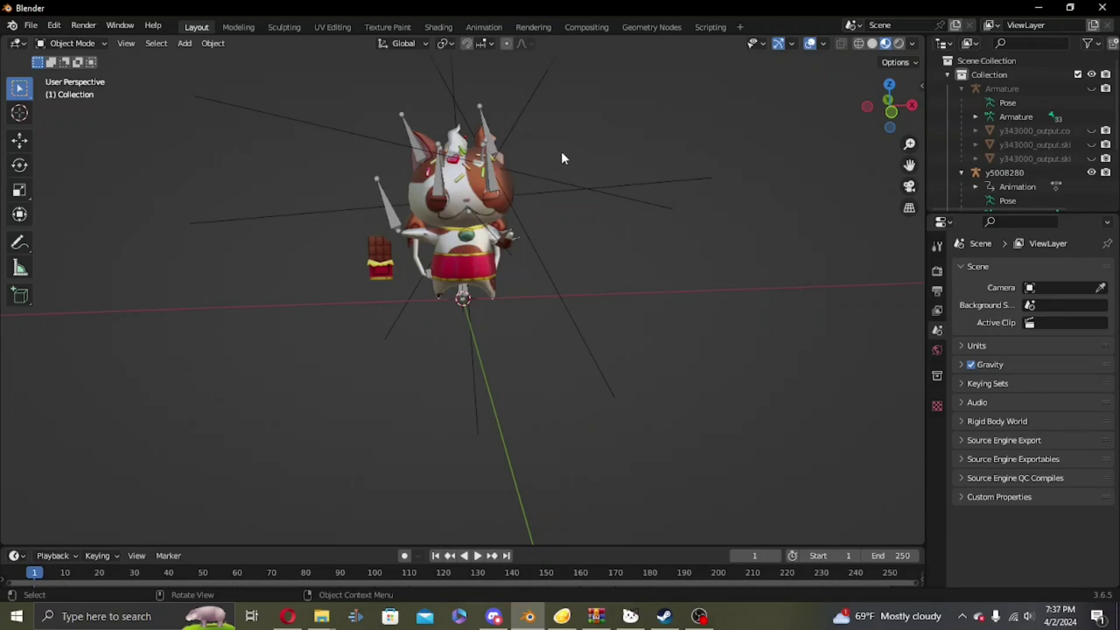
drag(555, 146, 627, 378)
right_click(627, 340)
click(626, 344)
- Put the y5008280 armature's skeleton in Rest Position, then delete the armature
click(499, 185)
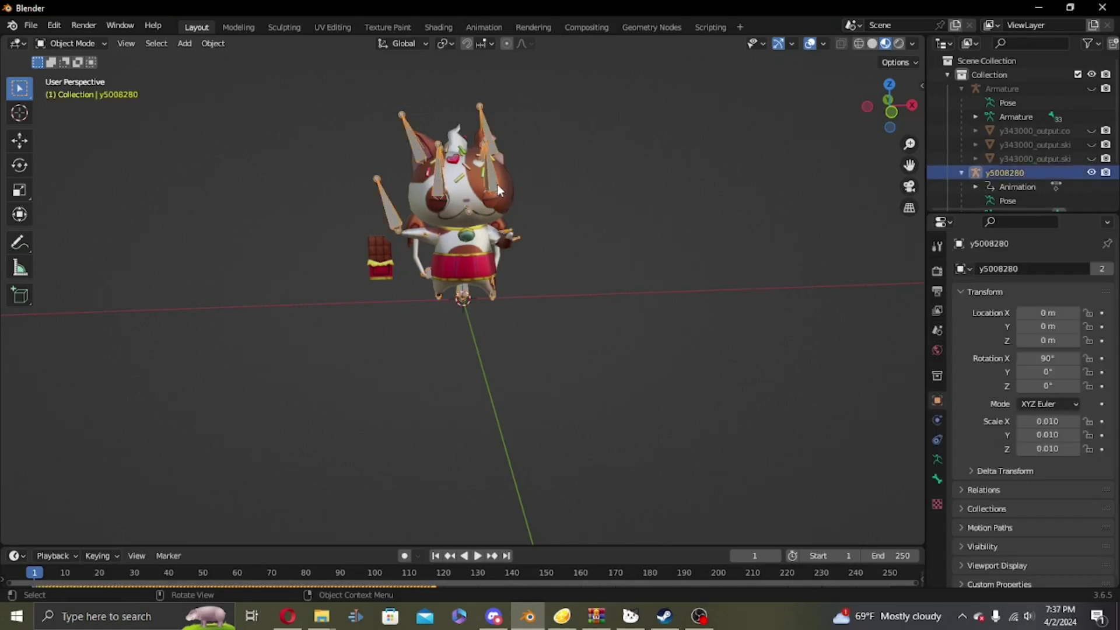
click(937, 458)
click(1058, 315)
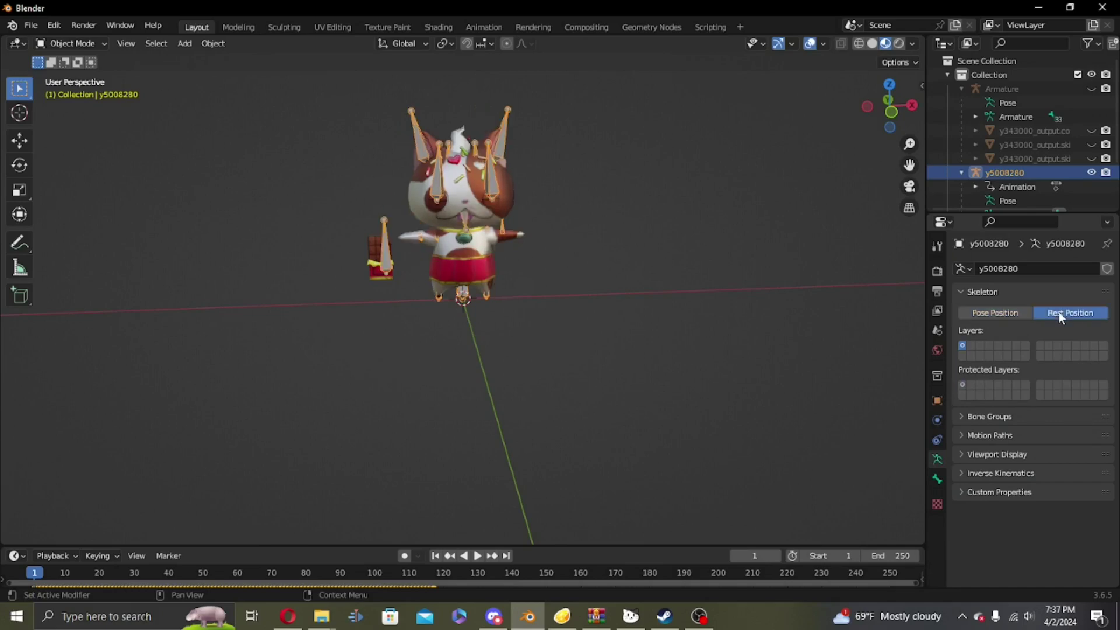
click(557, 256)
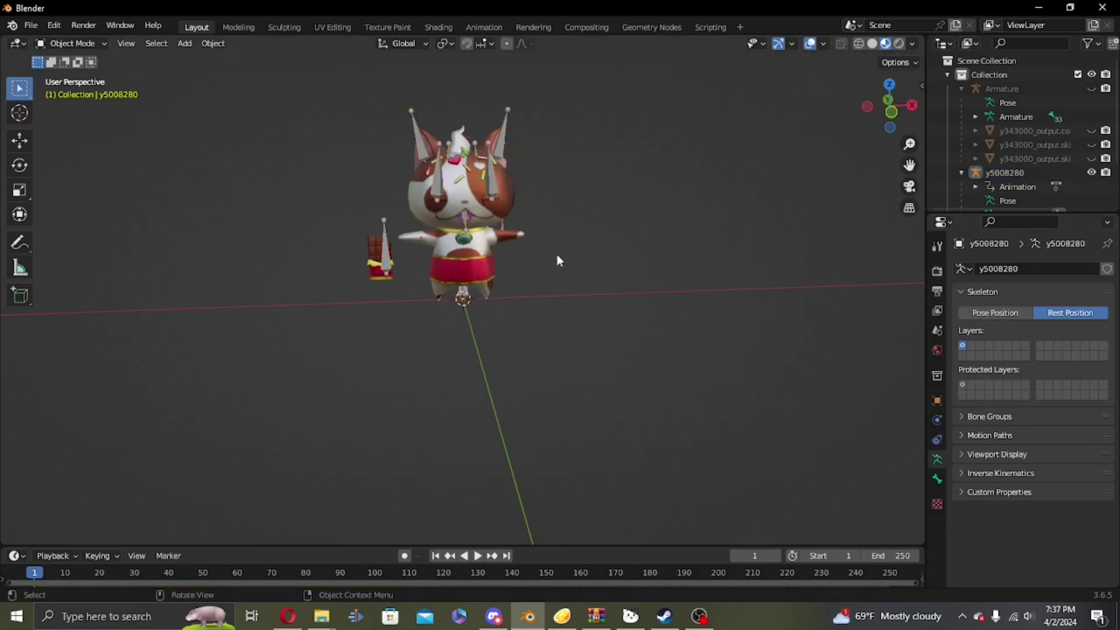
right_click(565, 257)
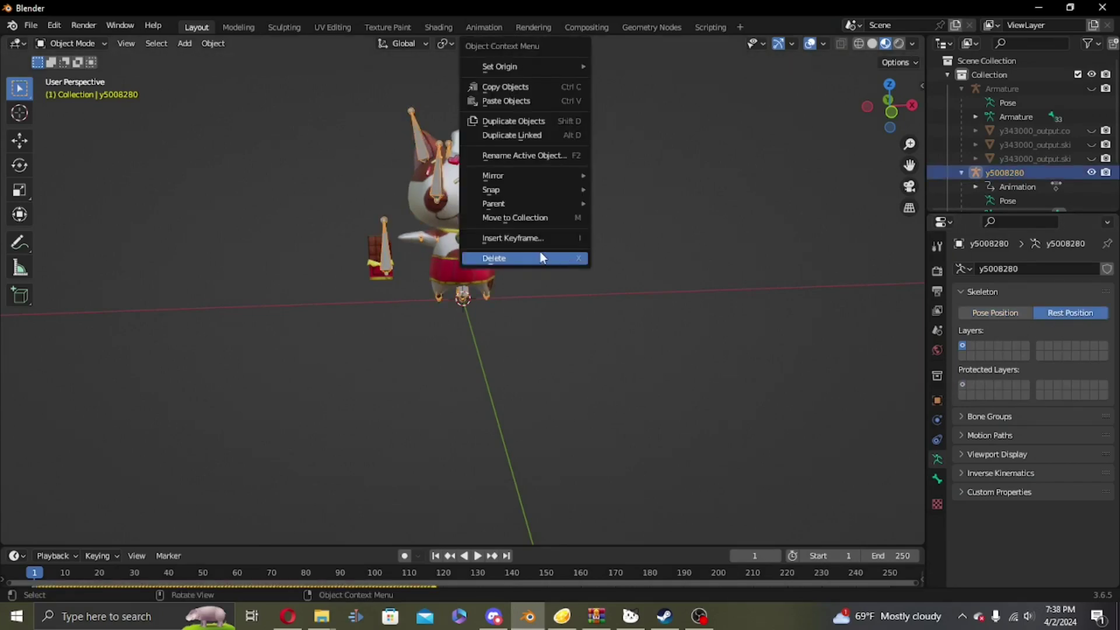
click(540, 257)
- Recentre a frontal view on the character and select the skin1 body mesh
middle_drag(624, 298, 374, 185)
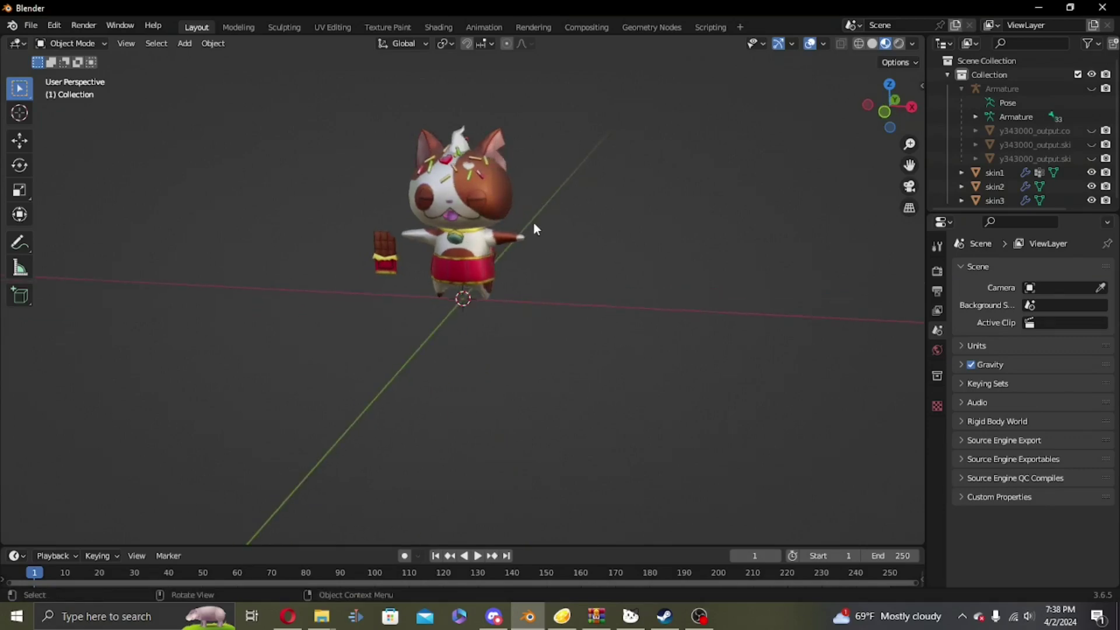
mouse_move(593, 265)
middle_down()
mouse_move(655, 292)
mouse_move(580, 252)
middle_up()
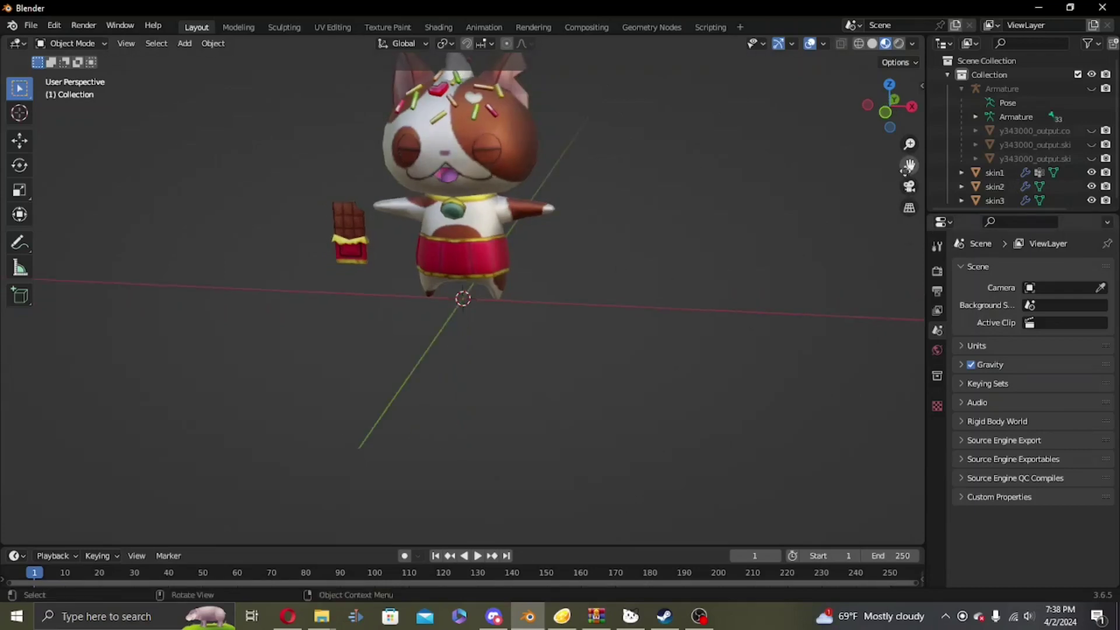
drag(909, 165, 911, 221)
click(502, 204)
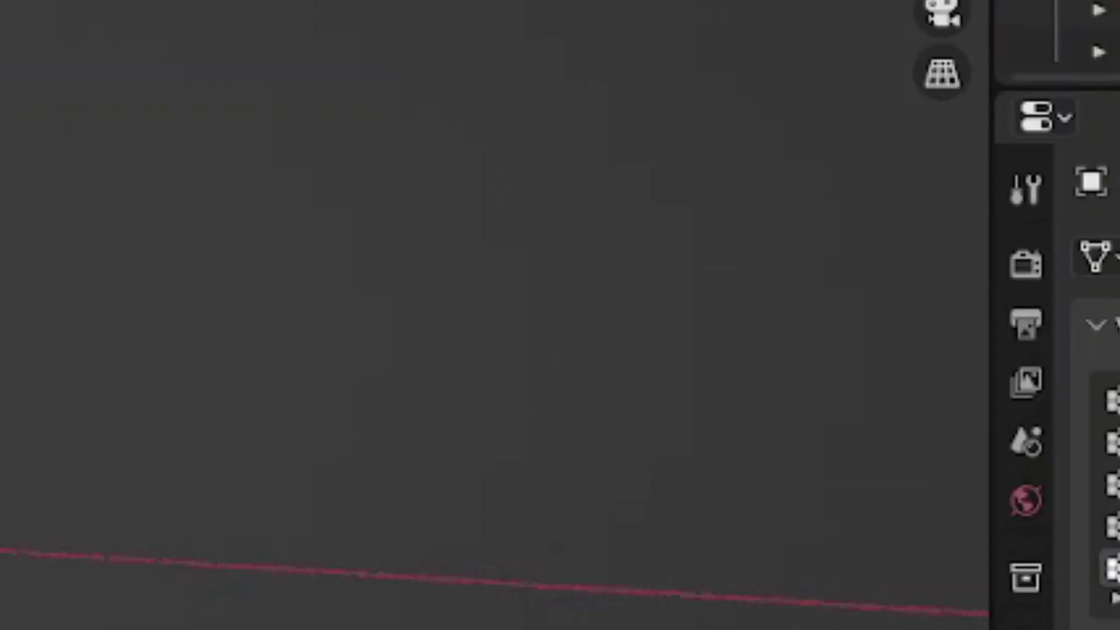
- Set skin1's X dimension to 4.885 m in the sidebar
key(n)
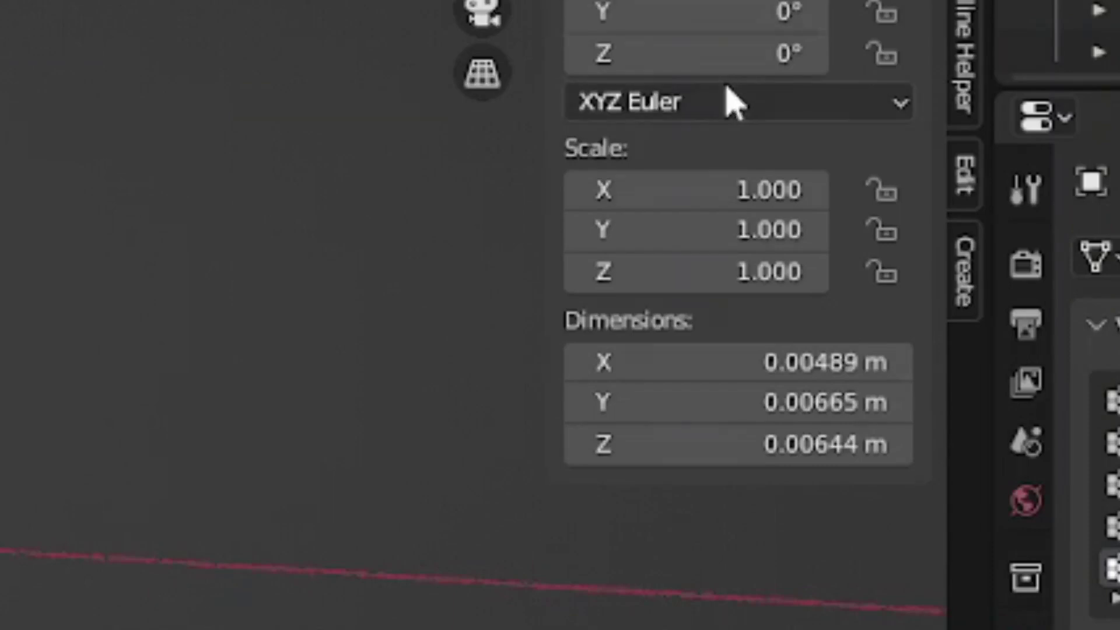
click(737, 362)
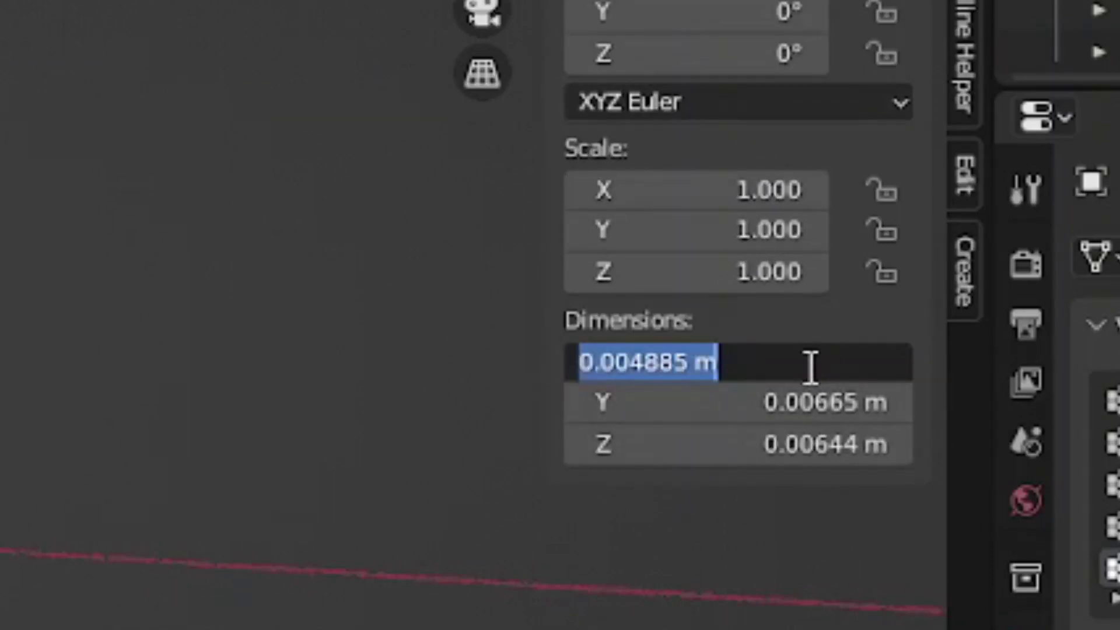
key(Escape)
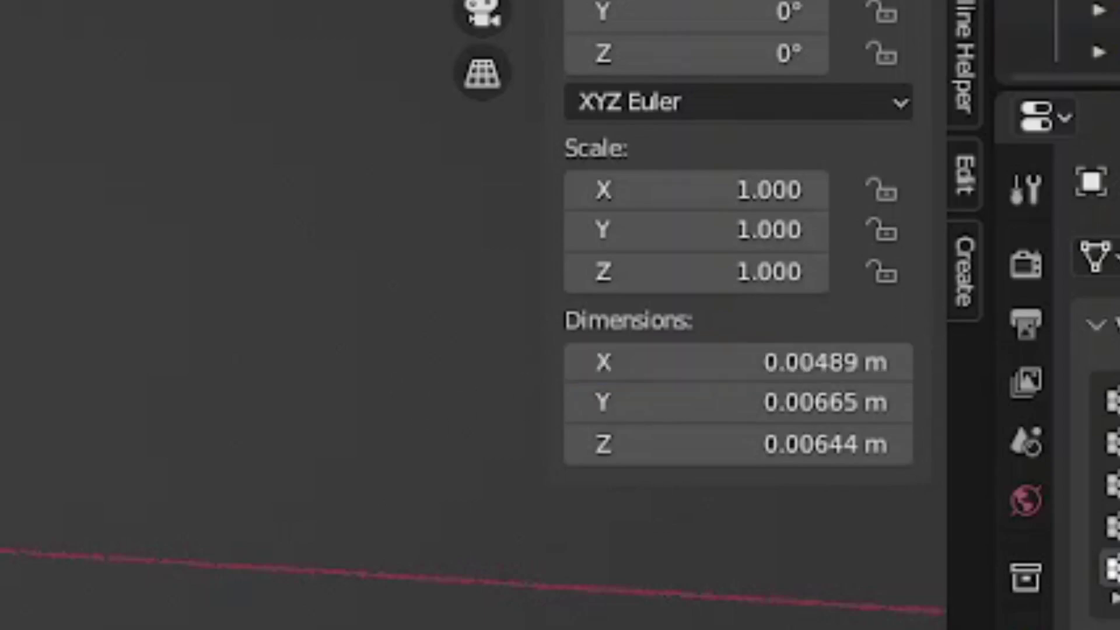
click(819, 364)
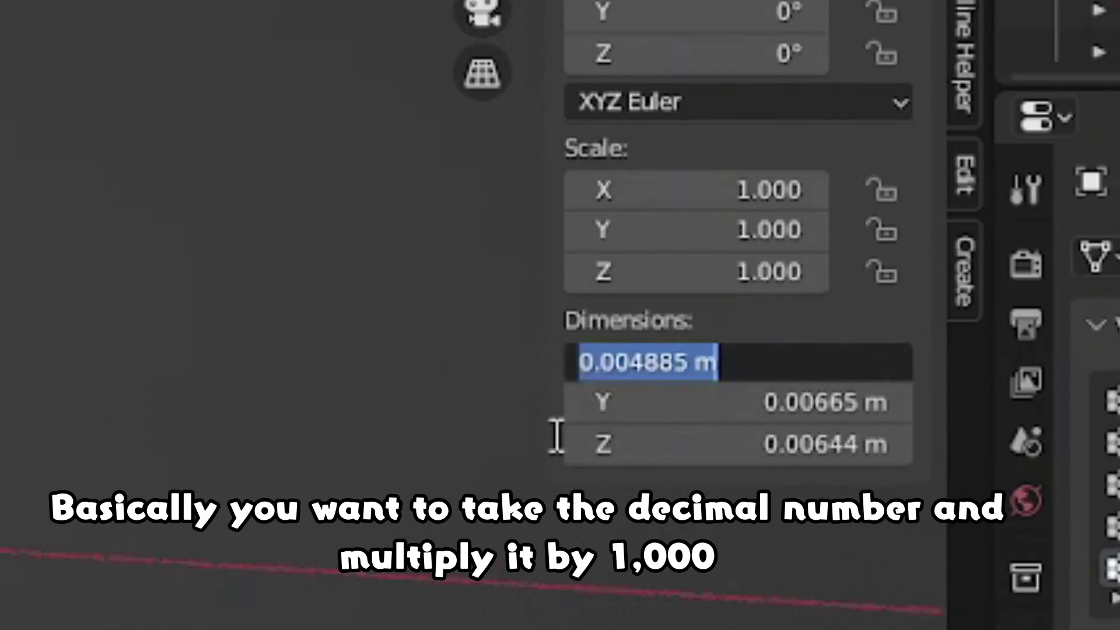
click(642, 363)
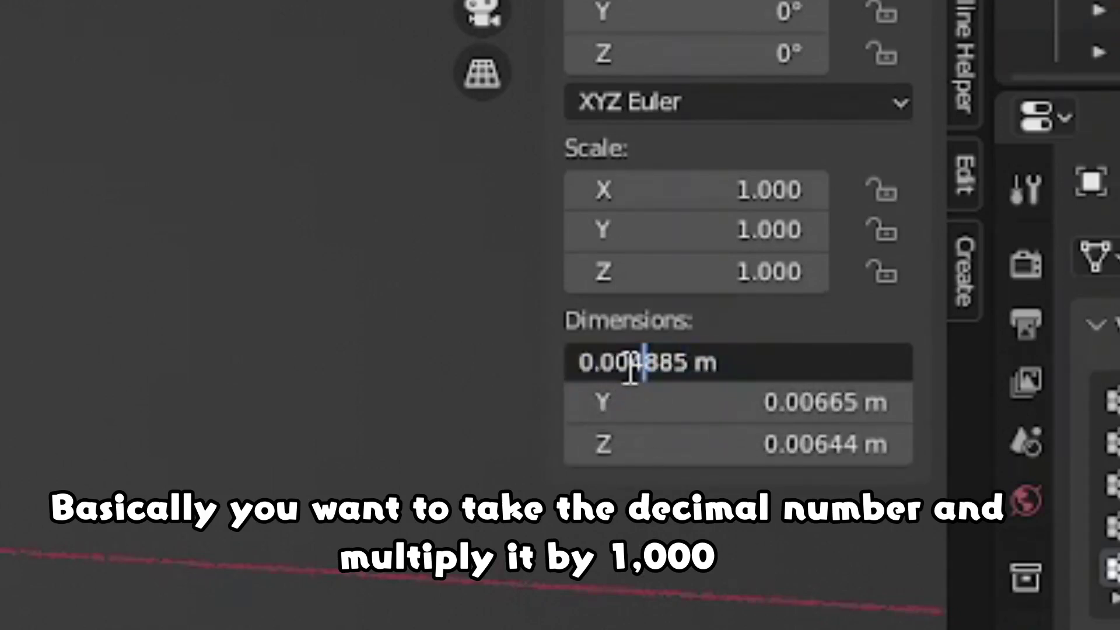
drag(629, 363, 525, 375)
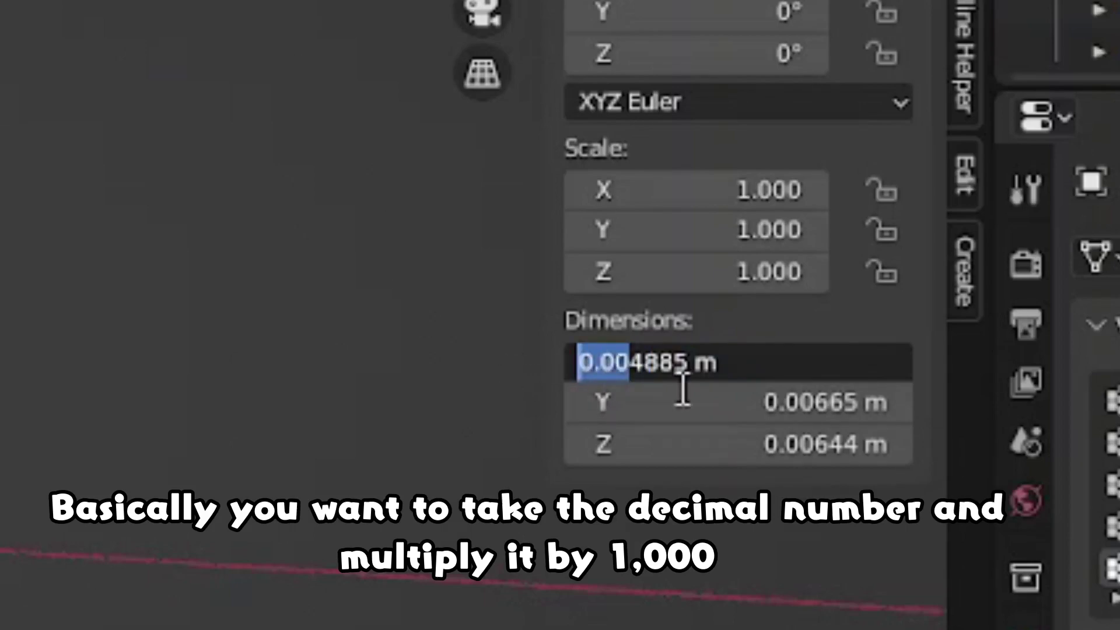
key(BackSpace)
key(Right)
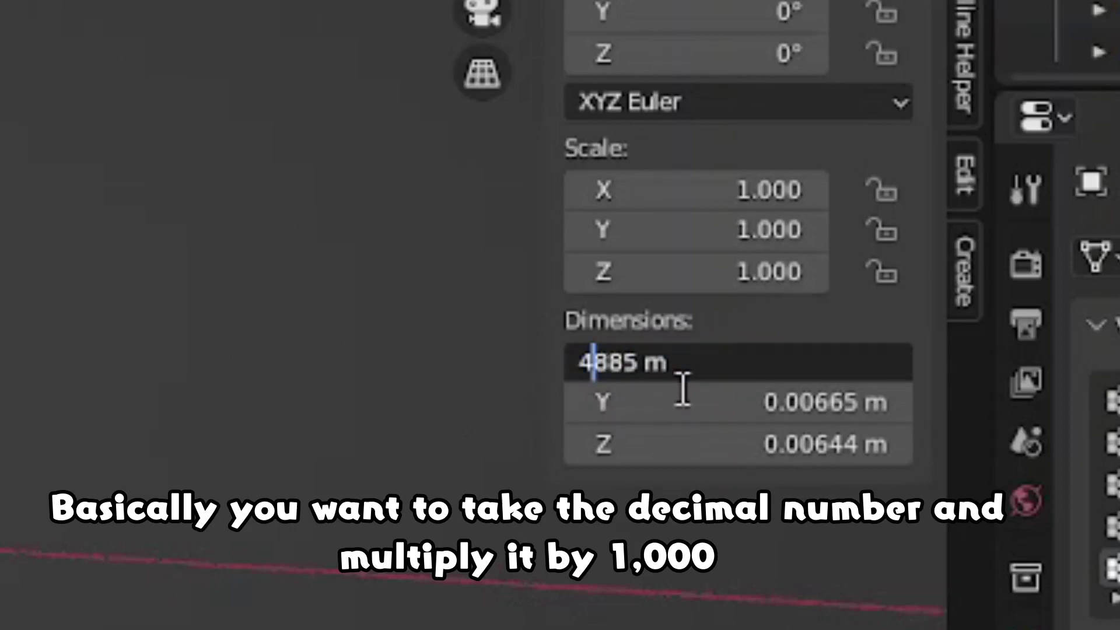
text(.)
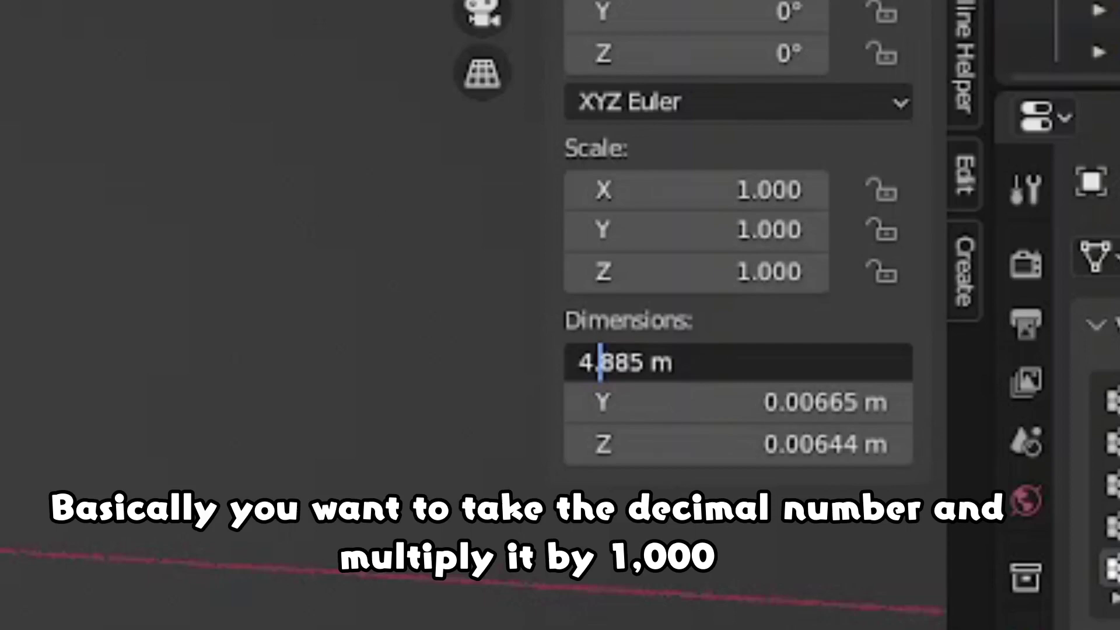
click(743, 367)
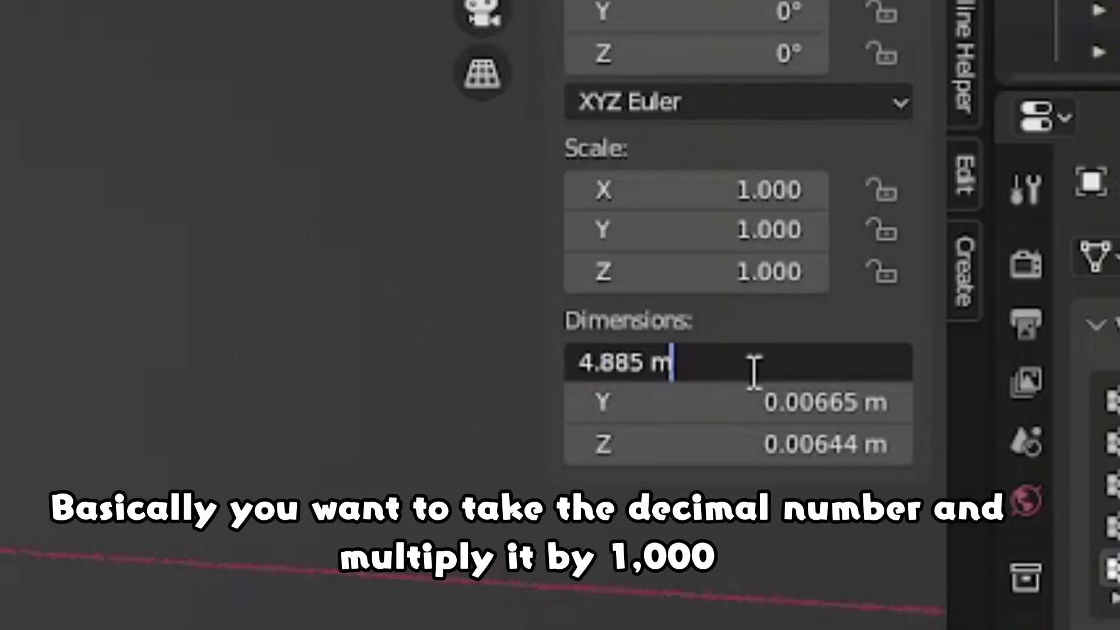
key(Return)
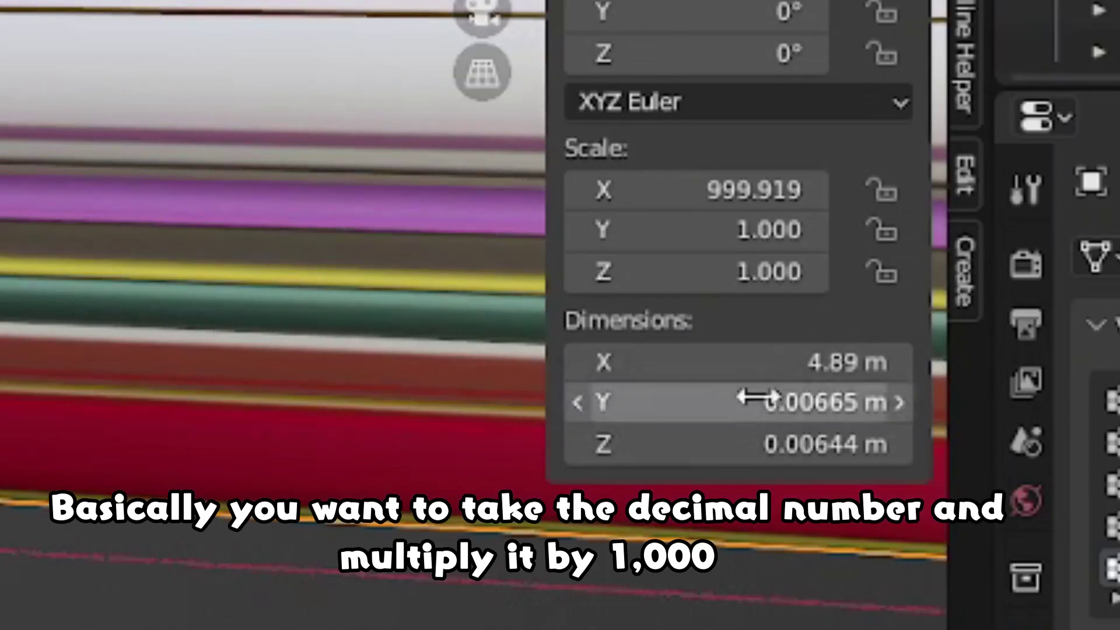
- Set skin1's Y and Z dimensions to 6.648 m and 6.443 m
click(843, 415)
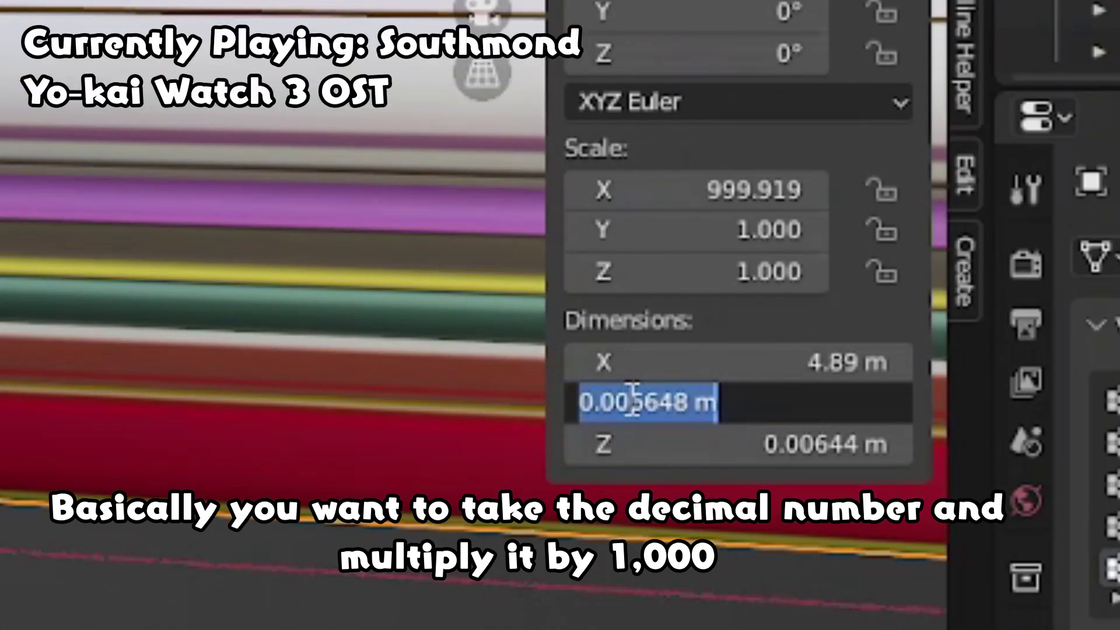
drag(633, 401, 441, 468)
key(BackSpace)
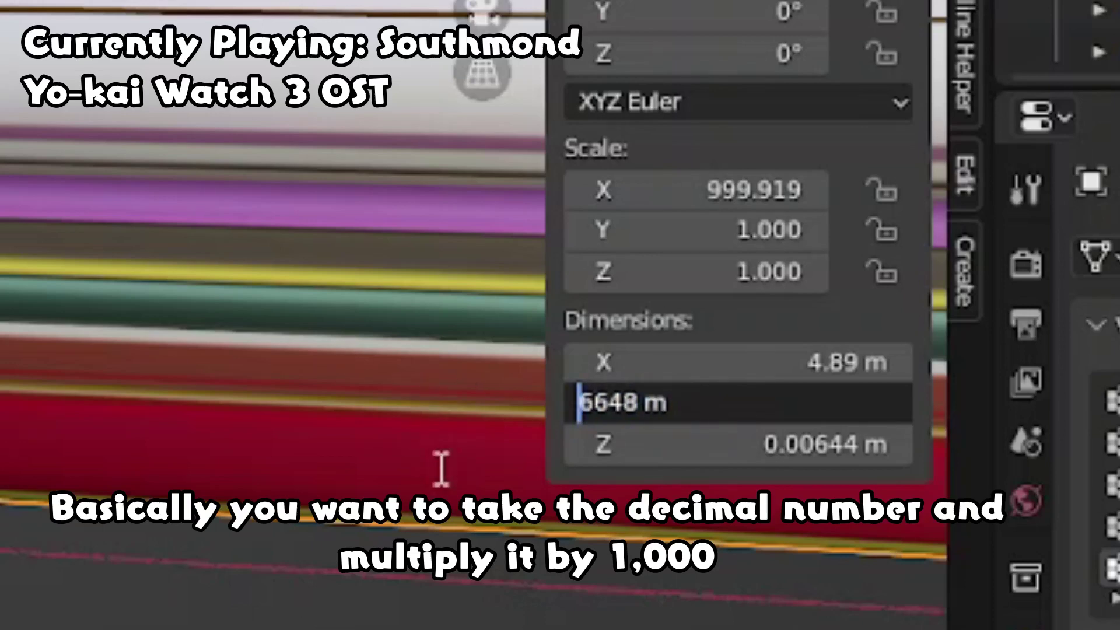
click(594, 409)
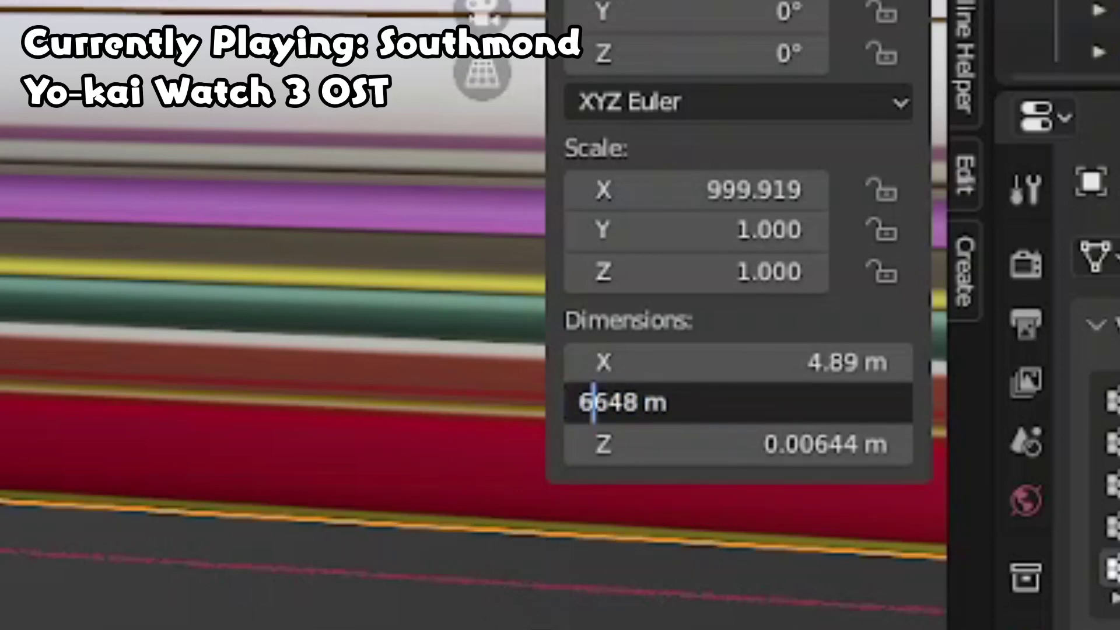
text(.)
key(Return)
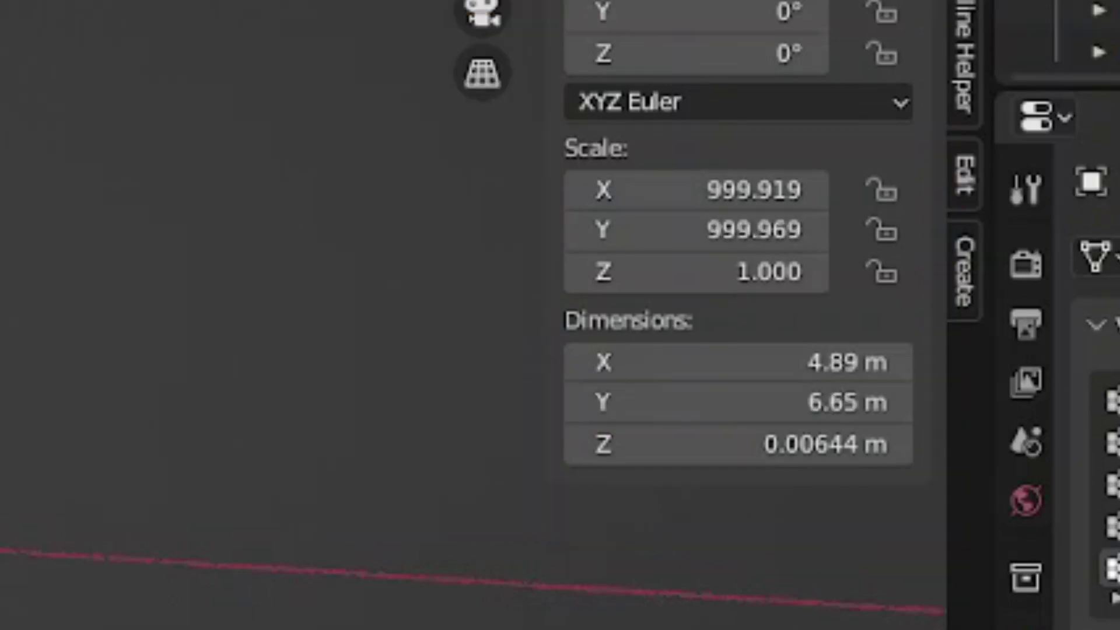
click(799, 450)
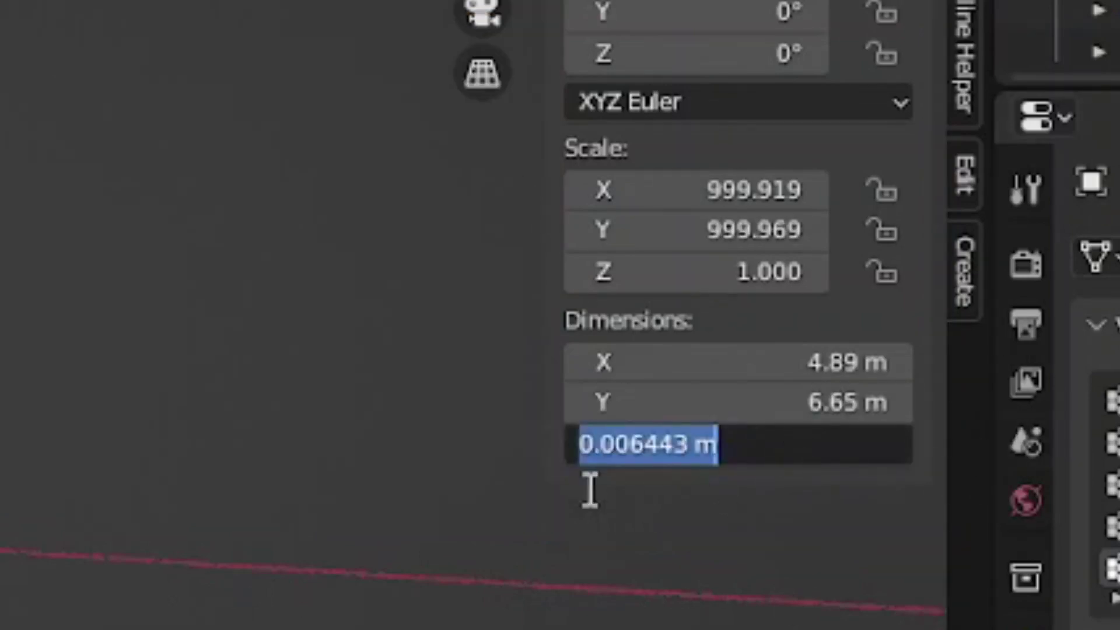
drag(630, 445, 502, 445)
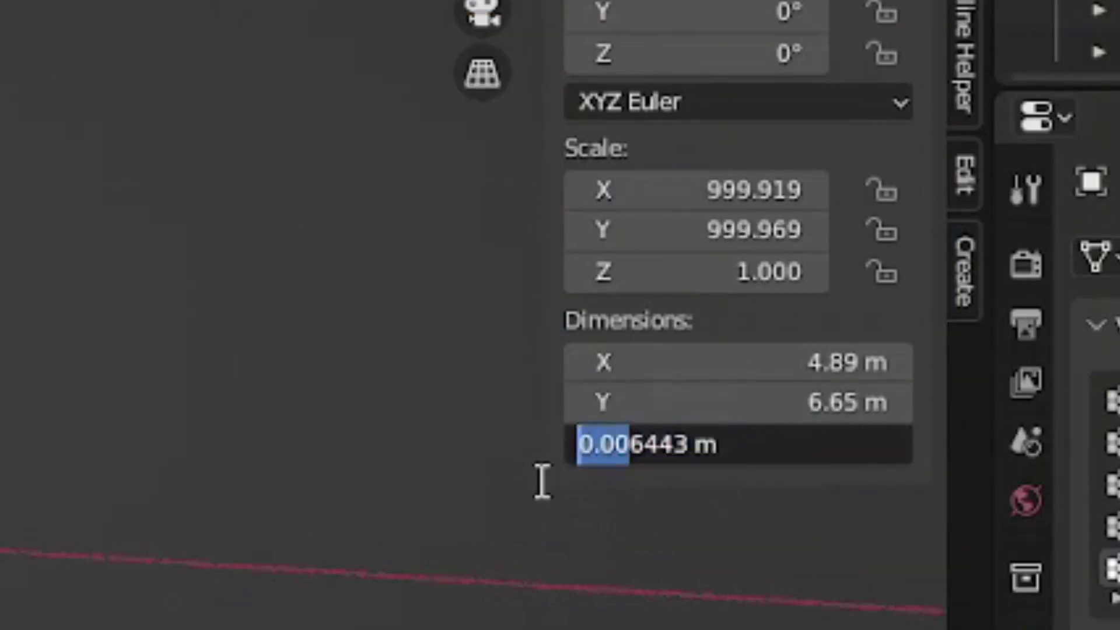
key(BackSpace)
key(Right)
text(.)
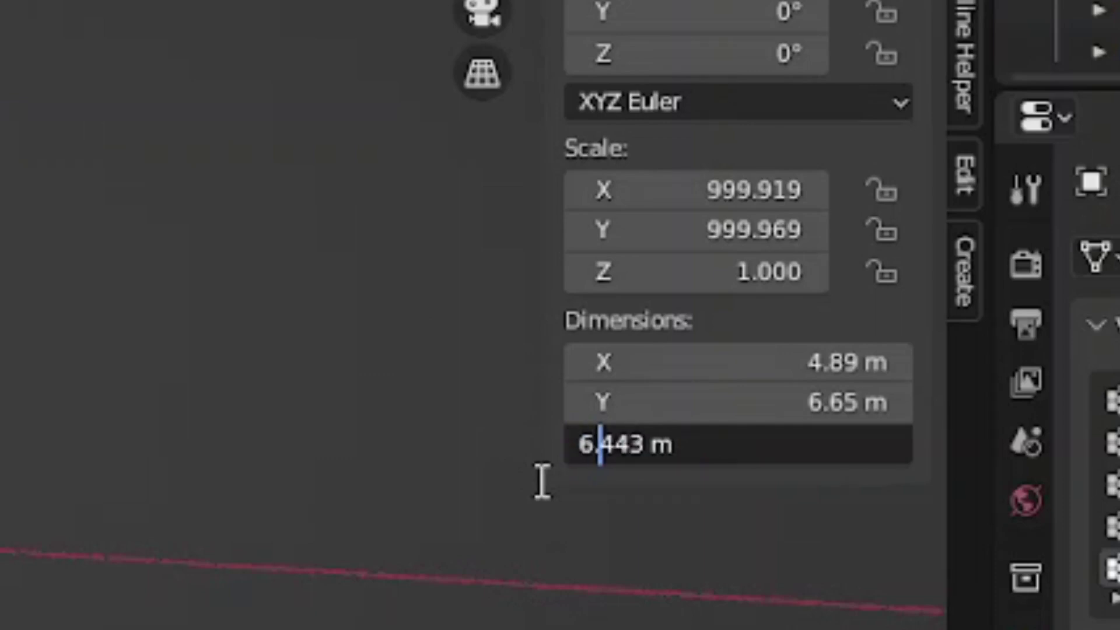
key(Return)
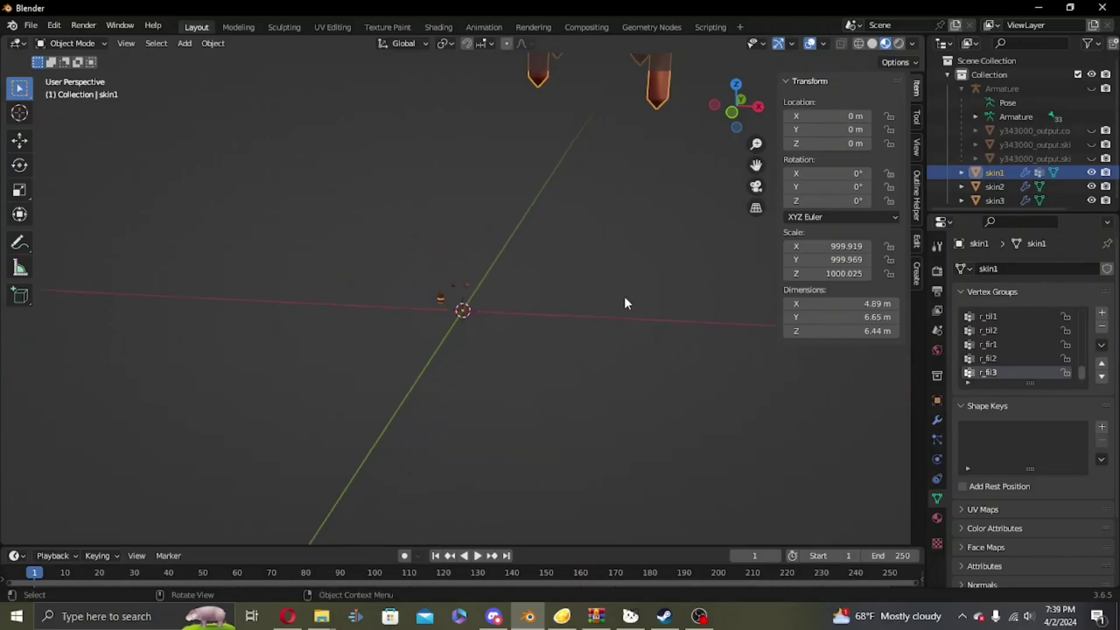
- Delete the skin2 brown ball object
scroll(624, 299, up, 6)
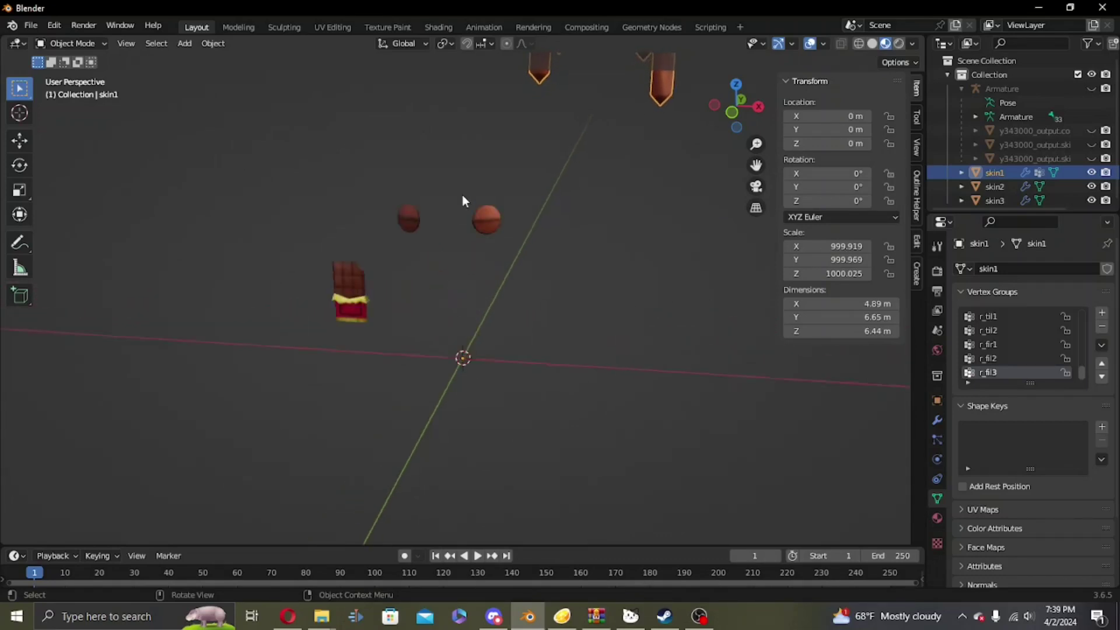
click(485, 219)
right_click(496, 245)
click(486, 308)
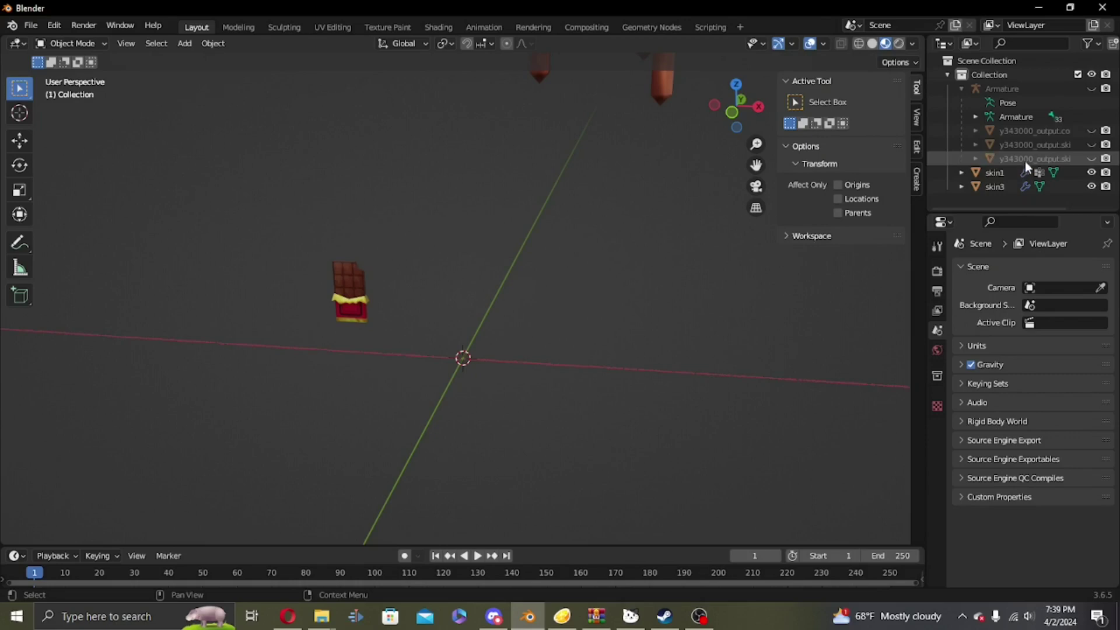
- Select skin3 and set its X and Y dimensions to 1.02 m and 1.71 m
click(357, 322)
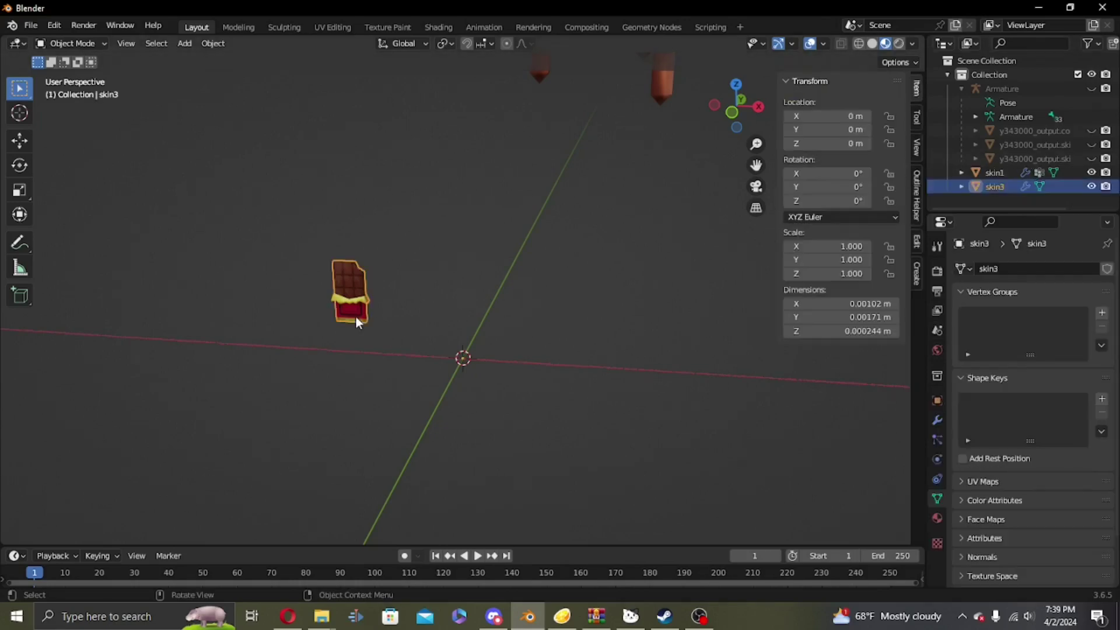
click(863, 304)
drag(806, 304, 784, 304)
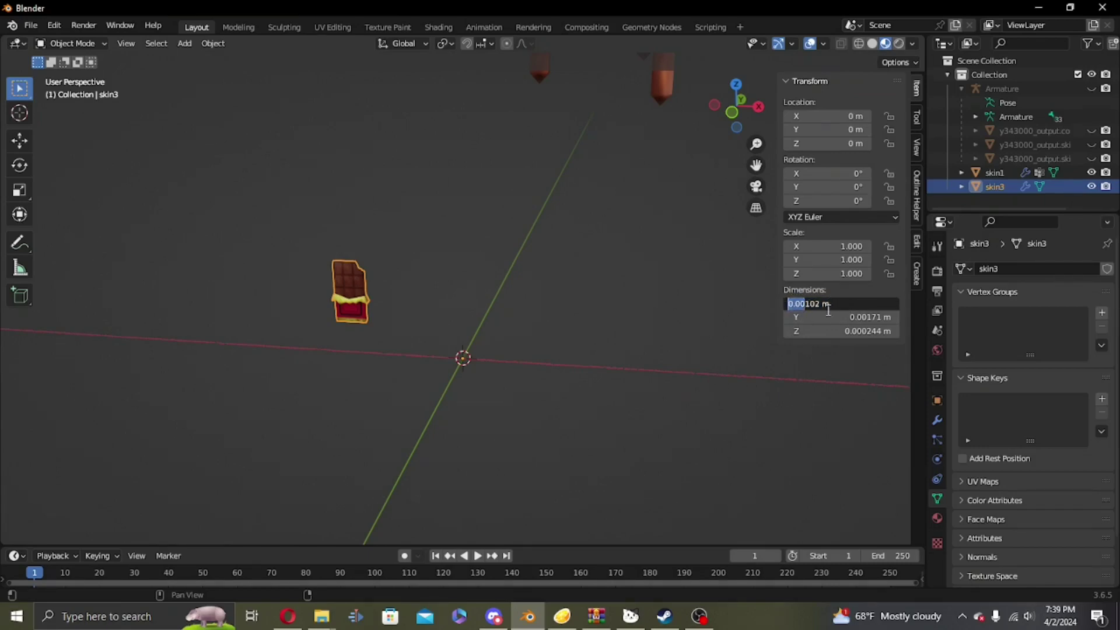
key(BackSpace)
key(Right)
text(.)
key(Return)
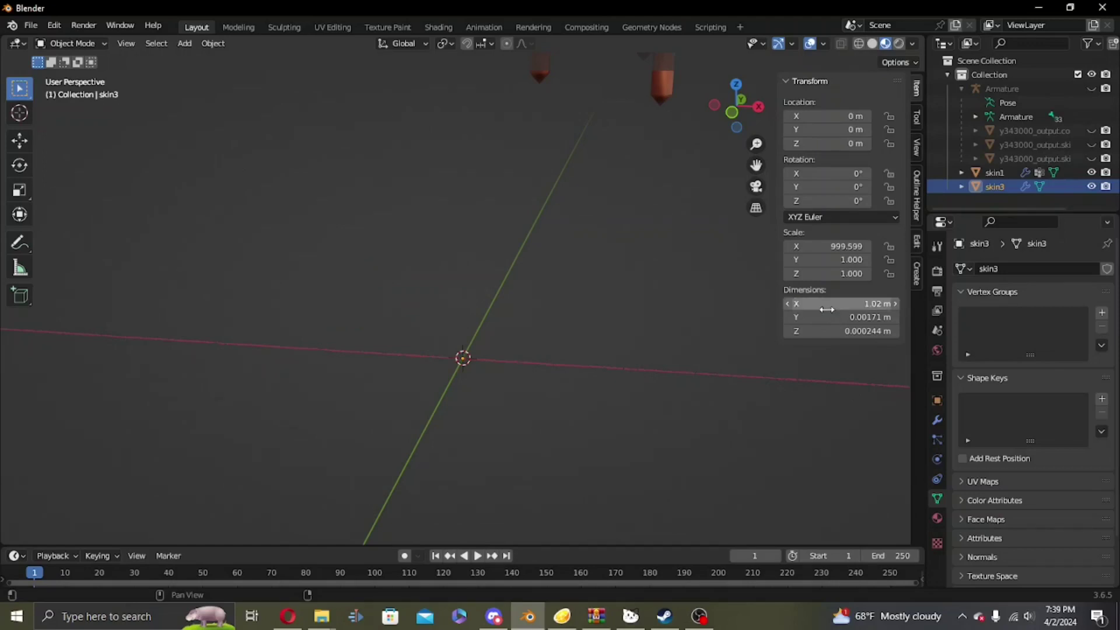
click(858, 316)
drag(807, 318, 774, 358)
key(BackSpace)
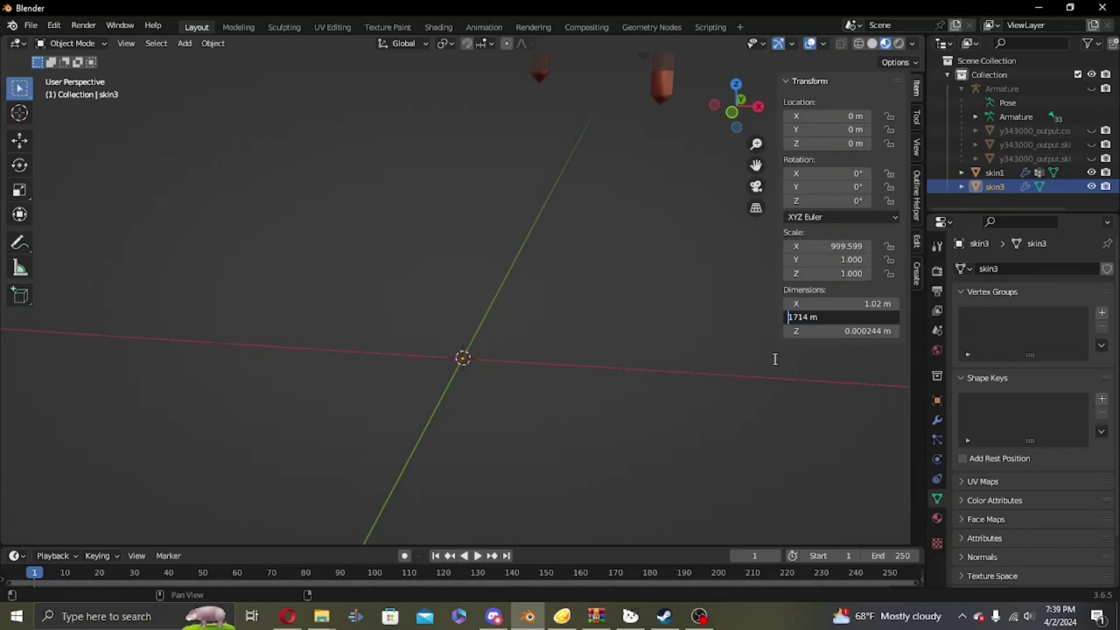
text(.)
key(Return)
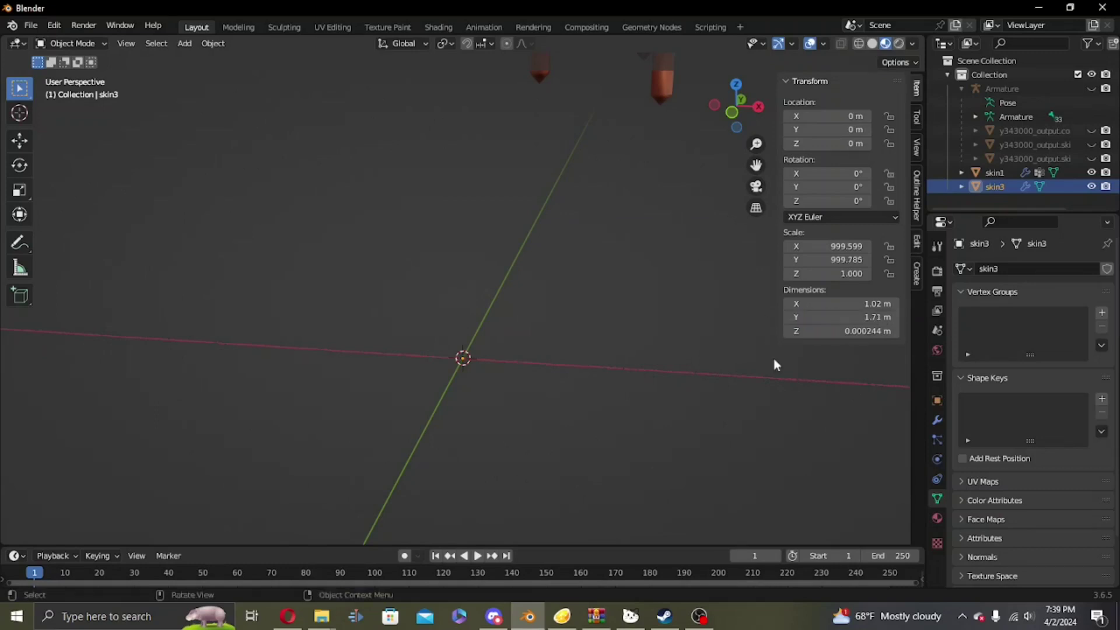
- Set skin3's Z dimension to 0.244 m and deselect the chocolate bar
click(864, 333)
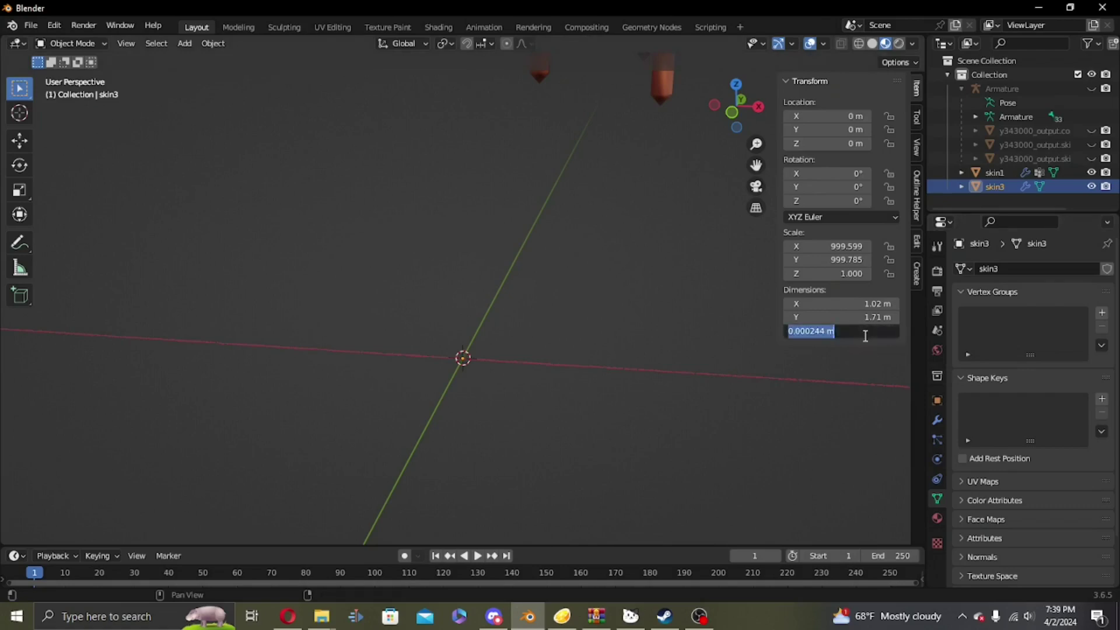
drag(802, 331, 757, 350)
key(Delete)
key(Delete)
key(Delete)
key(Delete)
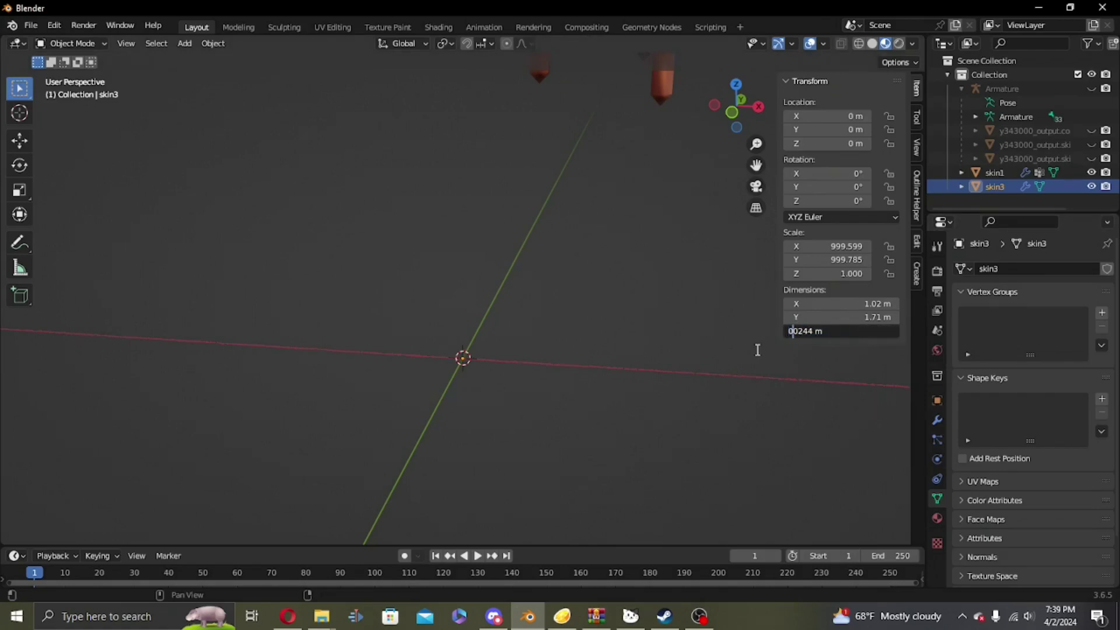
key(Right)
text(.)
key(Return)
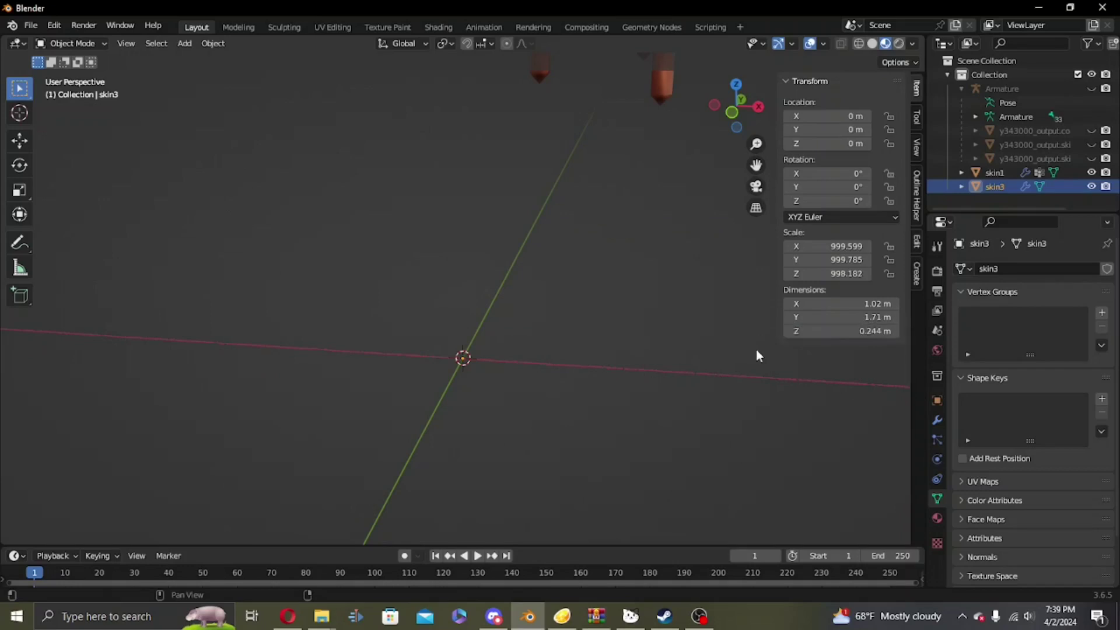
click(691, 321)
scroll(604, 201, up, 5)
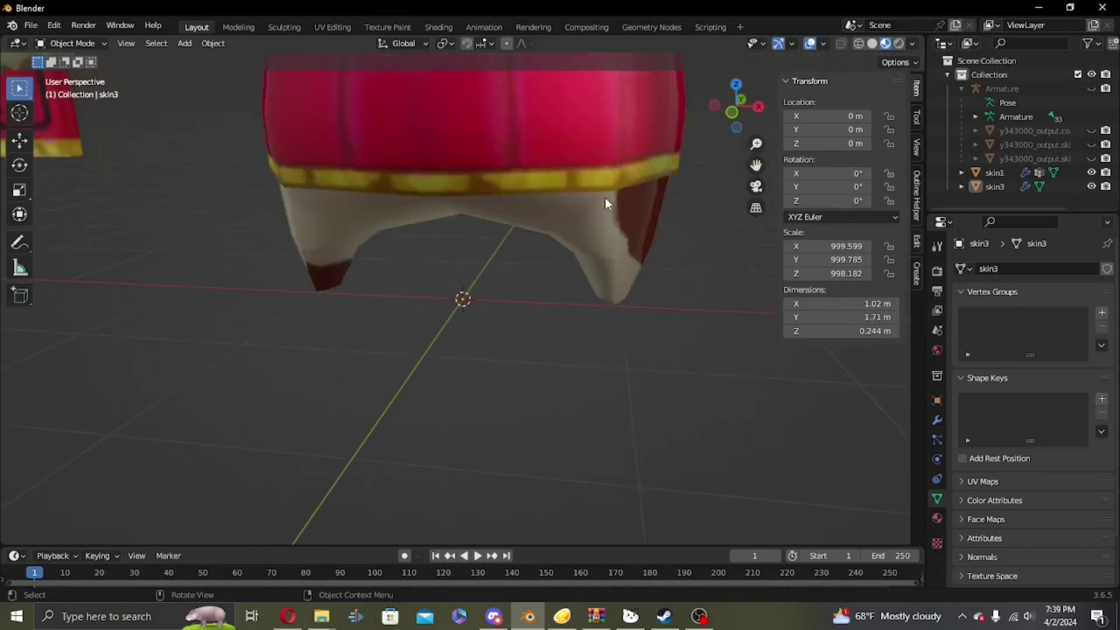
- Select skin3 with the Move tool and raise the chocolate bar upward
scroll(604, 197, down, 8)
mouse_move(368, 187)
middle_down()
mouse_move(397, 182)
mouse_move(362, 191)
mouse_move(390, 188)
middle_up()
scroll(448, 220, up, 3)
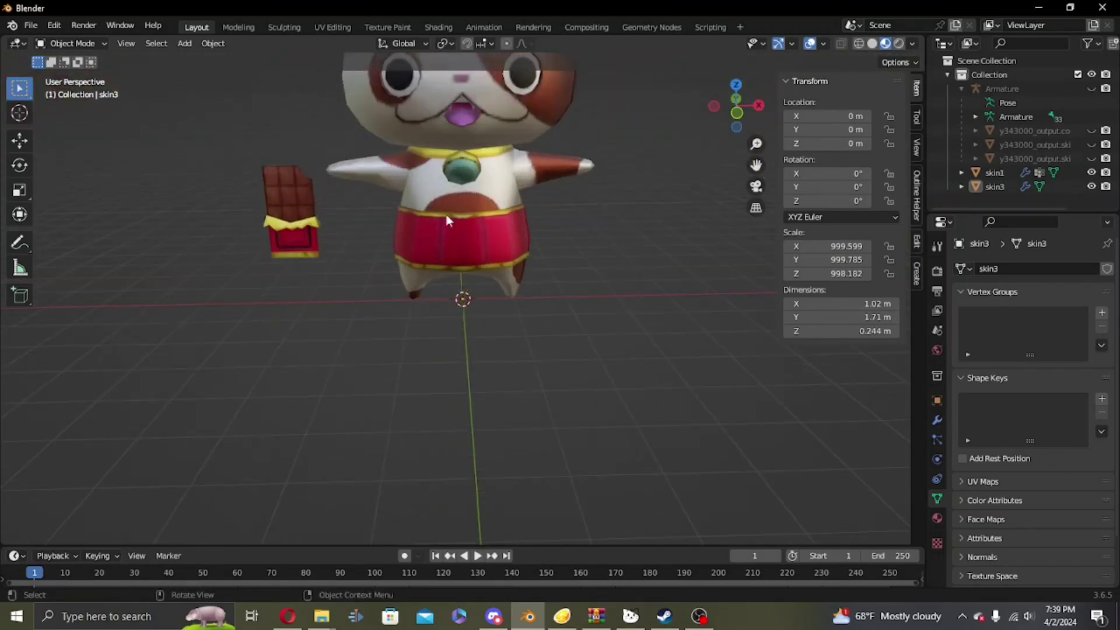
click(313, 248)
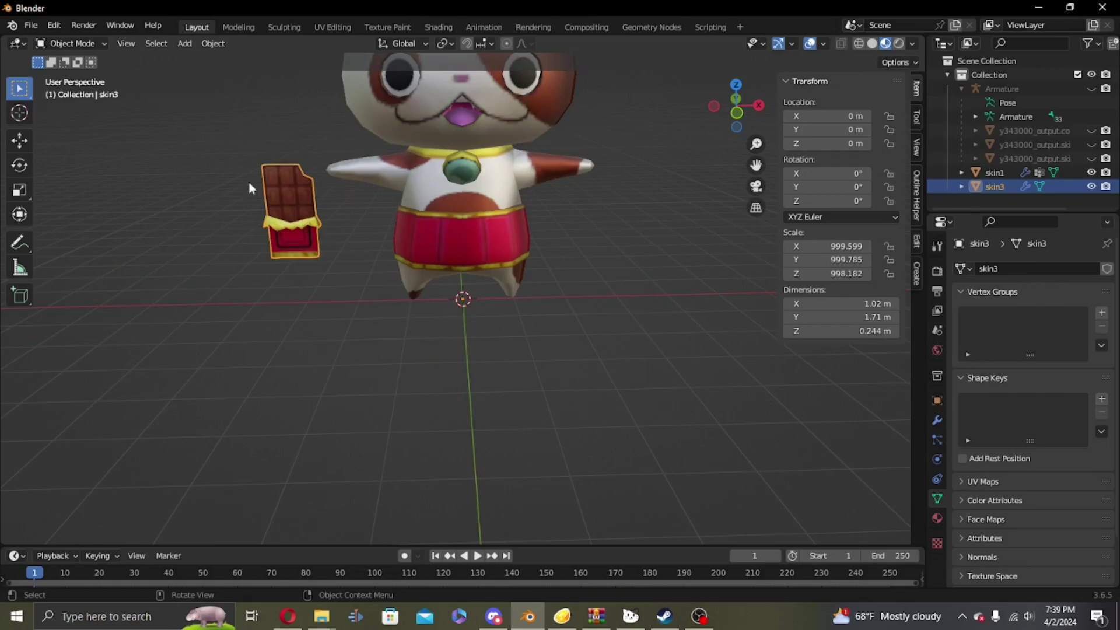
click(29, 142)
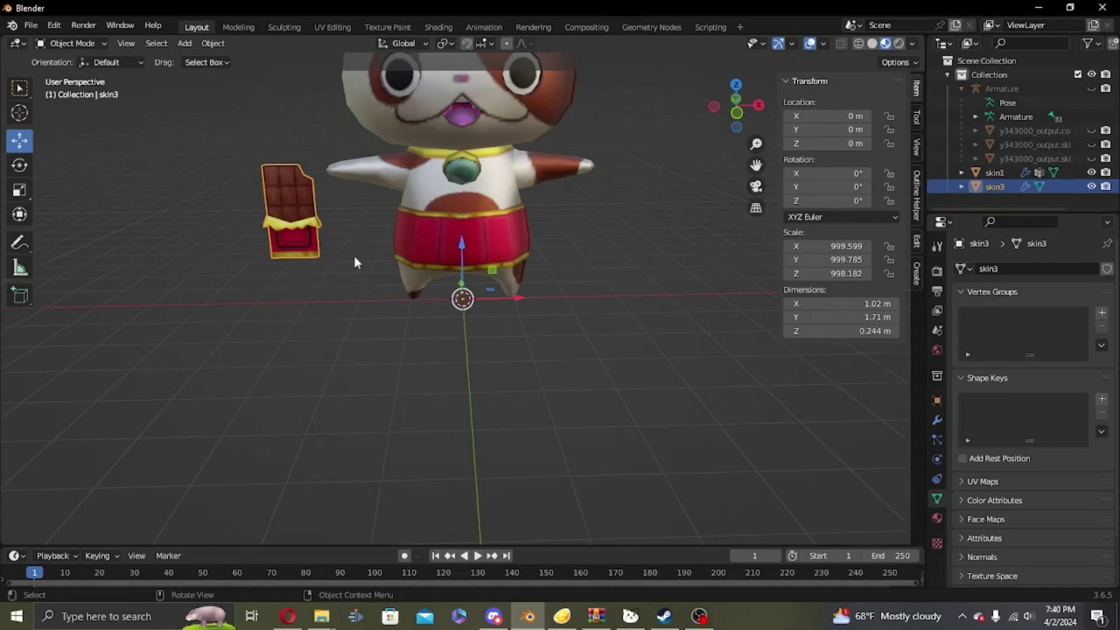
middle_drag(354, 258, 497, 247)
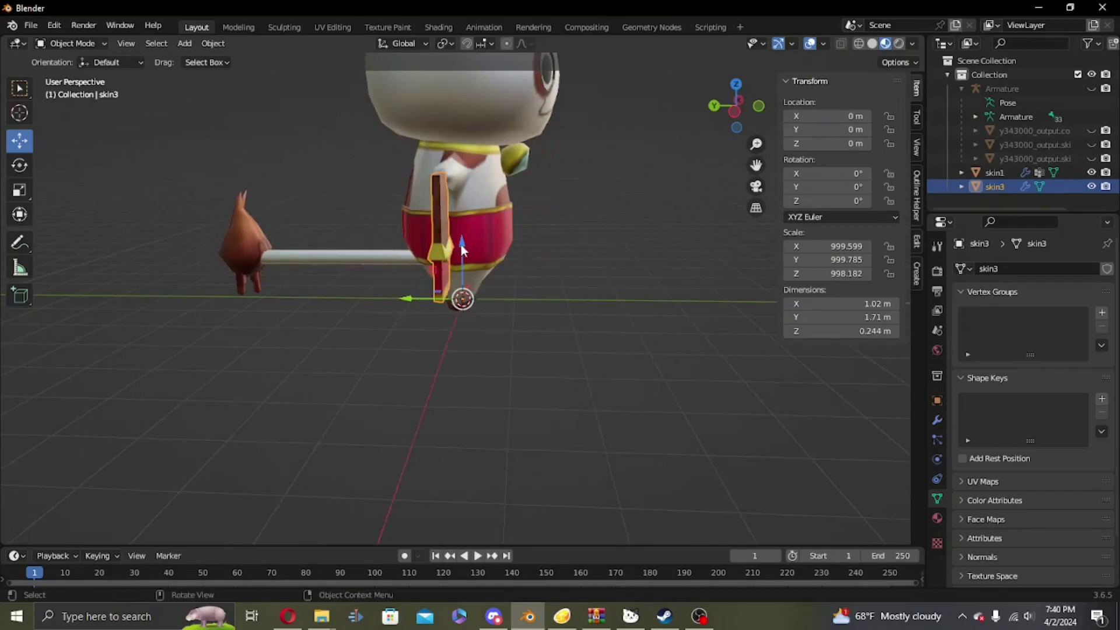
drag(461, 243, 458, 182)
- Slide the bar along X and adjust its height until it sits in the paw
middle_drag(459, 182, 387, 202)
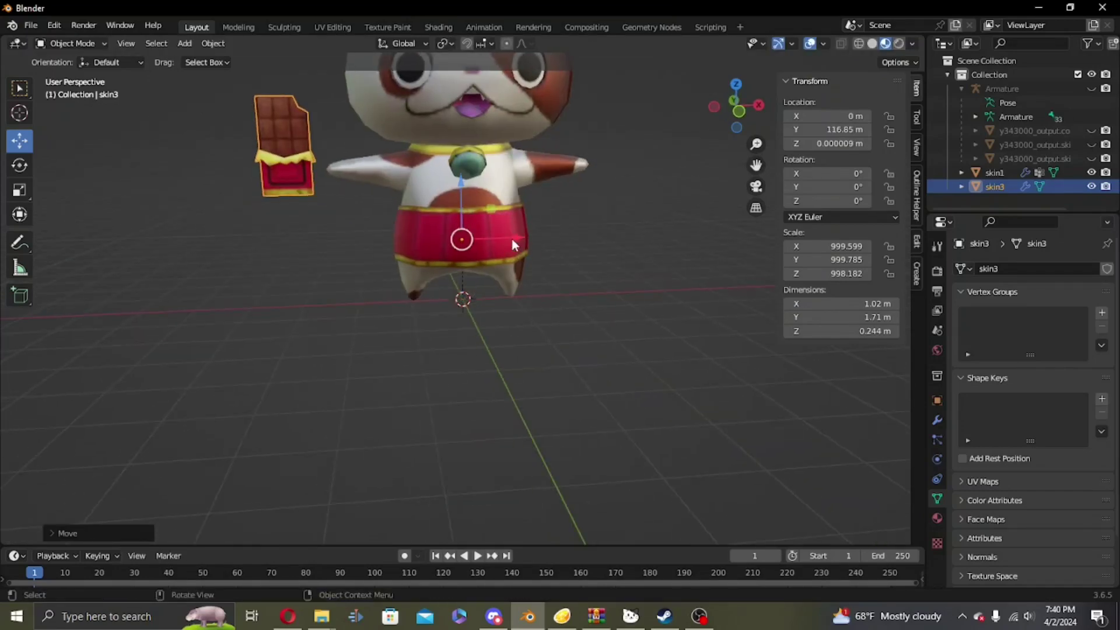
mouse_move(512, 239)
mouse_down()
mouse_move(544, 239)
mouse_move(520, 245)
mouse_up()
middle_drag(520, 245, 662, 274)
drag(458, 239, 438, 241)
middle_drag(438, 240, 588, 281)
drag(551, 240, 566, 240)
- Deselect the bar and select the skin1 body mesh from a level front view
click(619, 295)
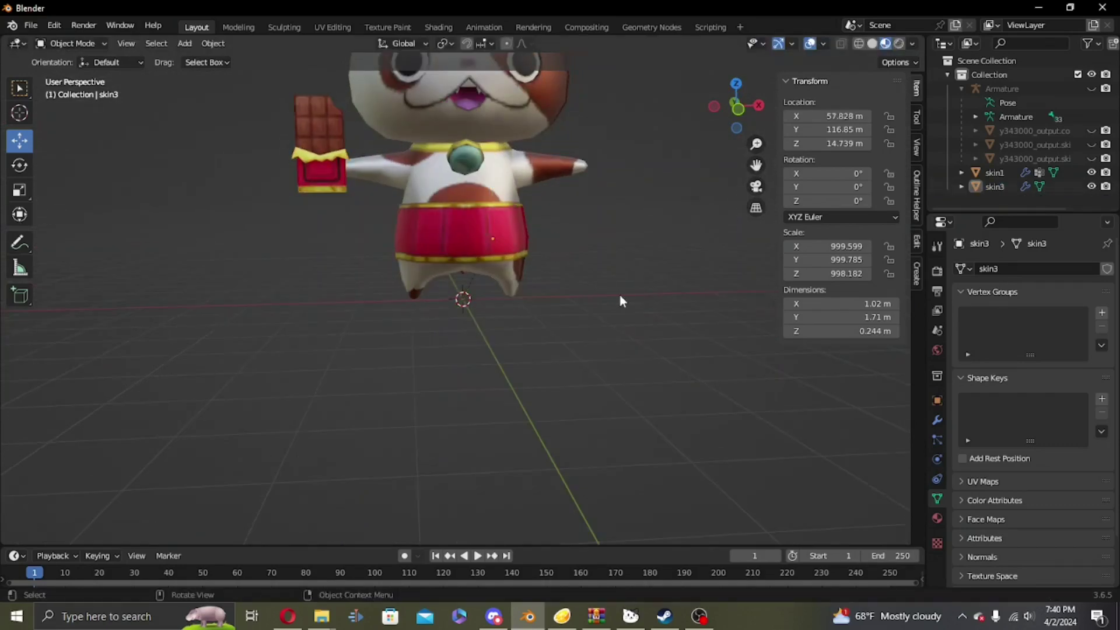
middle_drag(559, 288, 492, 245)
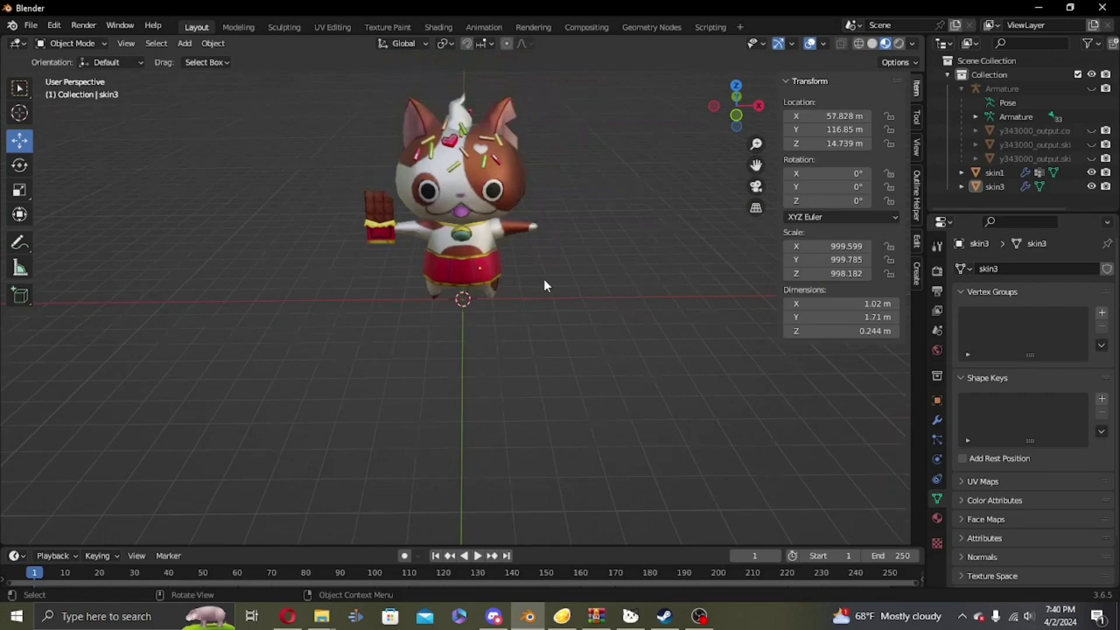
middle_drag(543, 285, 544, 250)
click(499, 183)
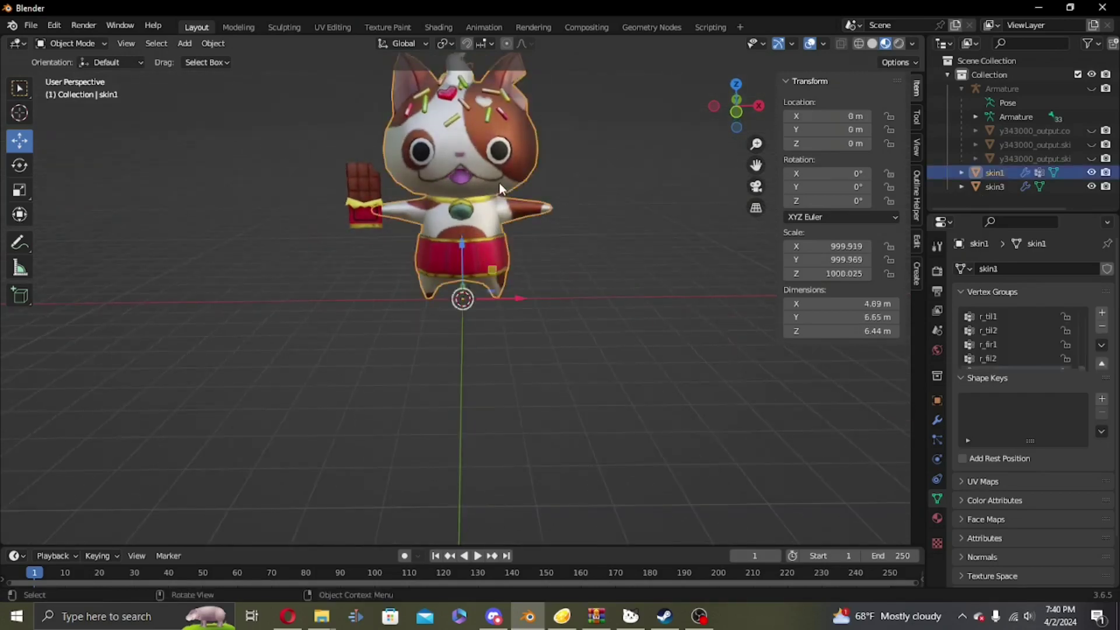
- In Weight Paint mode, run Limit Total with a limit of 2
click(97, 45)
click(89, 115)
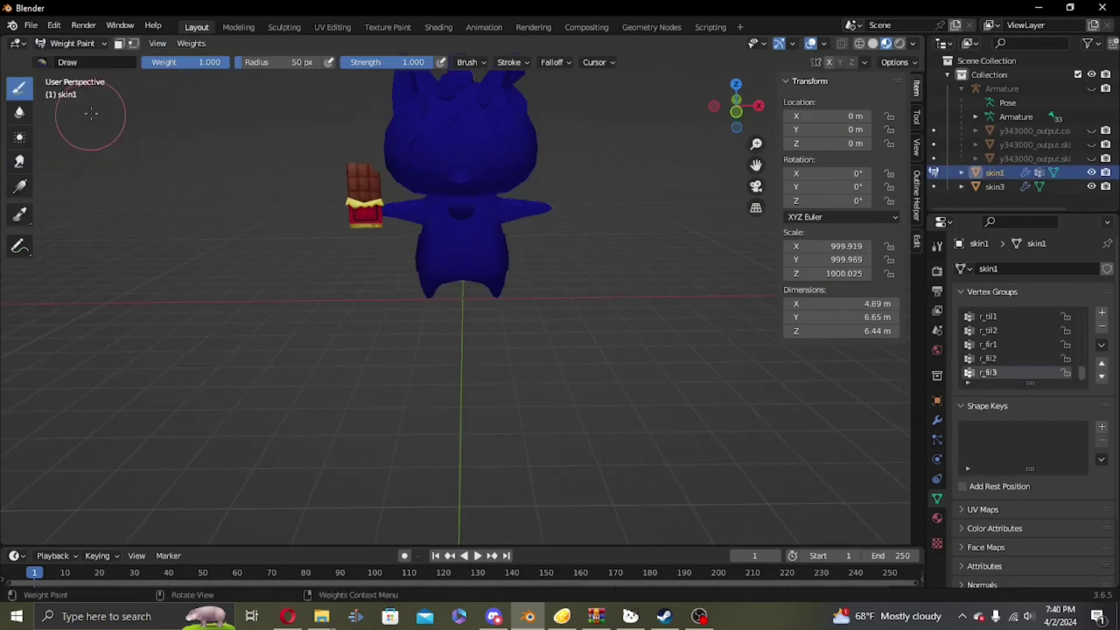
click(190, 45)
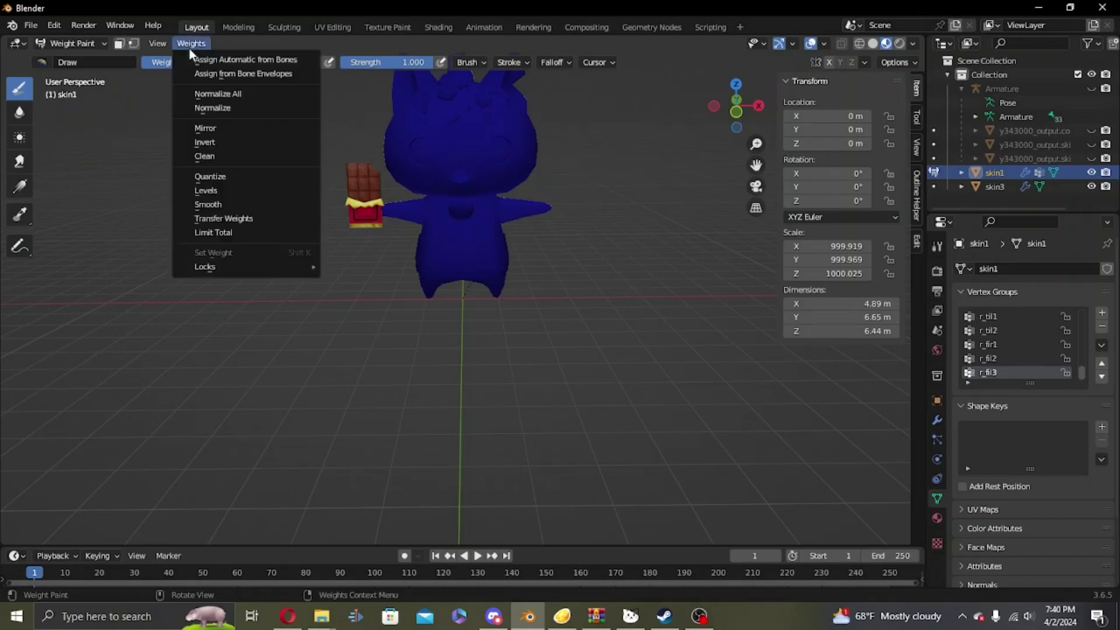
click(233, 232)
click(52, 533)
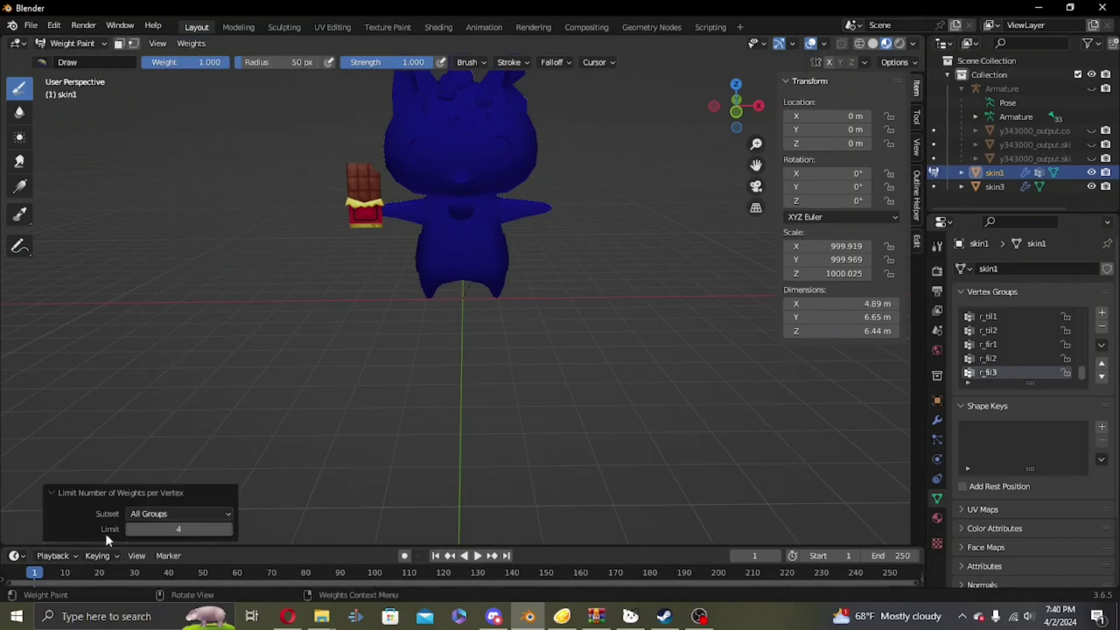
click(130, 529)
click(130, 528)
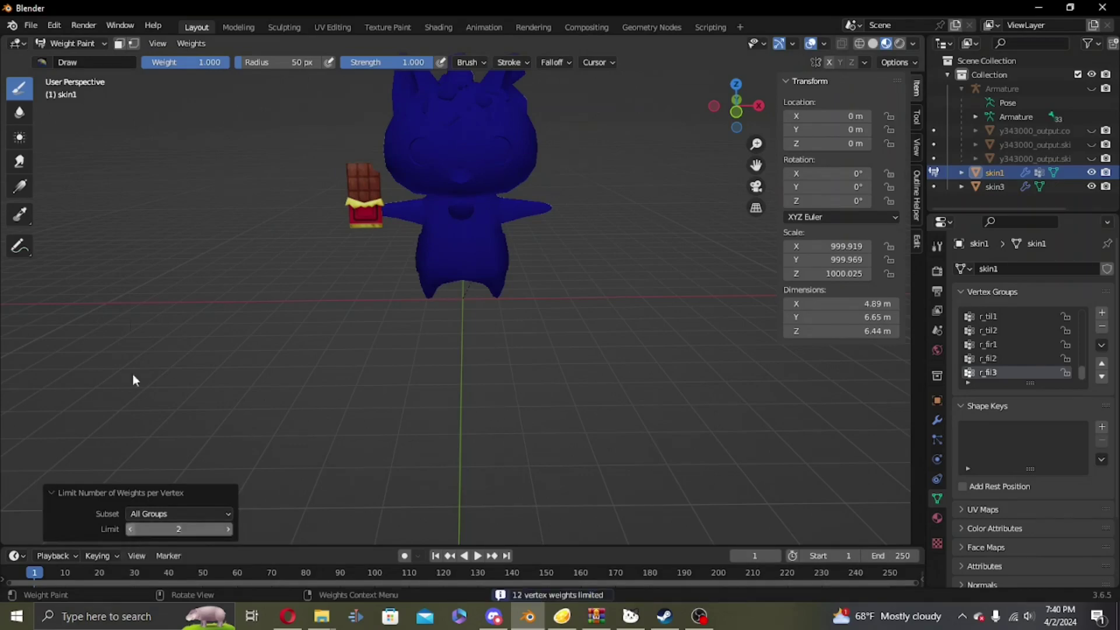
- Run Weights > Clean on All Groups
click(200, 42)
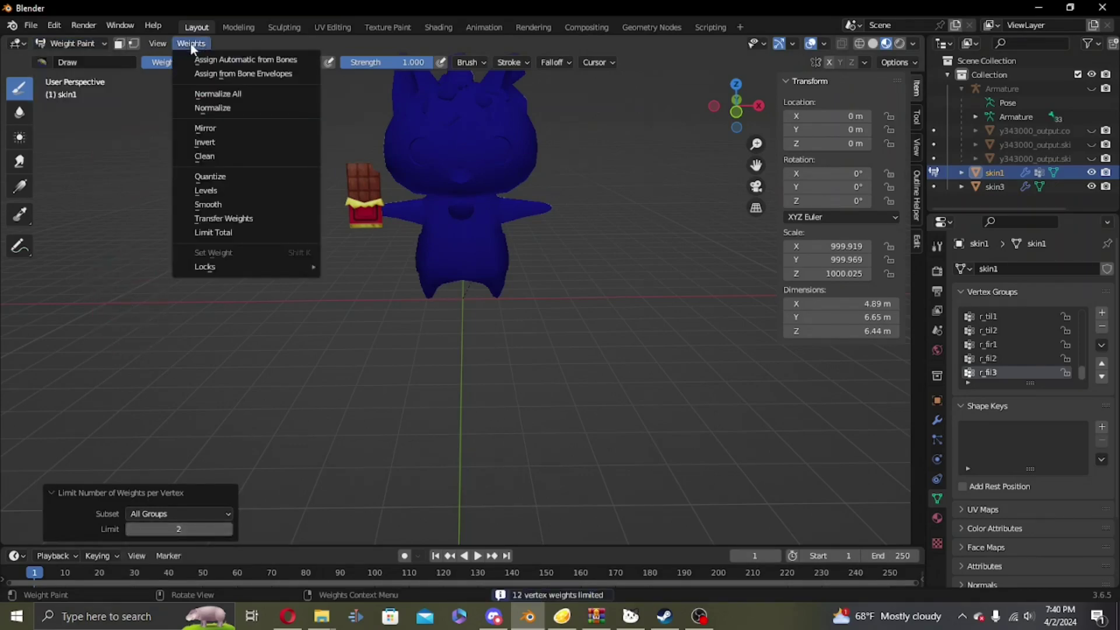
click(237, 159)
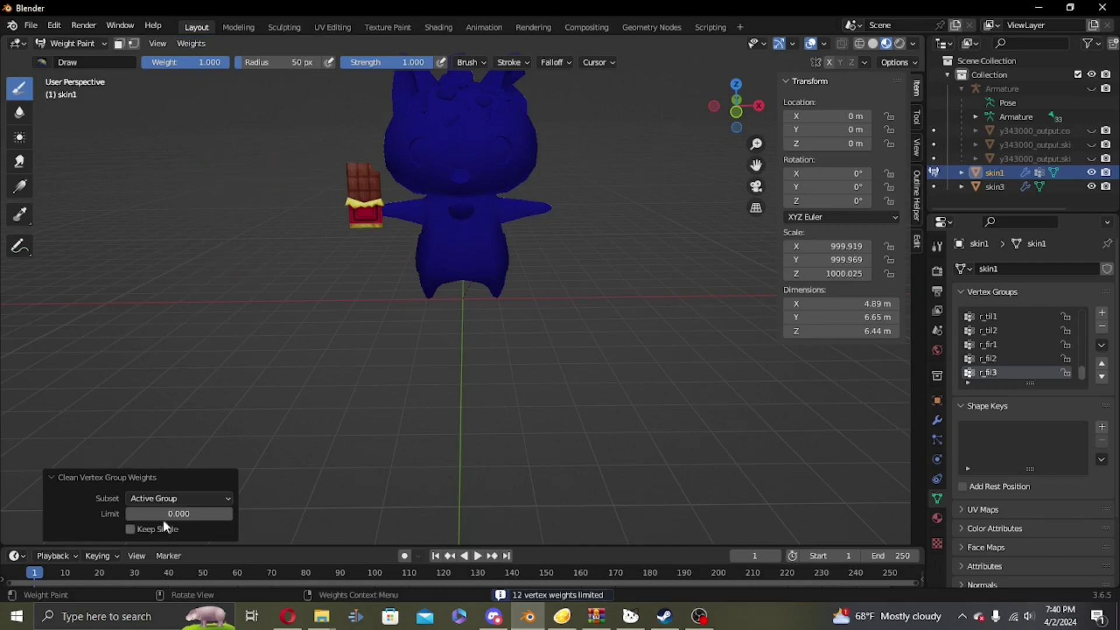
click(175, 498)
click(171, 545)
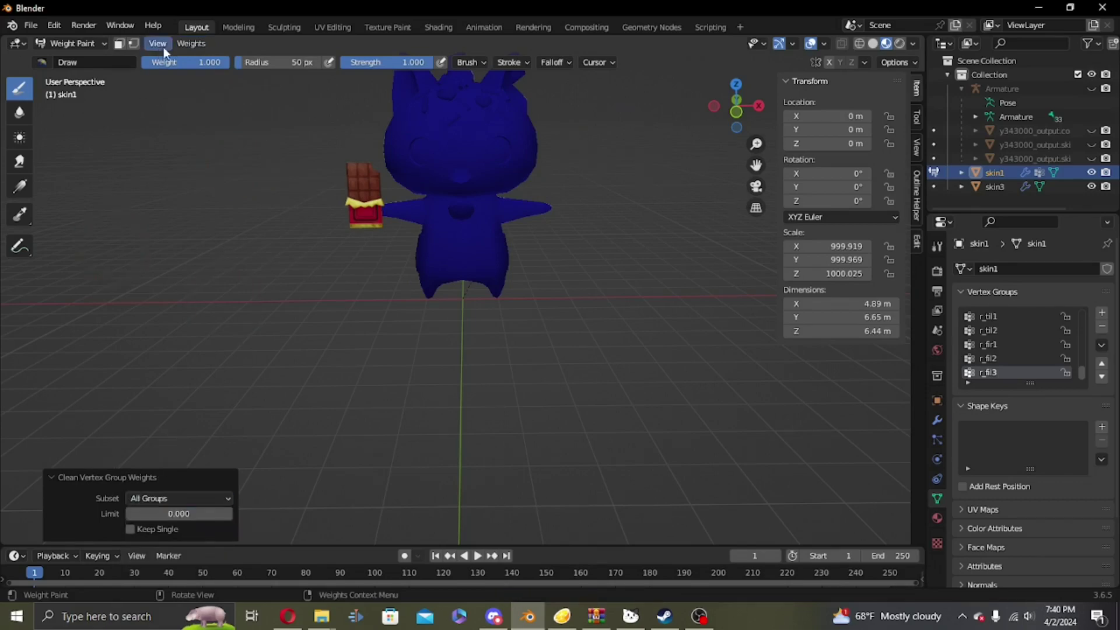
- Normalize All without Lock Active, then return to Object Mode
click(182, 45)
click(223, 94)
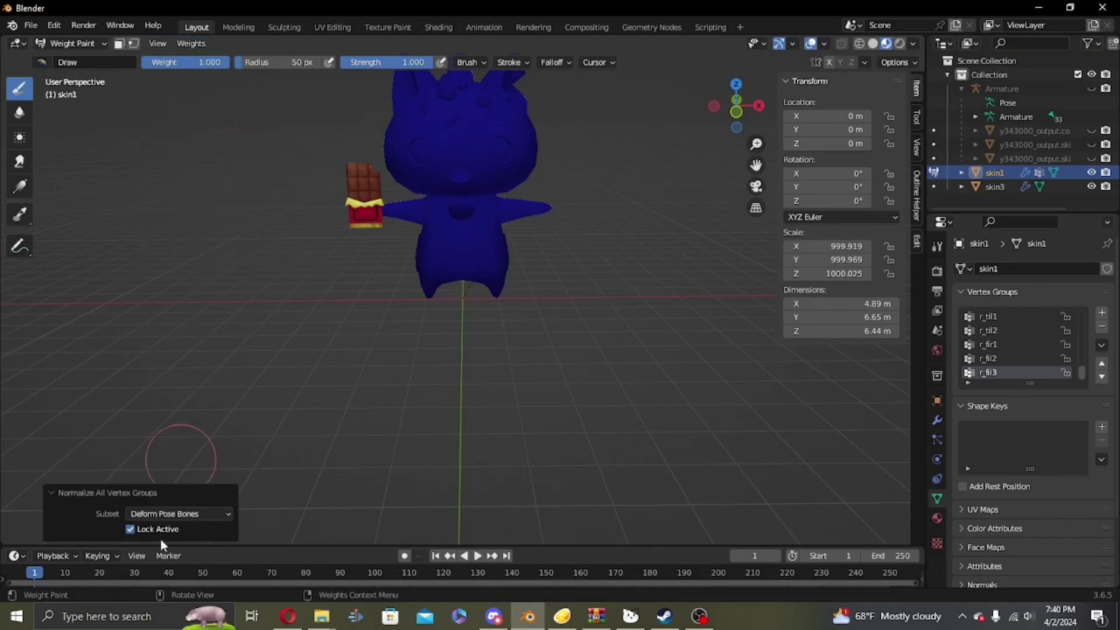
click(132, 528)
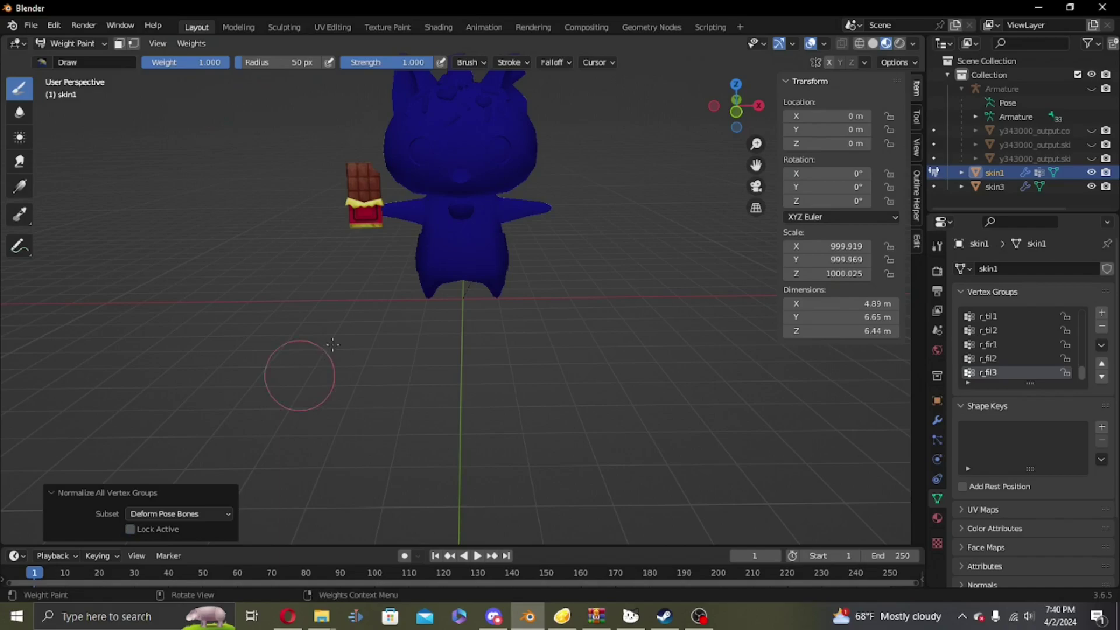
click(72, 43)
click(75, 56)
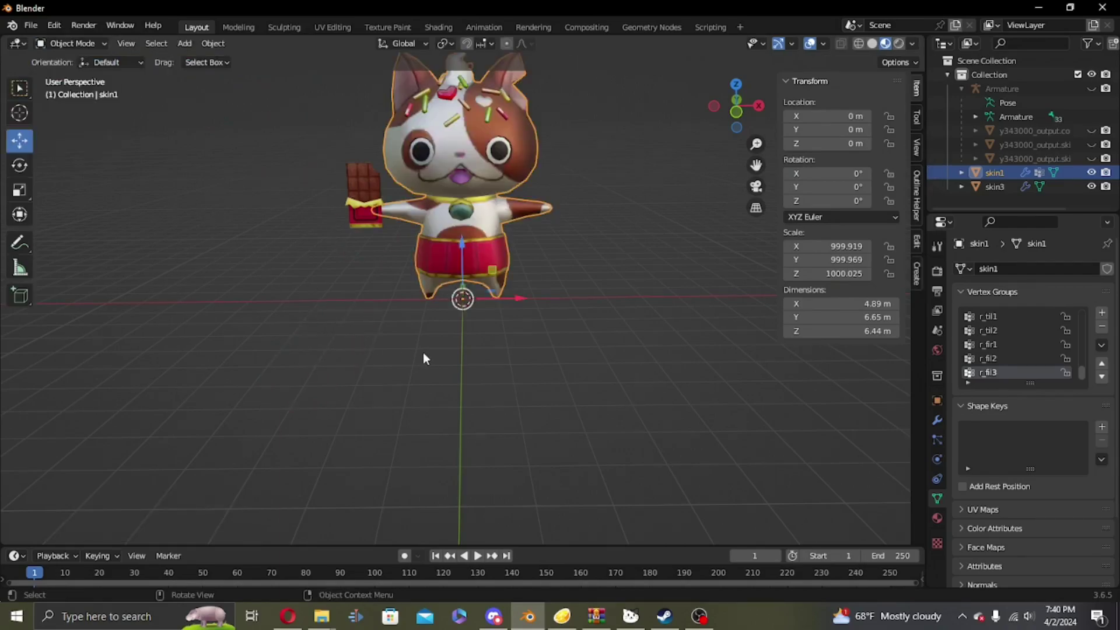
- Nudge the skin3 chocolate bar along X to 67.429 m, check from the side, and deselect
click(450, 345)
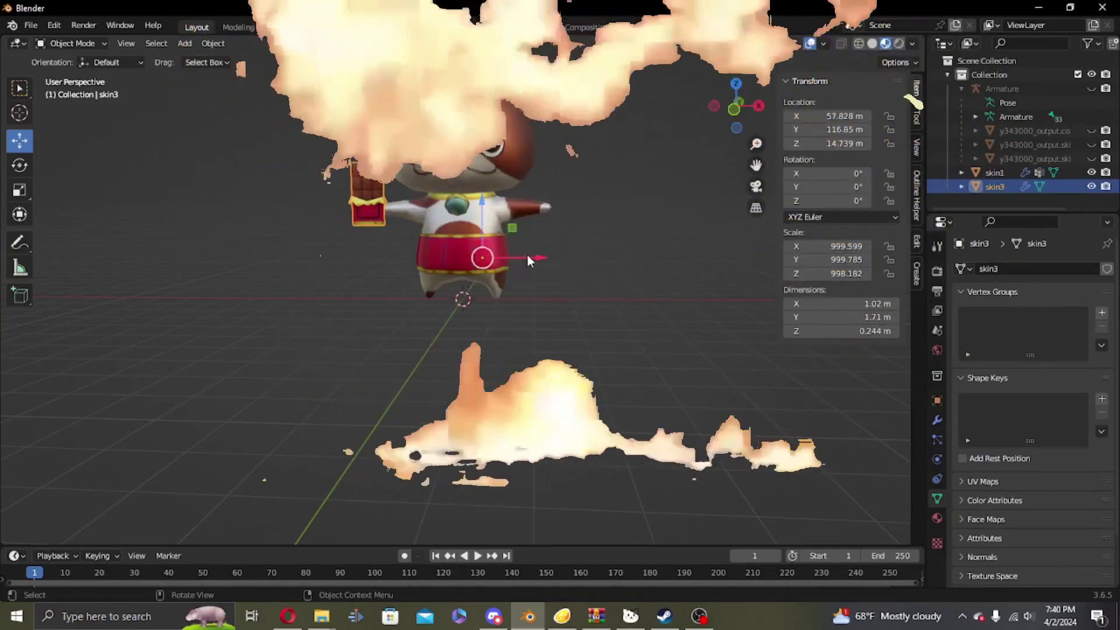
drag(526, 254, 533, 323)
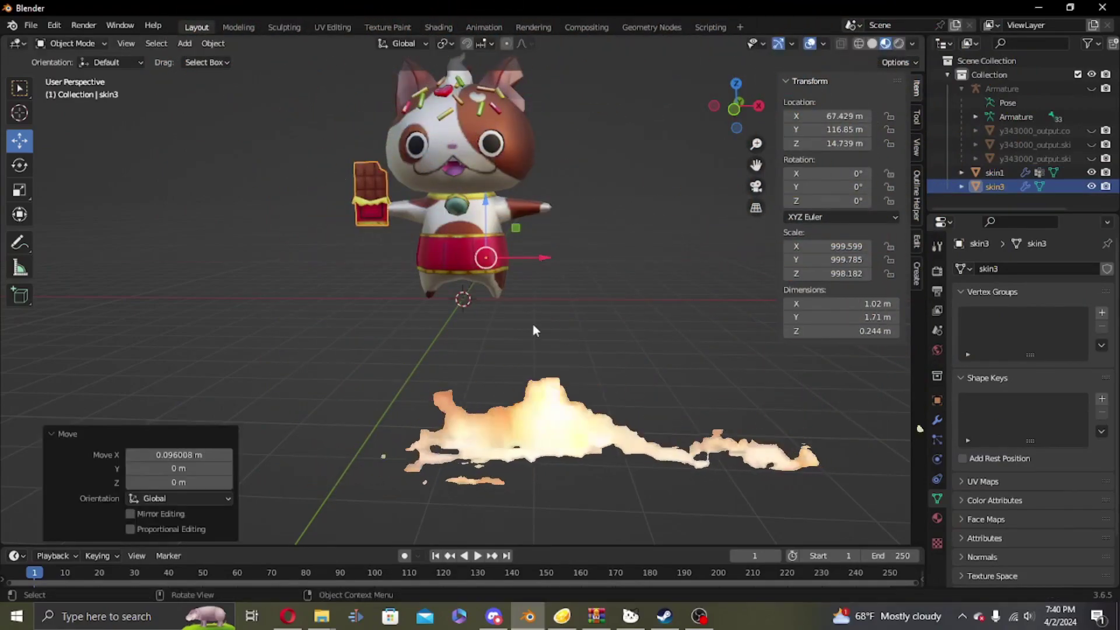
middle_drag(533, 326, 556, 360)
click(560, 340)
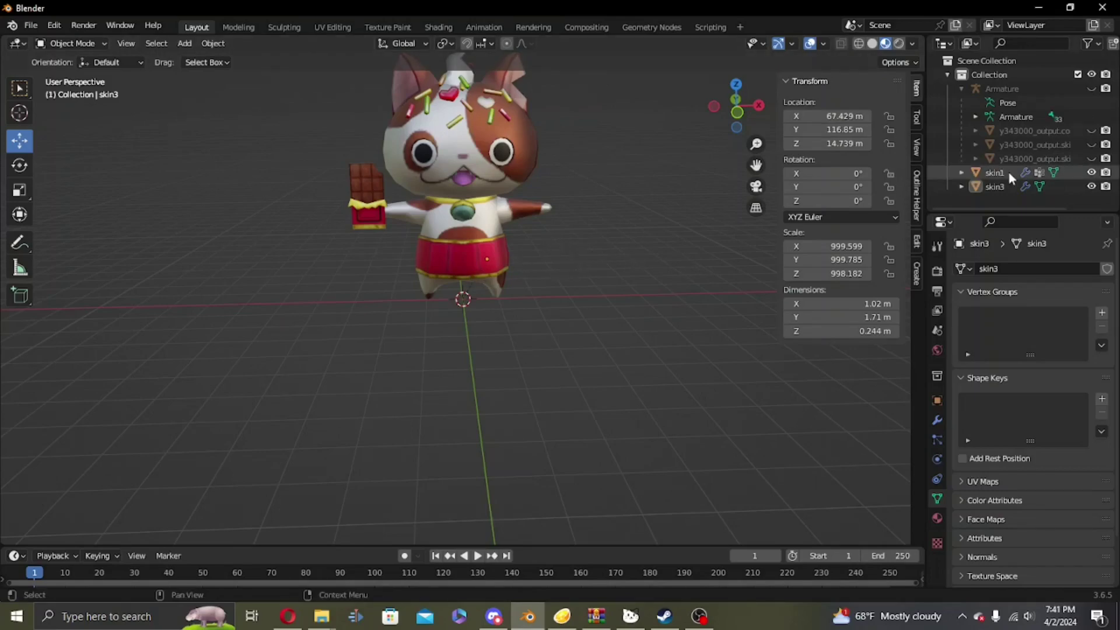
- Show the original output mesh, hide skin1, and select y343000_output.skin1
click(1090, 145)
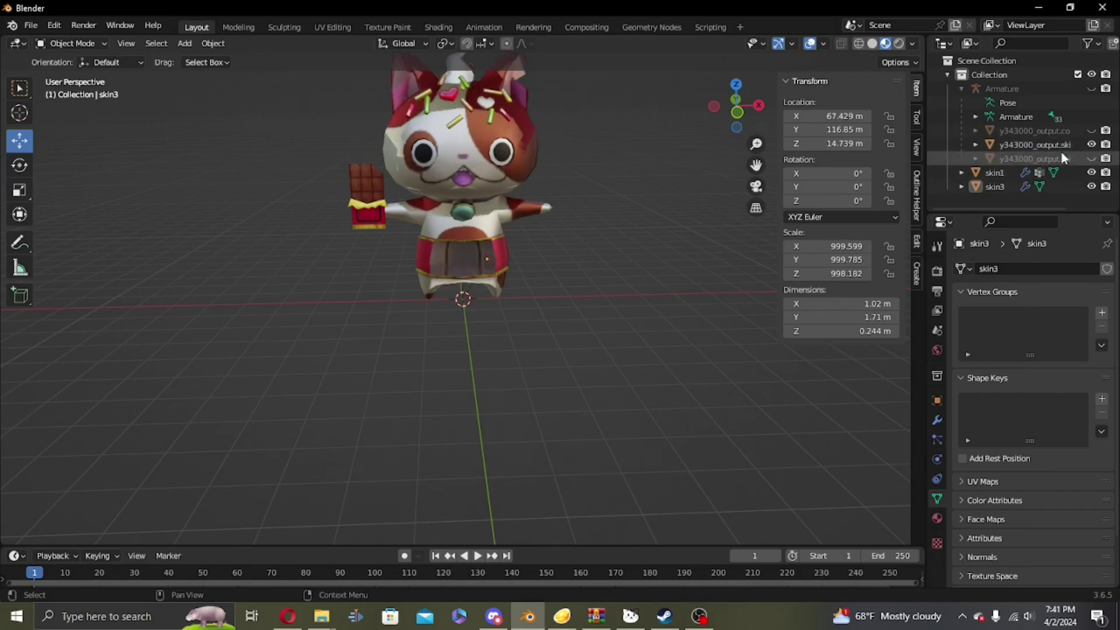
click(1091, 177)
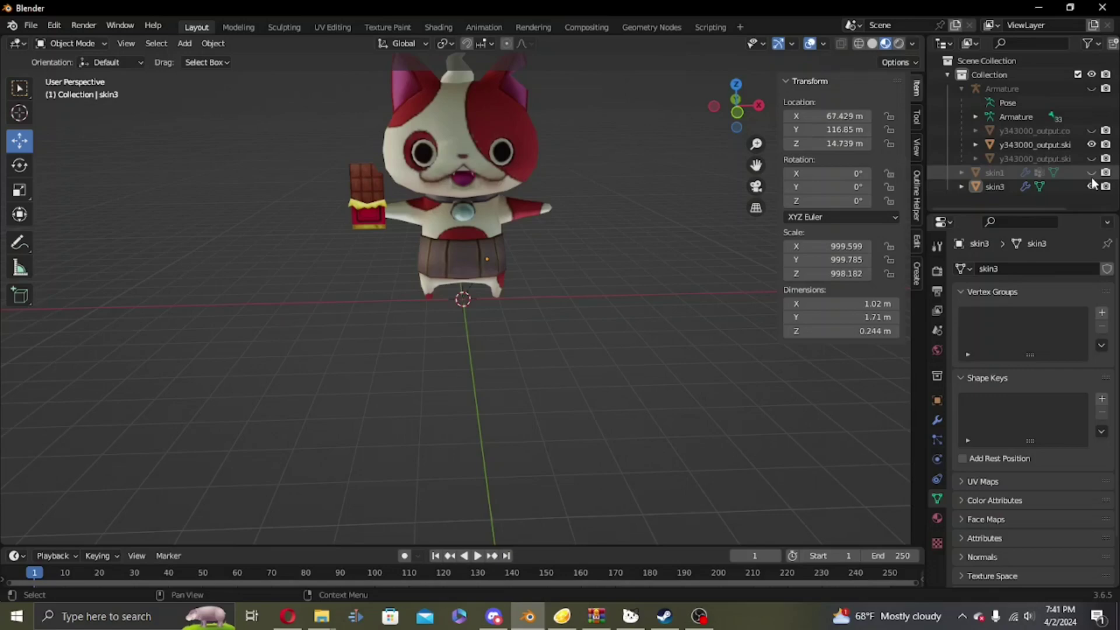
click(495, 230)
key(r)
key(Escape)
- Delete every vertex of y343000_output.skin1 in Edit Mode, then return to Object Mode
click(70, 43)
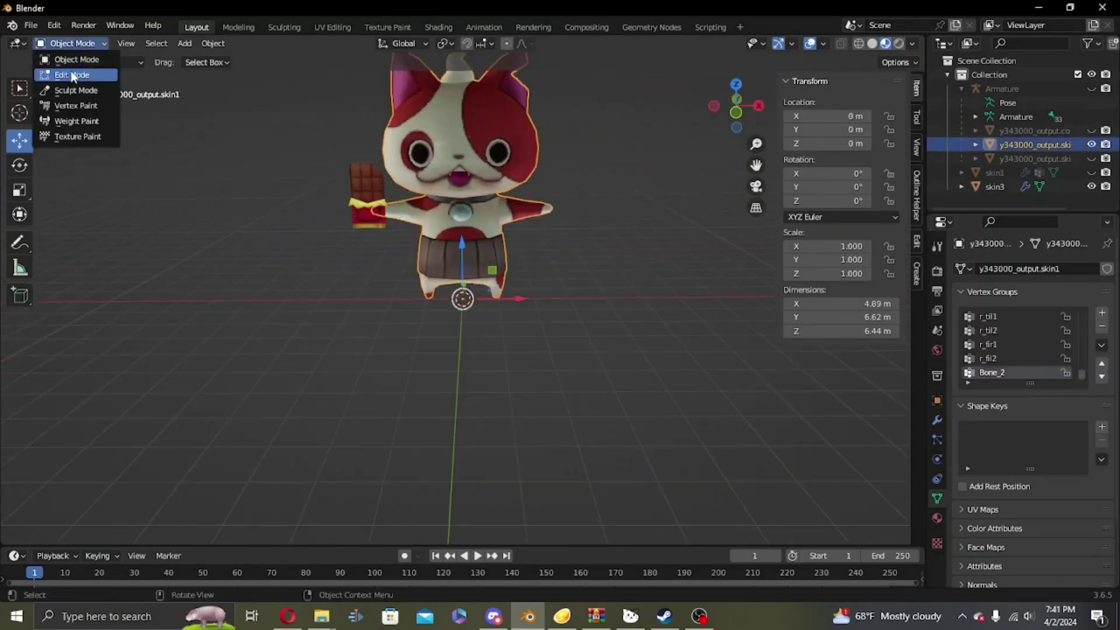
click(72, 75)
key(a)
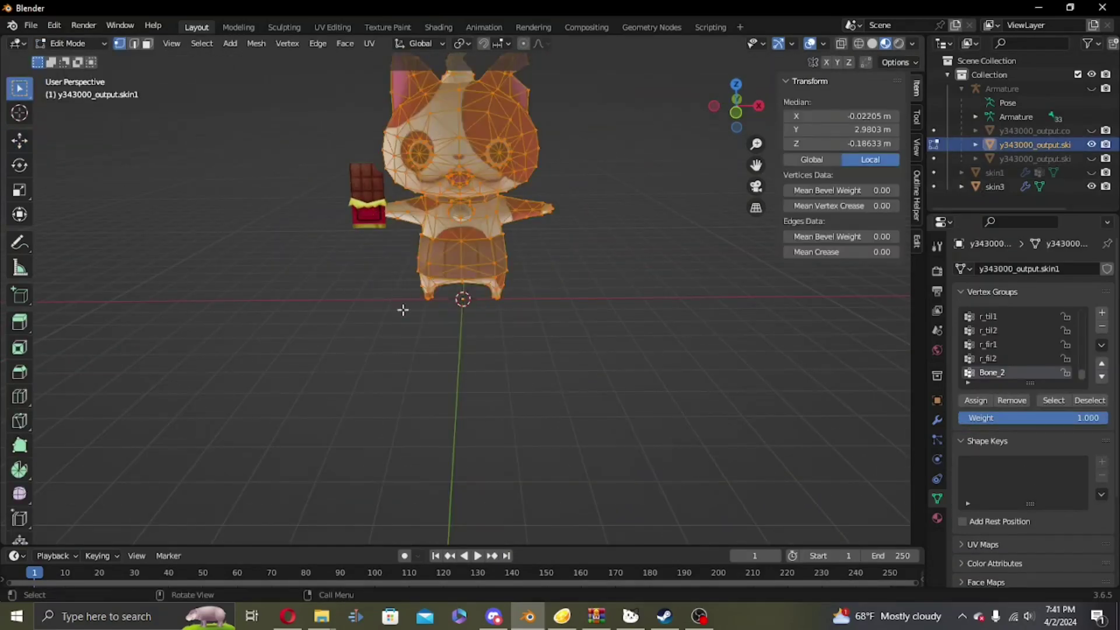
right_click(399, 300)
click(357, 584)
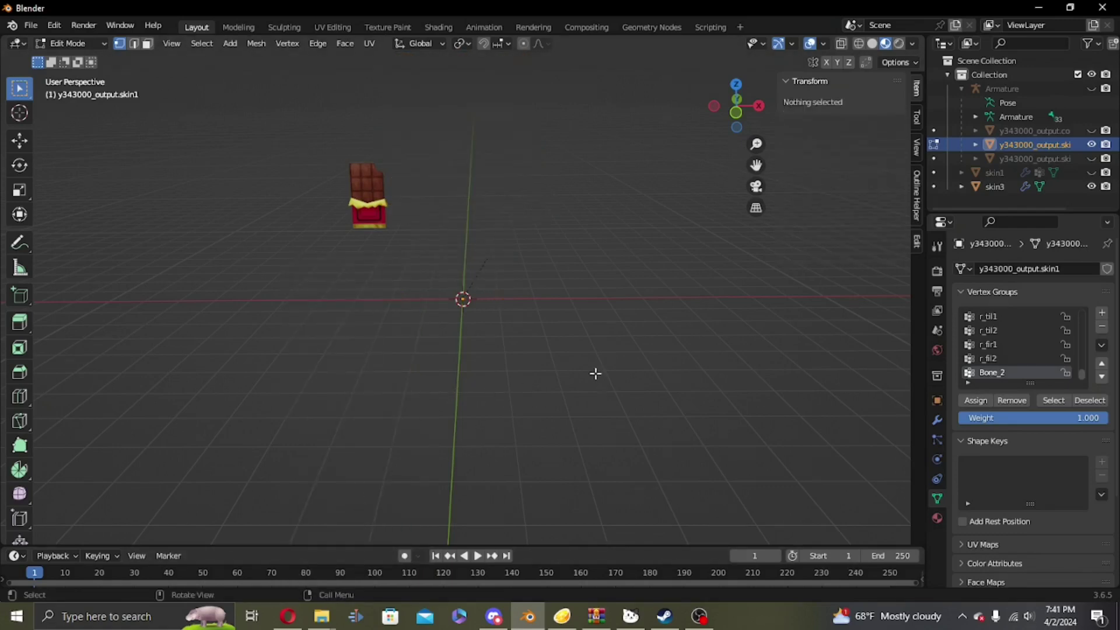
click(76, 45)
click(66, 57)
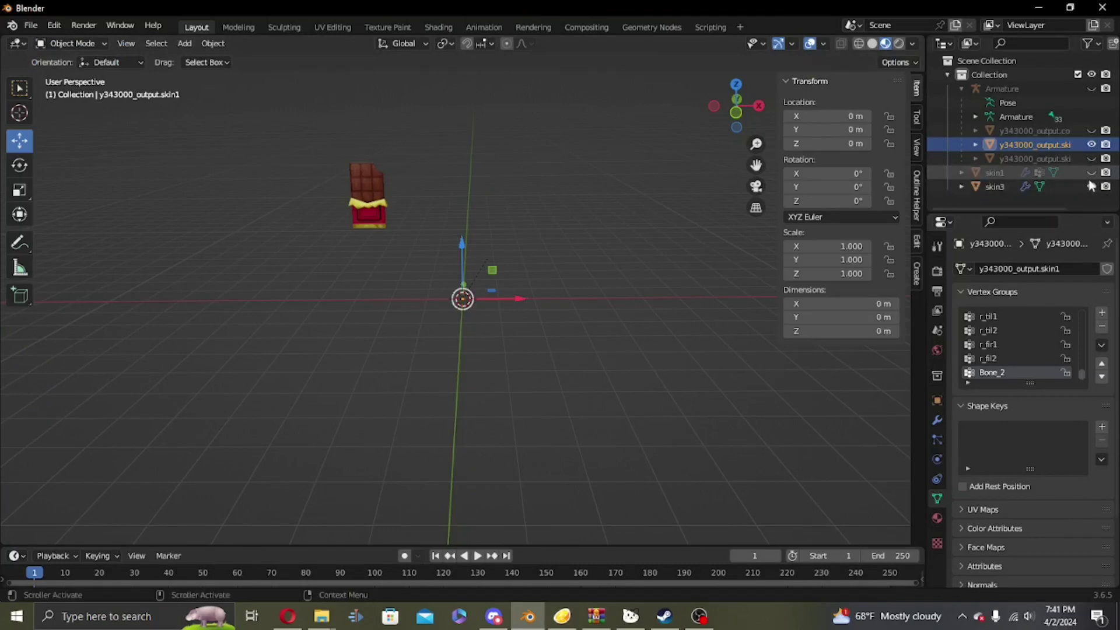
- Copy the original UV map name, unhide skin1, and paste it as skin1's UV map name
click(980, 509)
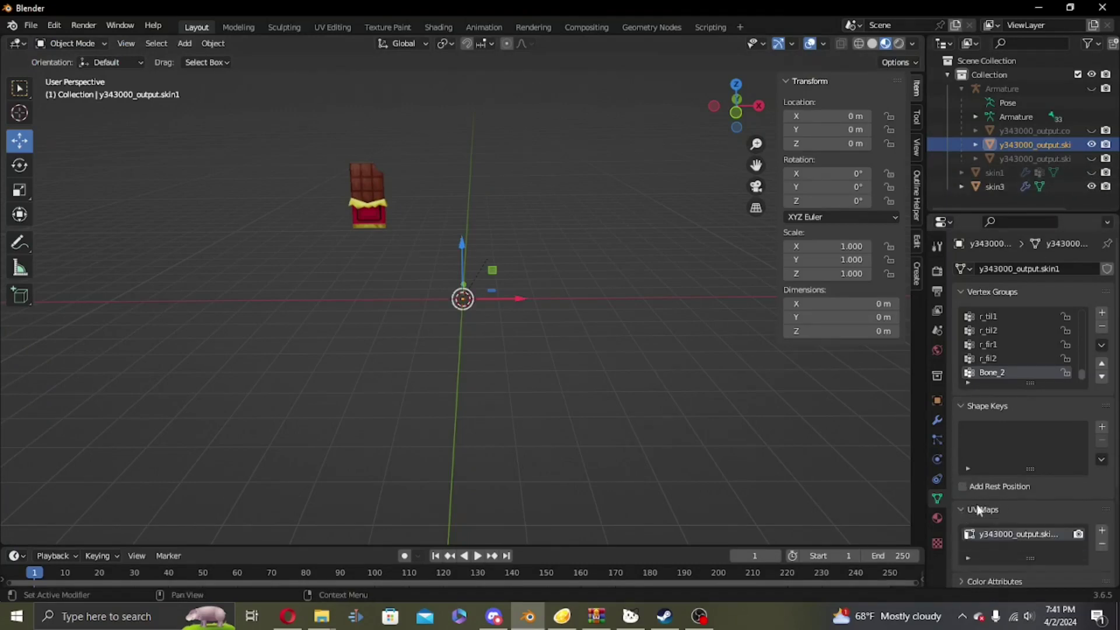
double_click(1012, 534)
key(ctrl+c)
click(1002, 172)
click(1091, 173)
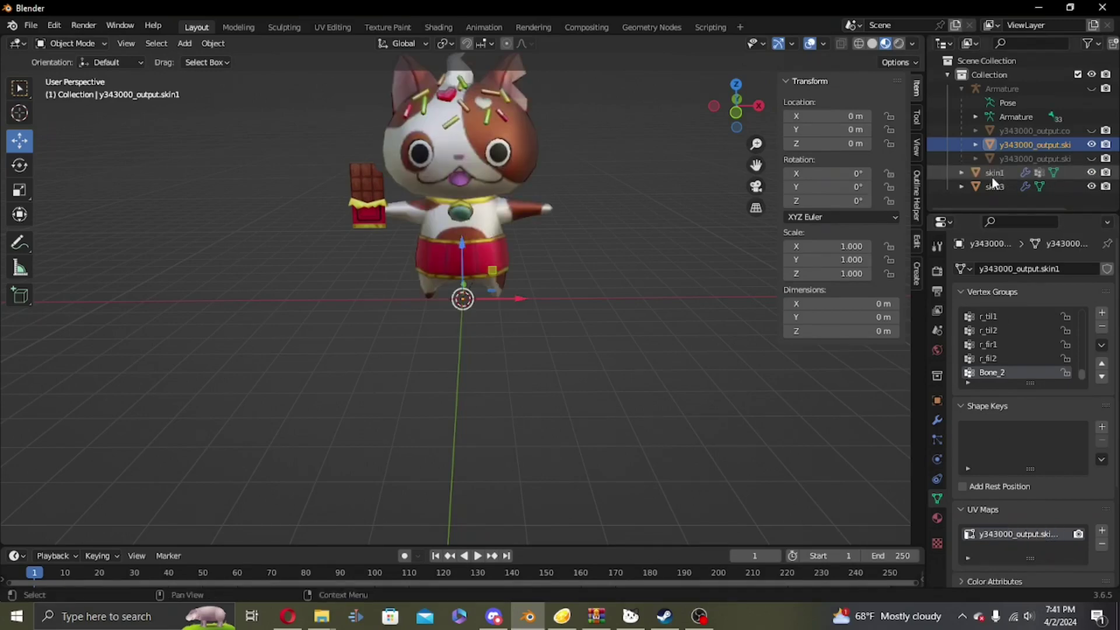
click(994, 173)
key(ctrl+v)
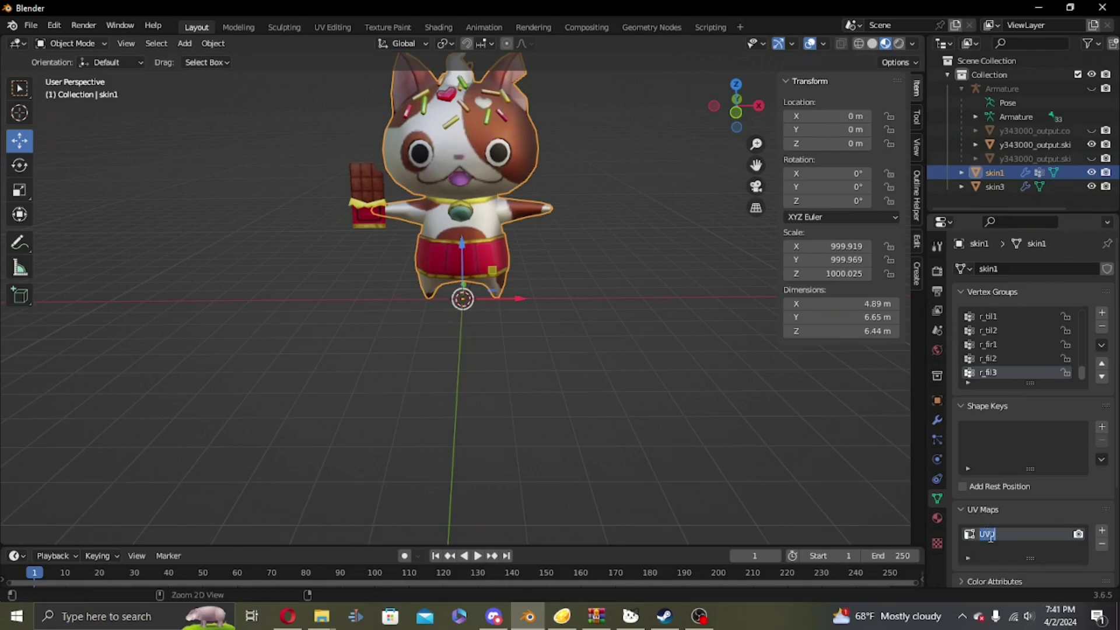
key(Return)
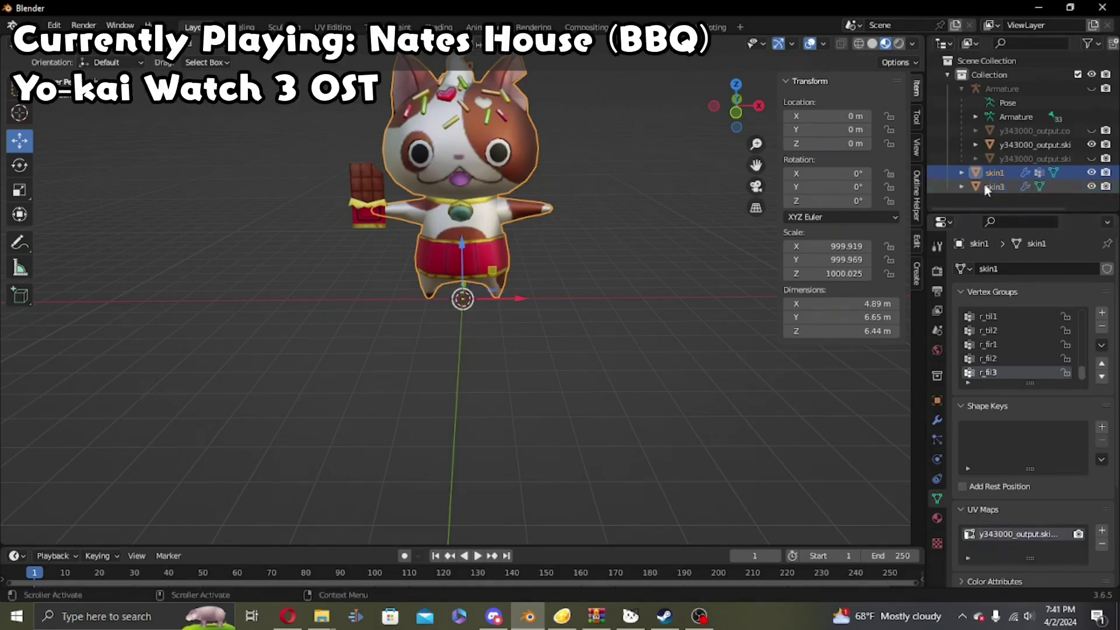
- Rename skin3's UV map to the copied original UV map name
click(991, 186)
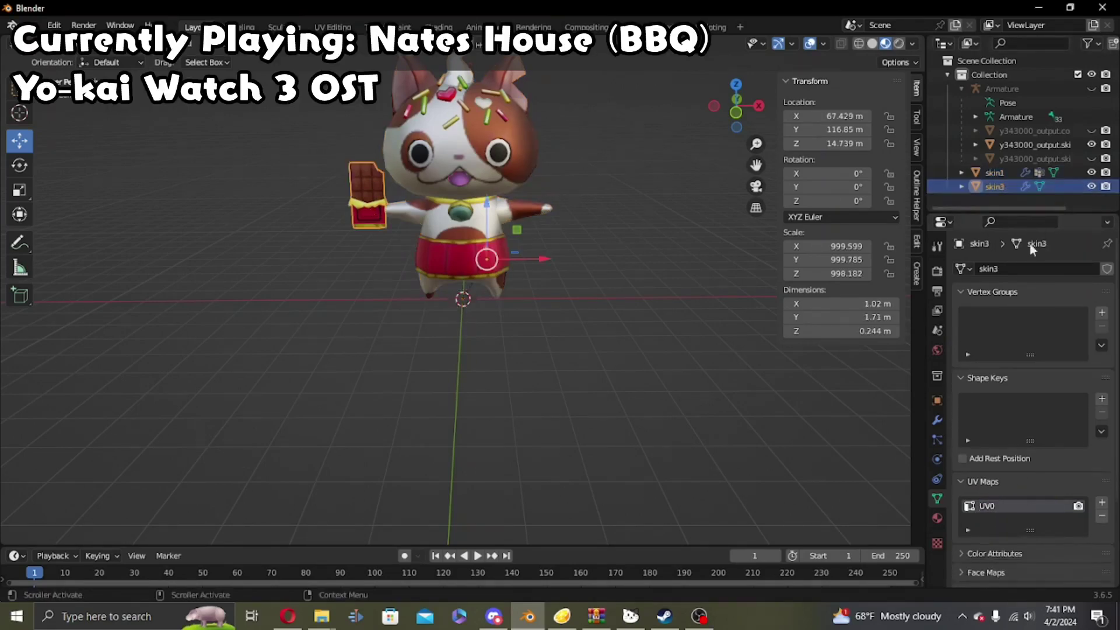
double_click(989, 506)
key(ctrl+v)
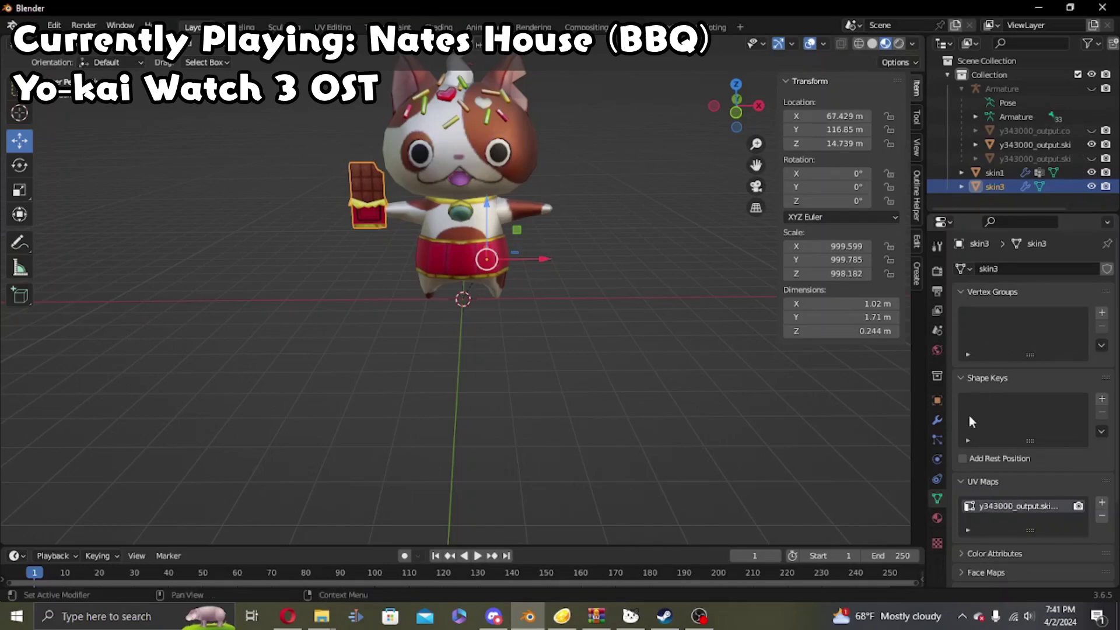
click(936, 420)
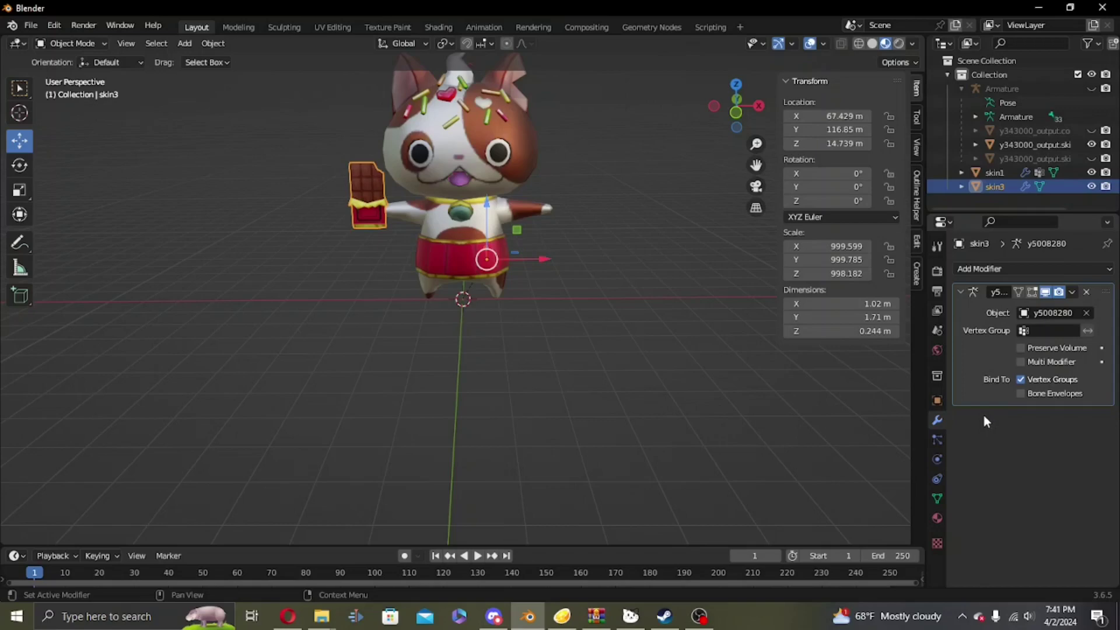
- Add a Data Transfer modifier to skin3 with source skin1, enable Vertex Data, and generate data layers
click(1006, 270)
click(730, 310)
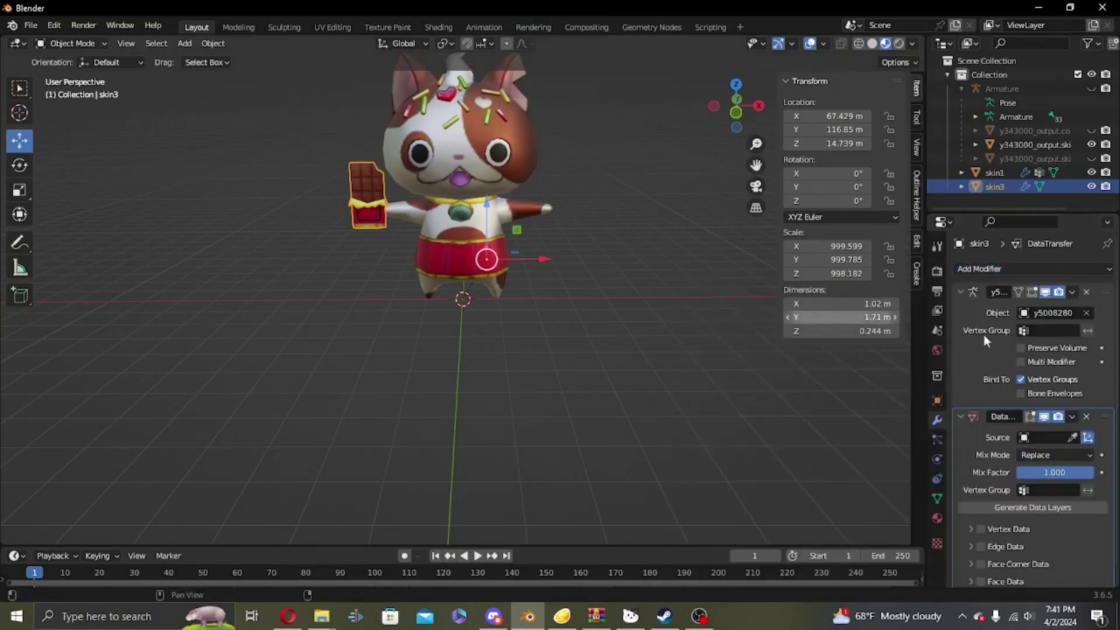
click(1048, 437)
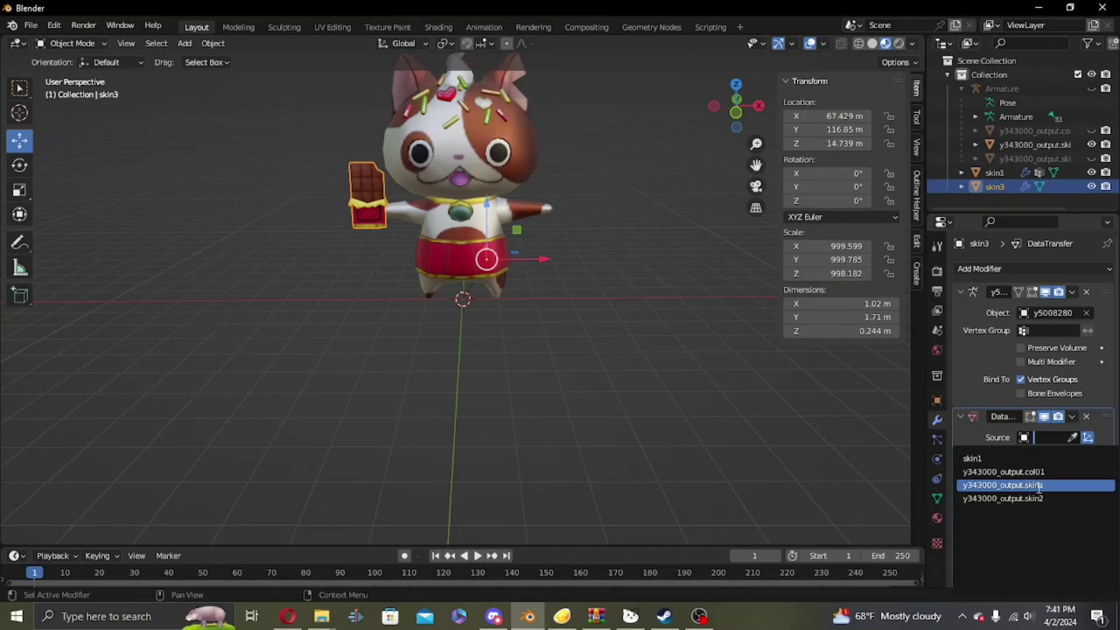
click(1016, 458)
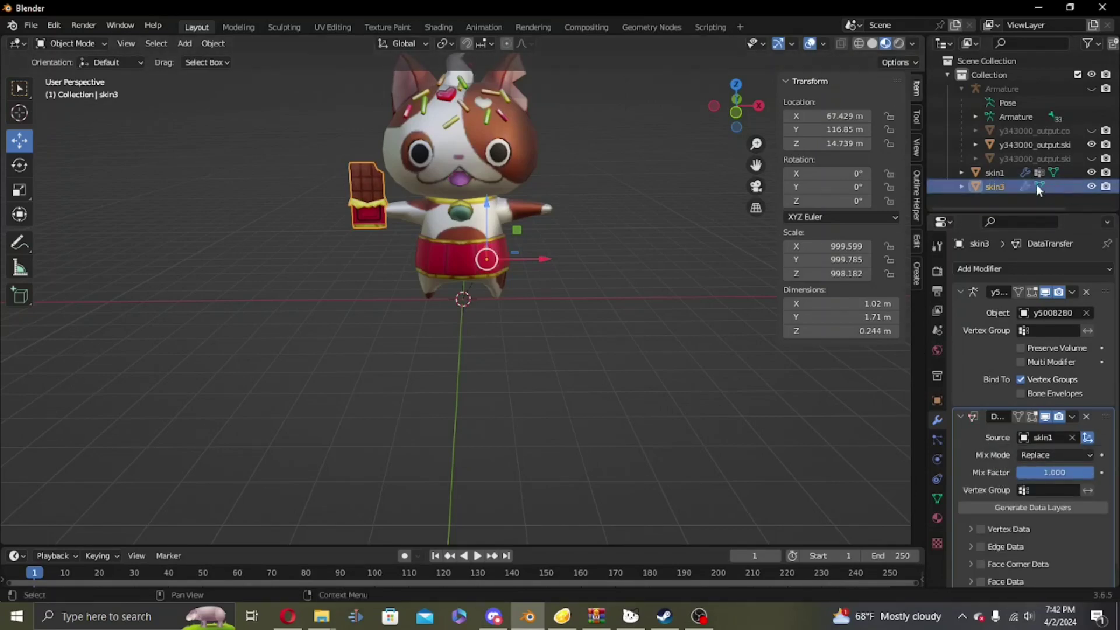
click(1003, 173)
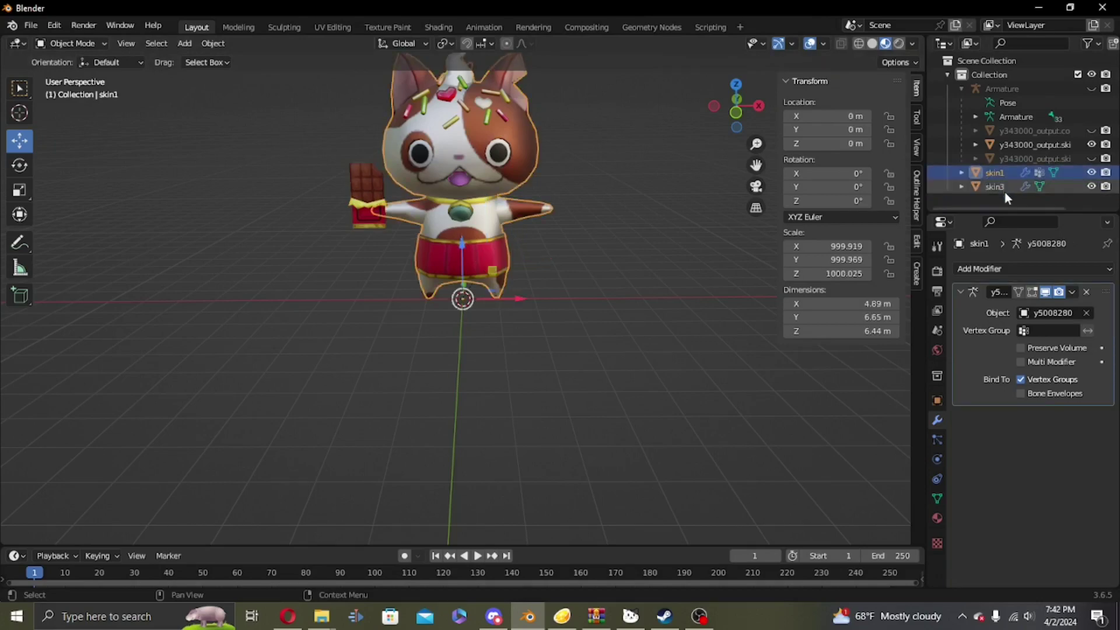
click(1004, 188)
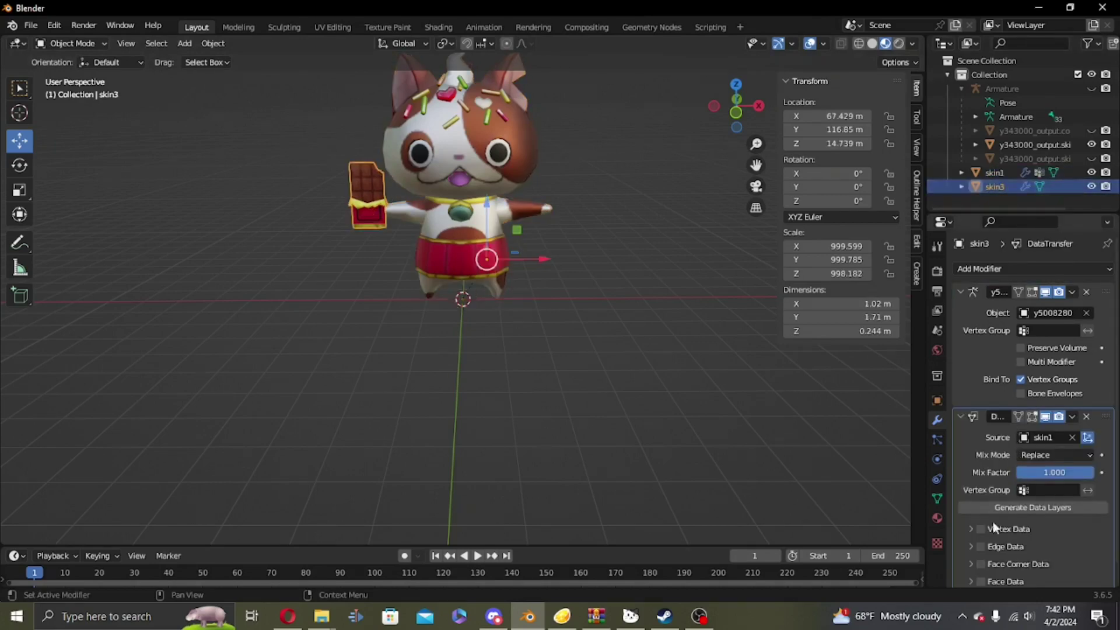
click(971, 529)
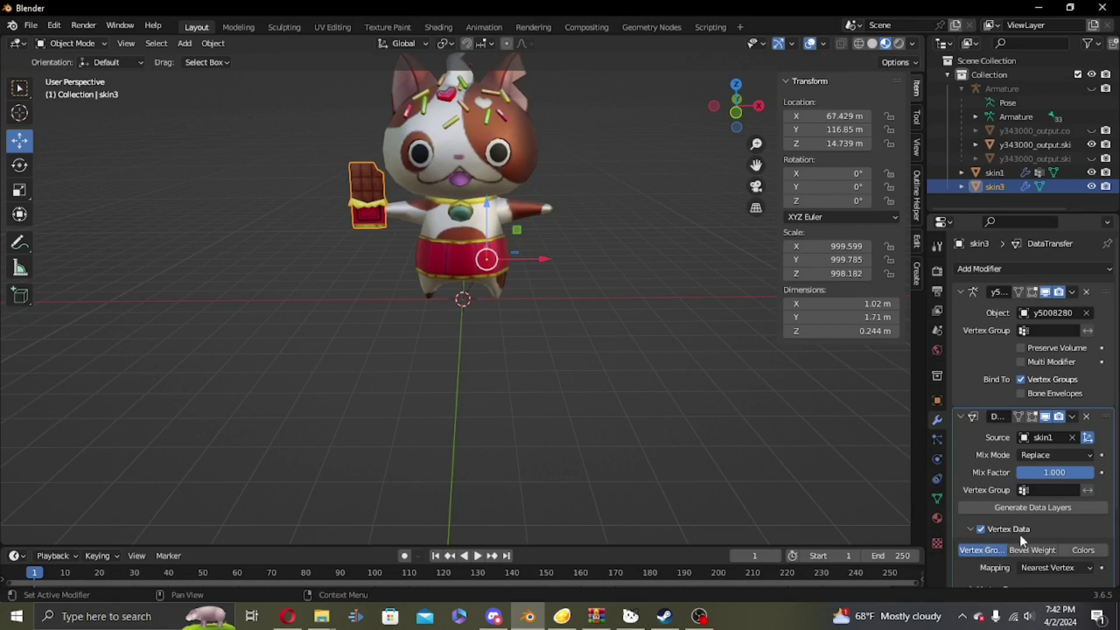
click(1038, 507)
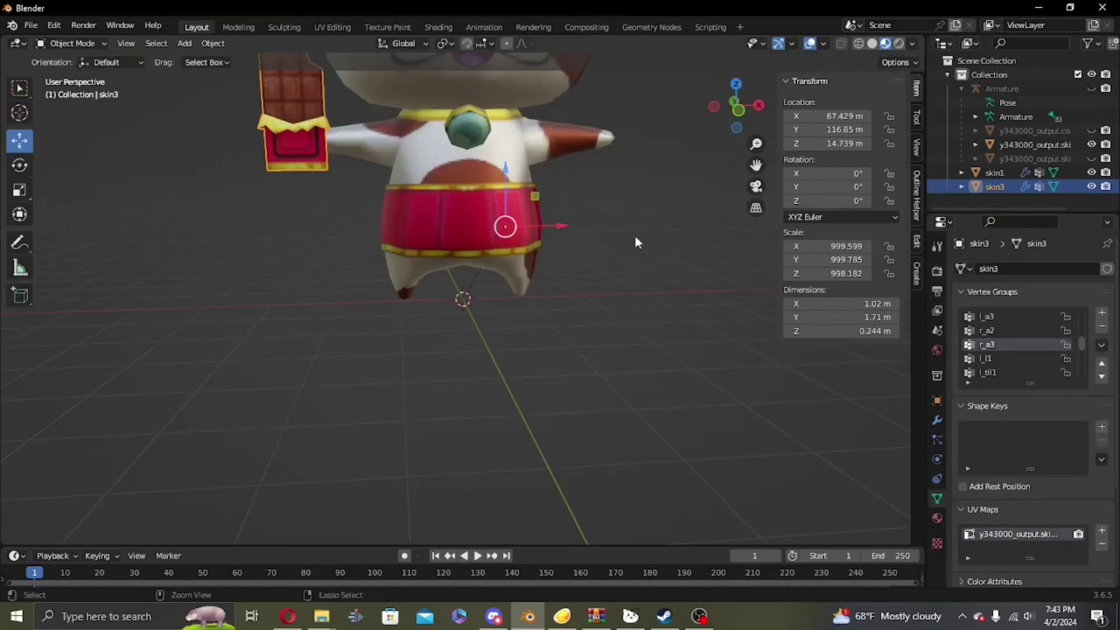
- Join the skin3 chocolate bar mesh into skin1
ctrl+click(991, 172)
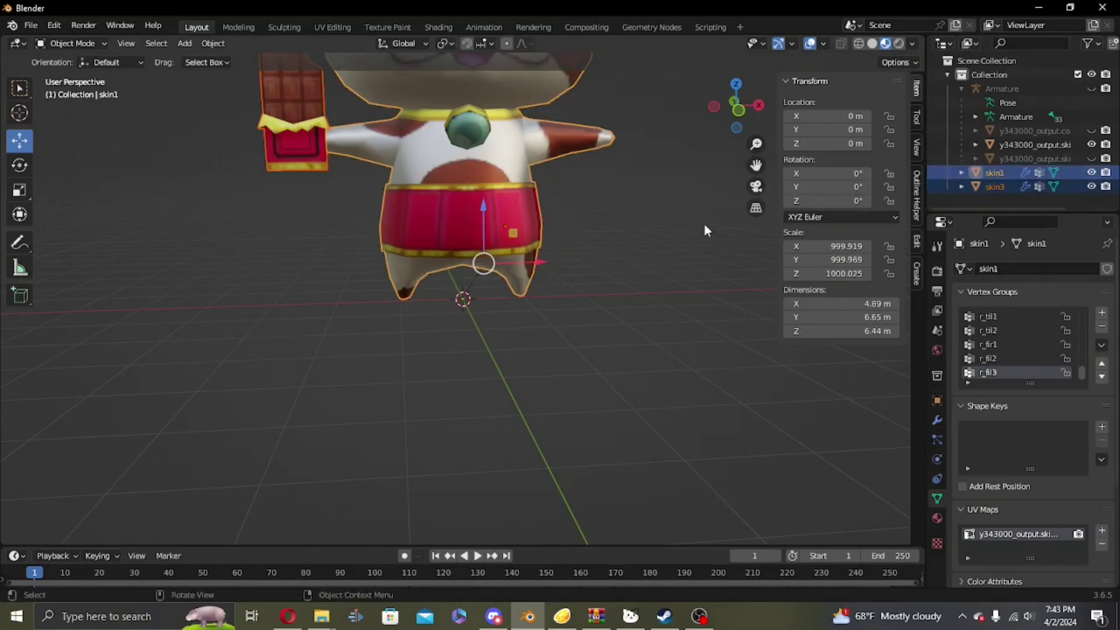
right_click(679, 181)
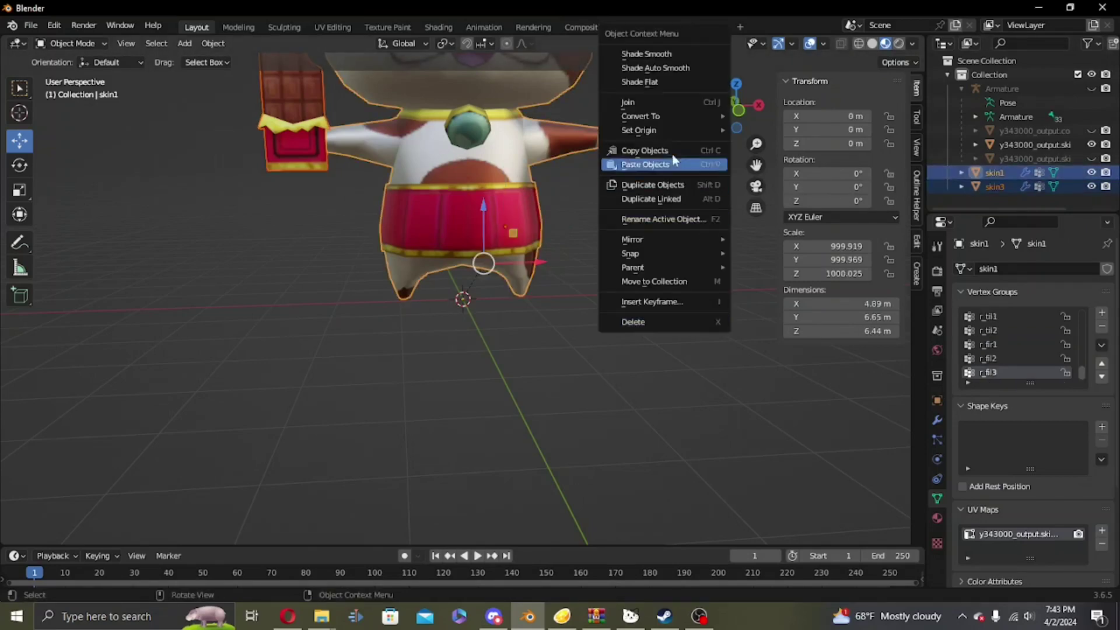
click(646, 103)
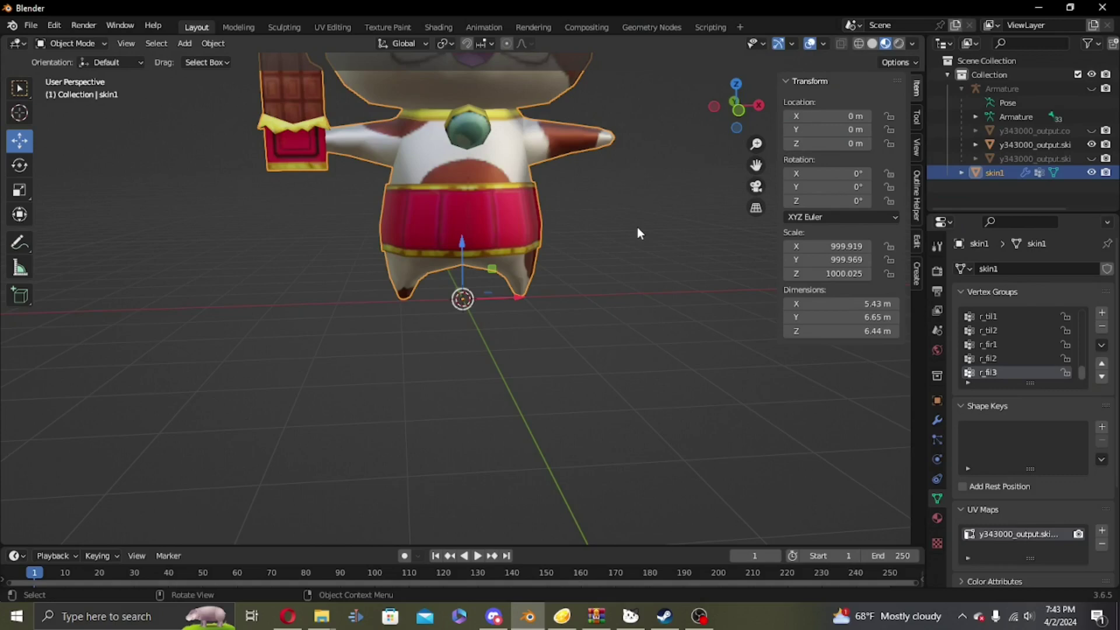
- In Weight Paint mode, paint the arm and bar joint with full weight on r_a3
click(65, 44)
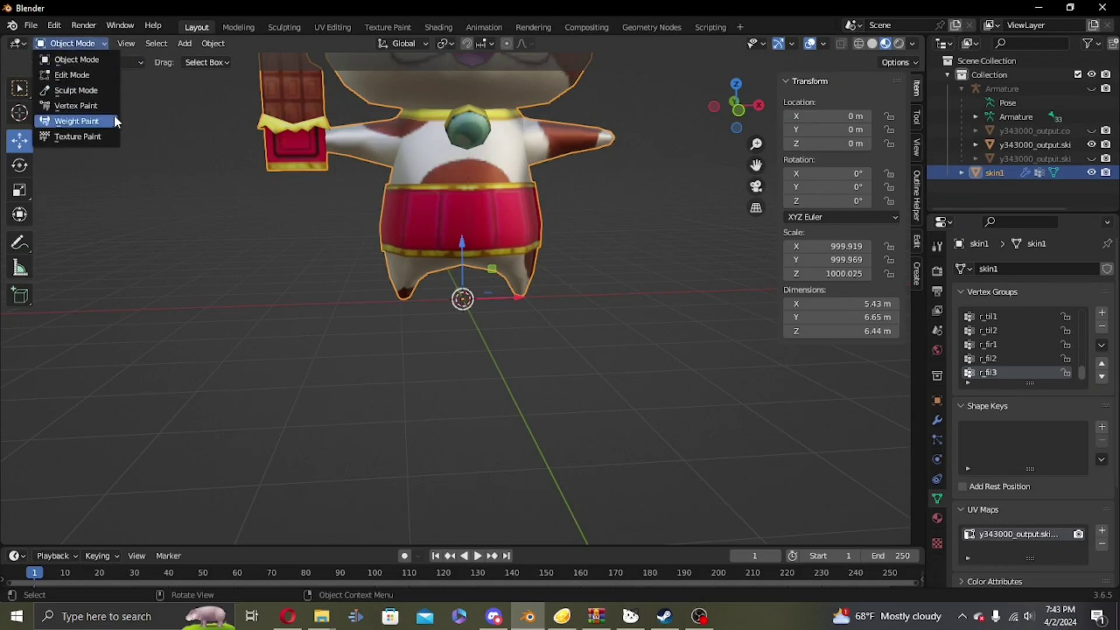
click(100, 121)
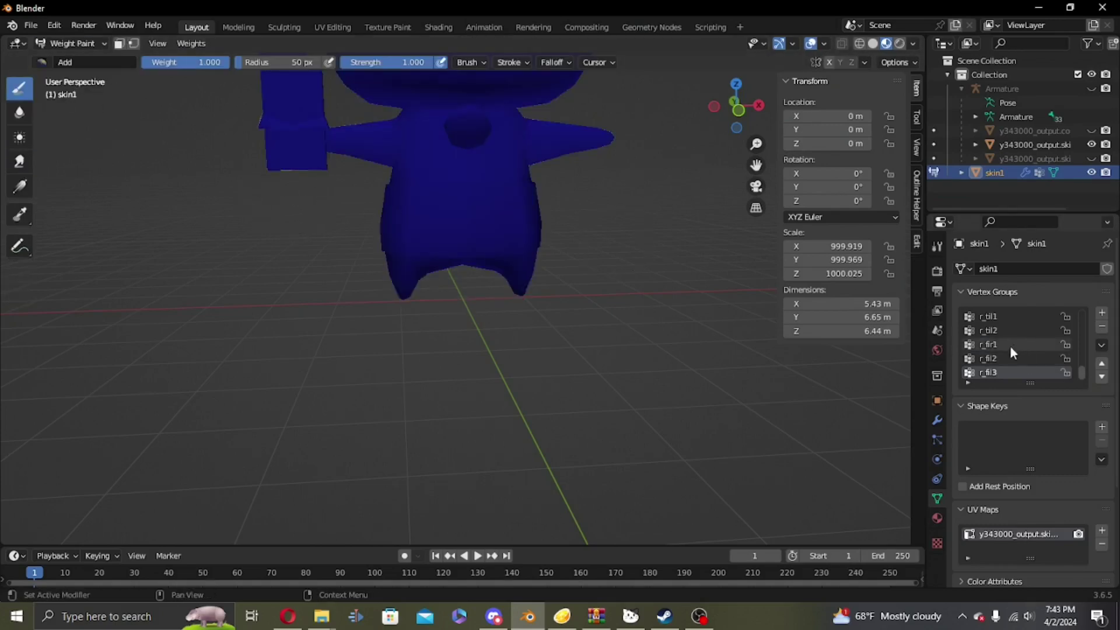
scroll(1013, 347, up, 5)
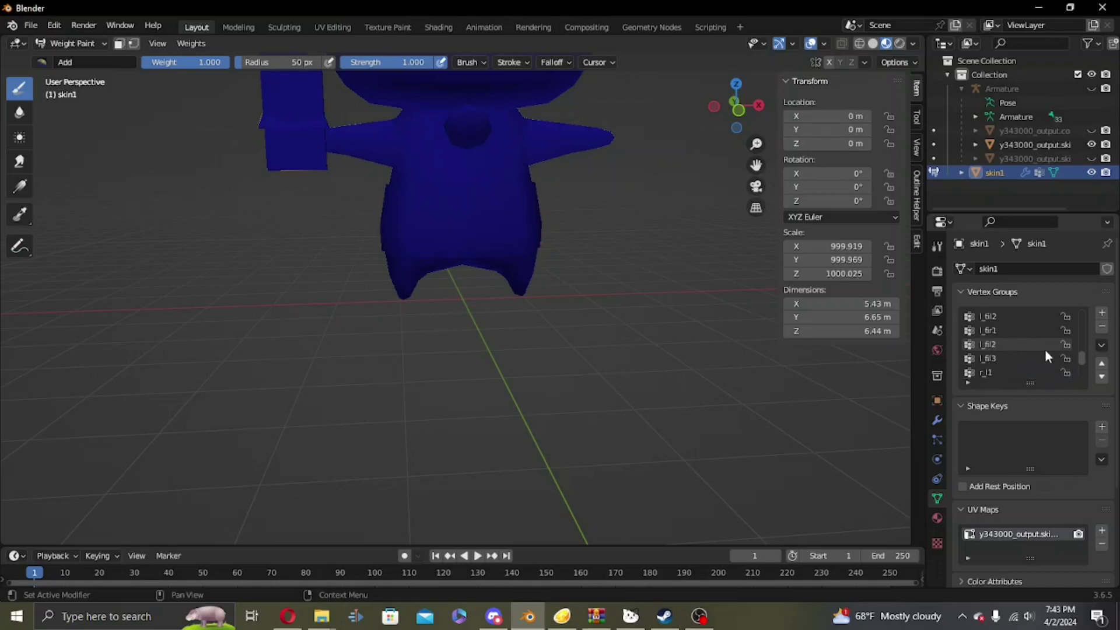
scroll(1046, 351, up, 3)
click(1027, 345)
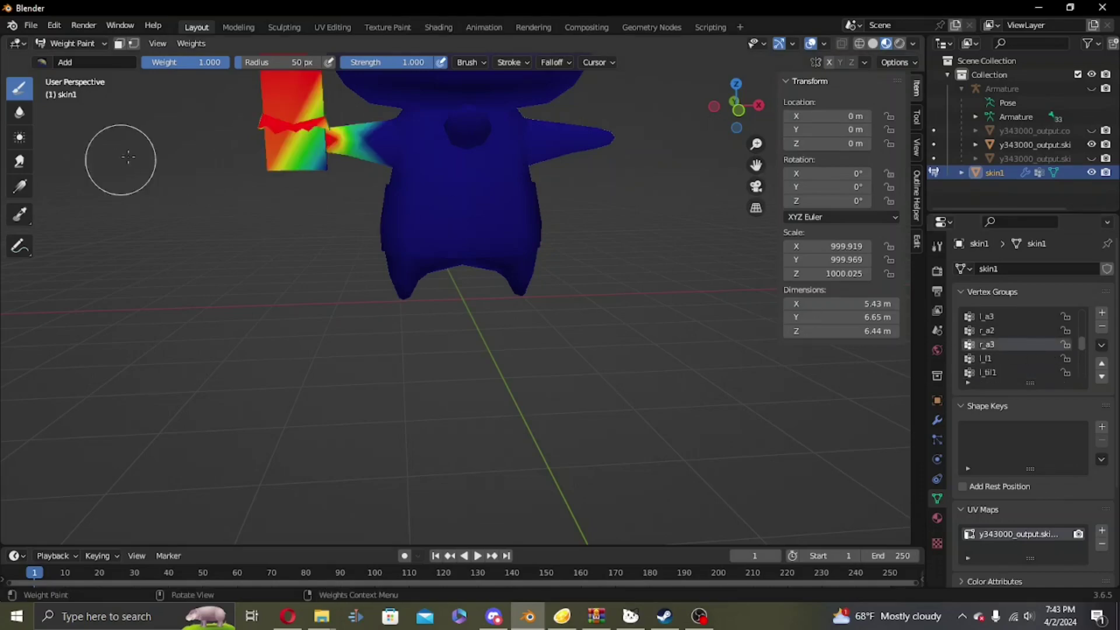
middle_drag(335, 192, 338, 194)
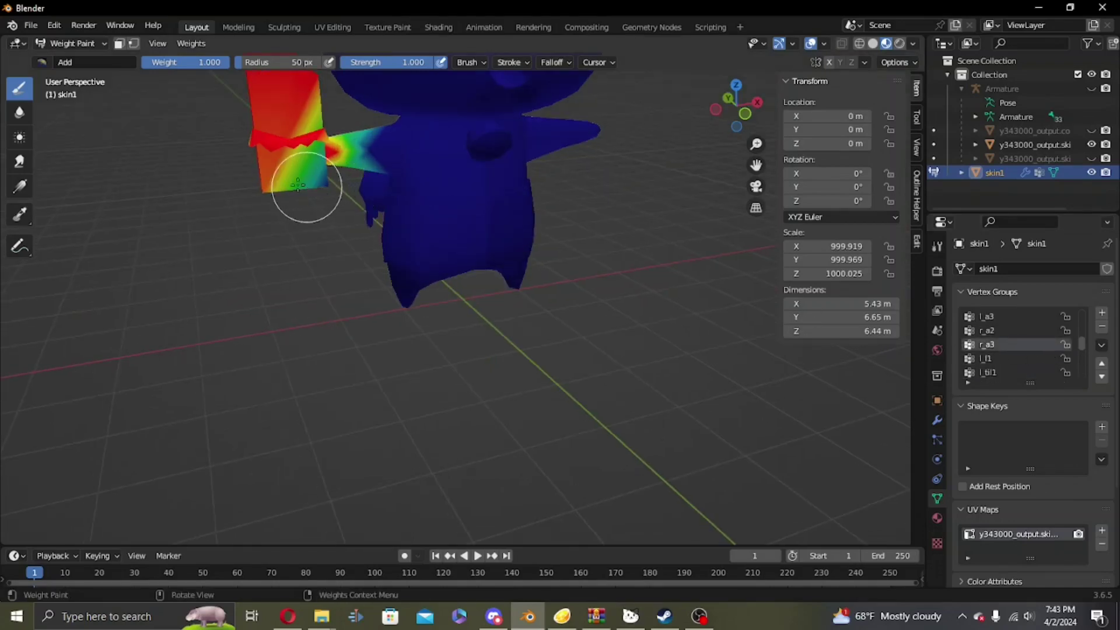
drag(317, 187, 327, 194)
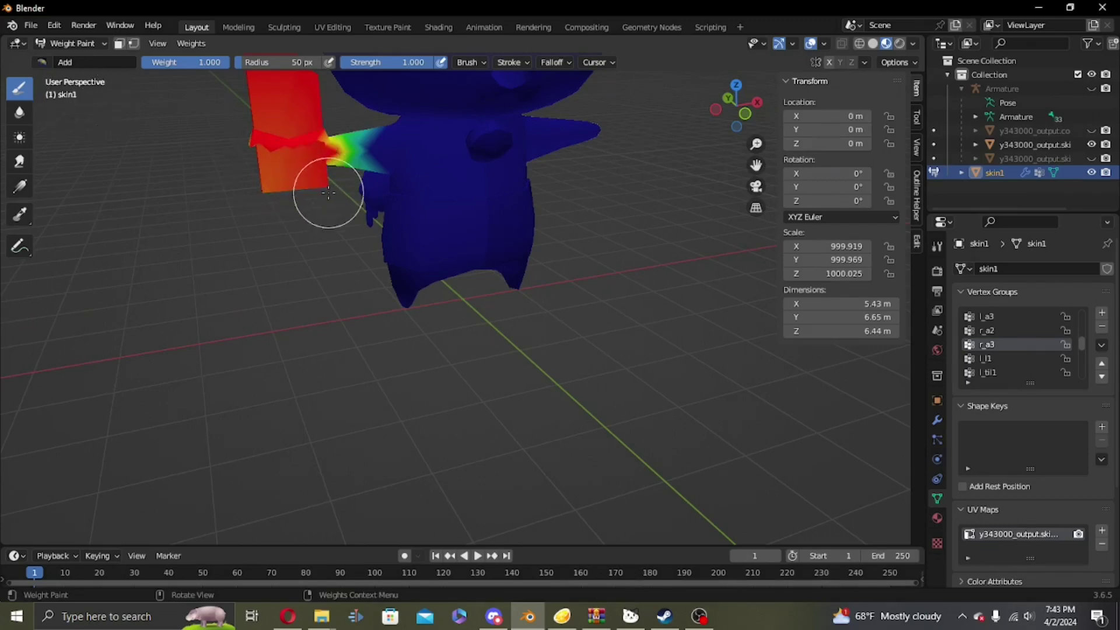
mouse_move(327, 195)
middle_down()
mouse_move(295, 209)
mouse_move(473, 230)
mouse_move(524, 227)
mouse_move(519, 216)
middle_up()
mouse_move(645, 182)
mouse_down()
mouse_move(637, 216)
mouse_move(590, 250)
mouse_move(582, 224)
mouse_move(592, 225)
mouse_move(625, 175)
mouse_move(587, 180)
mouse_move(619, 174)
mouse_up()
middle_drag(620, 174, 620, 194)
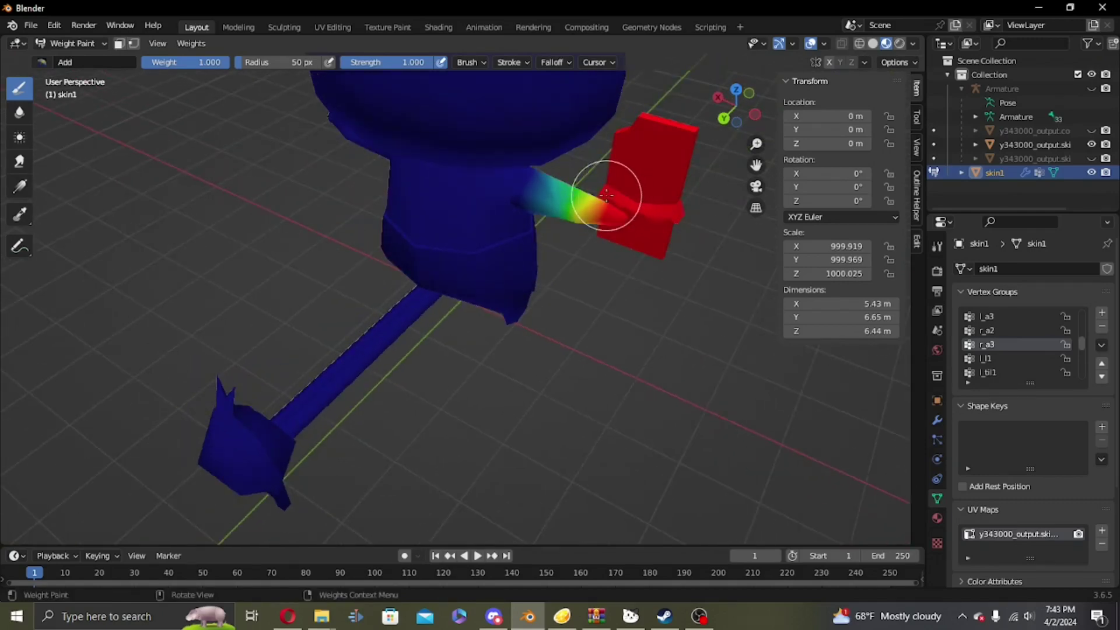
mouse_move(659, 130)
middle_down()
mouse_move(409, 140)
mouse_move(175, 123)
mouse_move(379, 208)
mouse_move(387, 181)
middle_up()
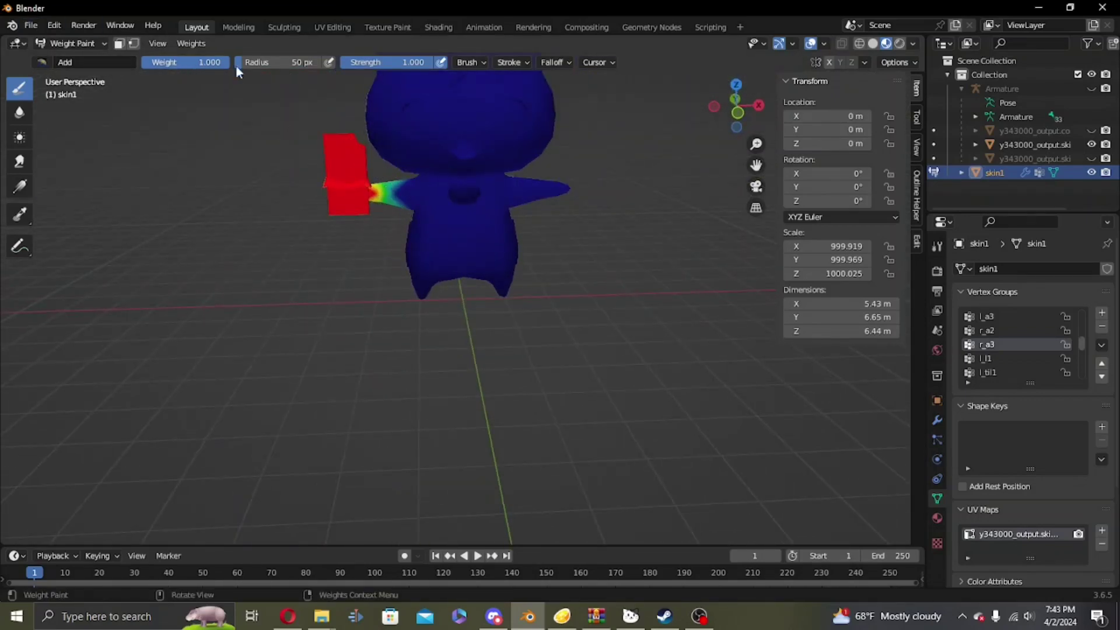
- Inspect the c_head group's weights, then the r_a3 group's weights
scroll(999, 345, up, 4)
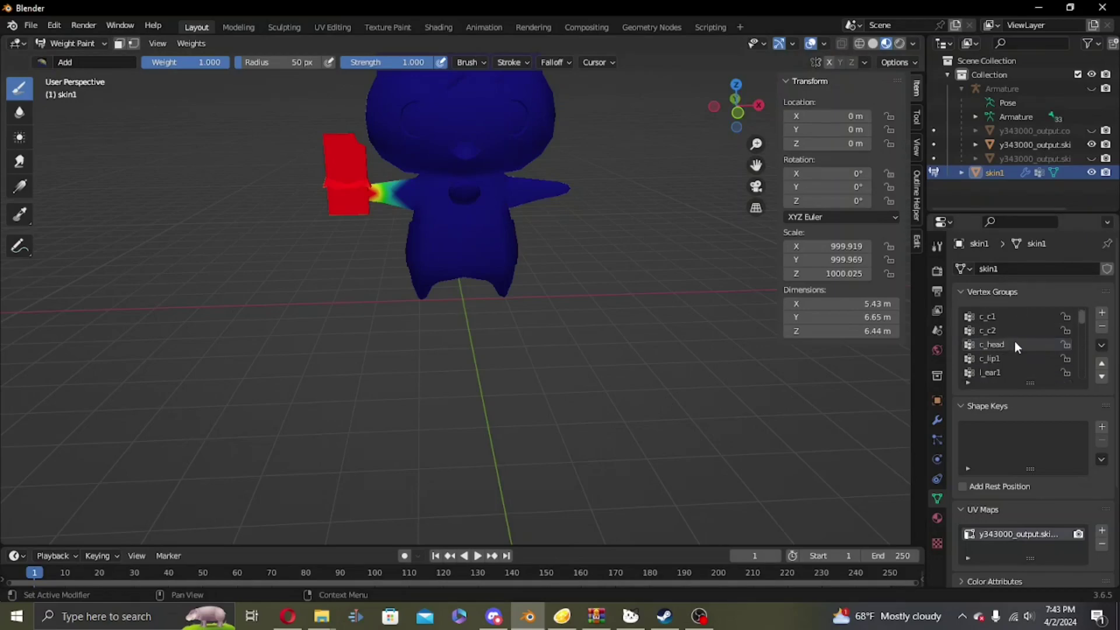
click(1013, 345)
mouse_move(142, 166)
middle_down()
mouse_move(441, 193)
mouse_move(242, 146)
mouse_move(159, 158)
mouse_move(175, 168)
middle_up()
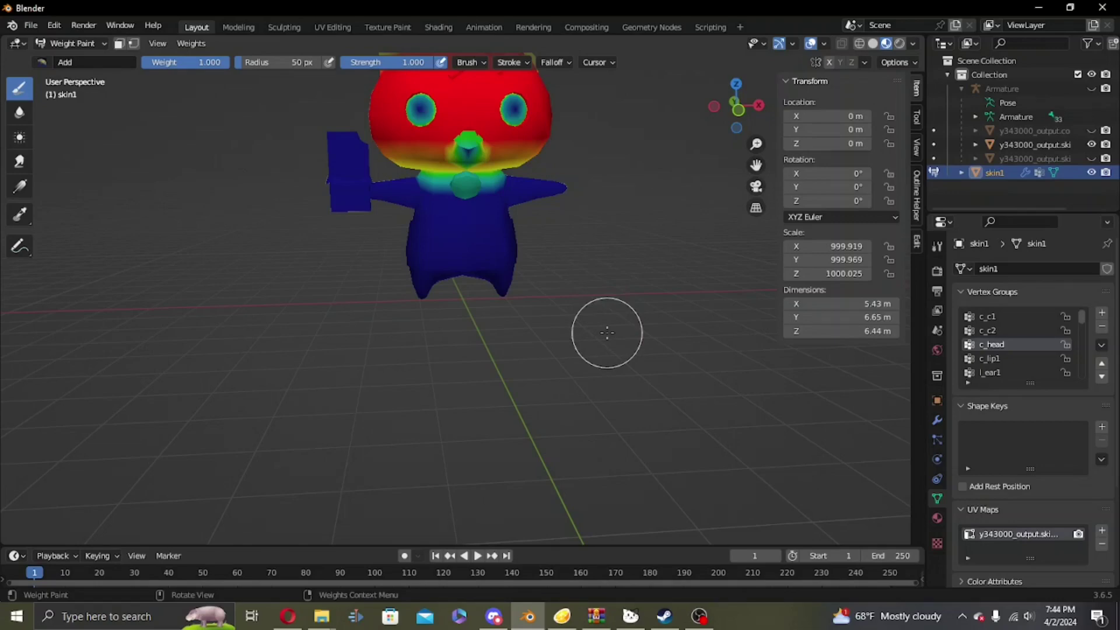
scroll(1013, 358, down, 1)
scroll(1013, 359, down, 5)
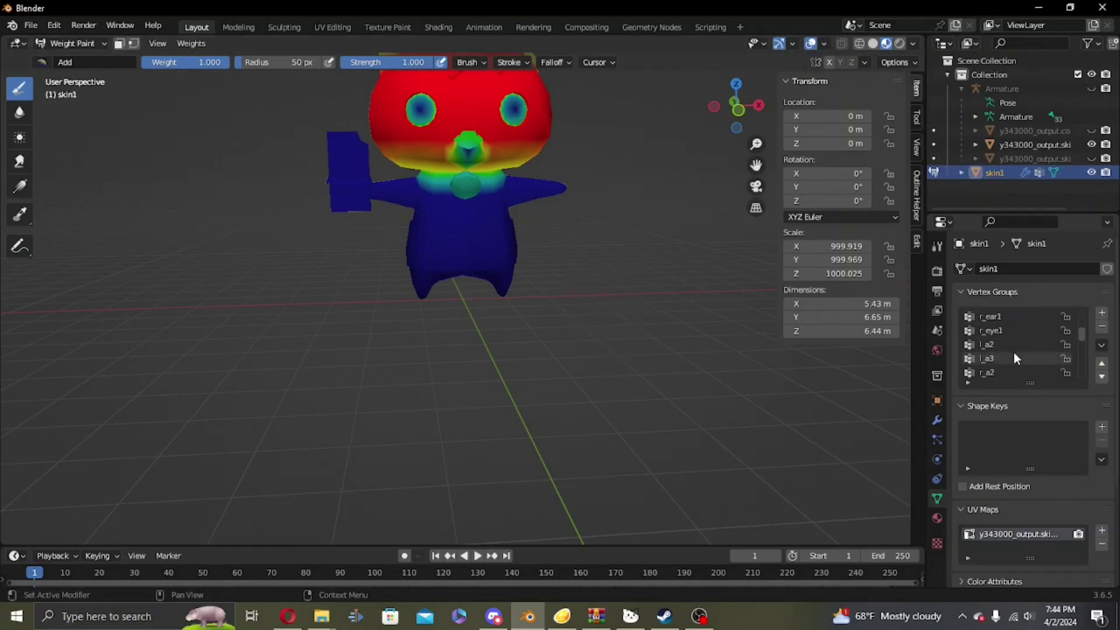
scroll(996, 365, down, 2)
click(995, 358)
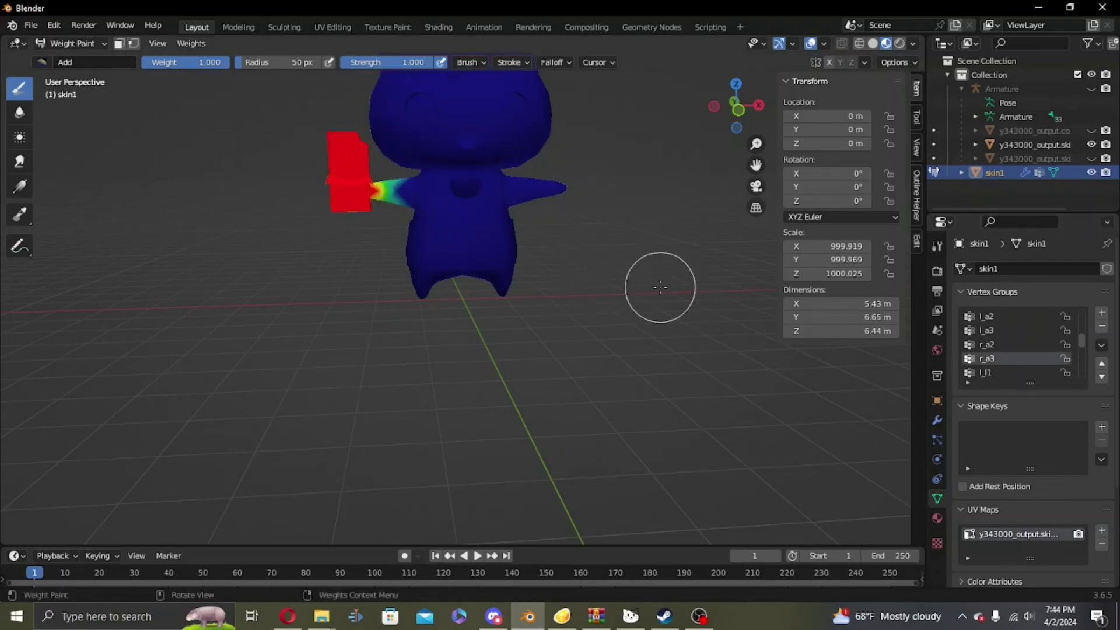
click(68, 44)
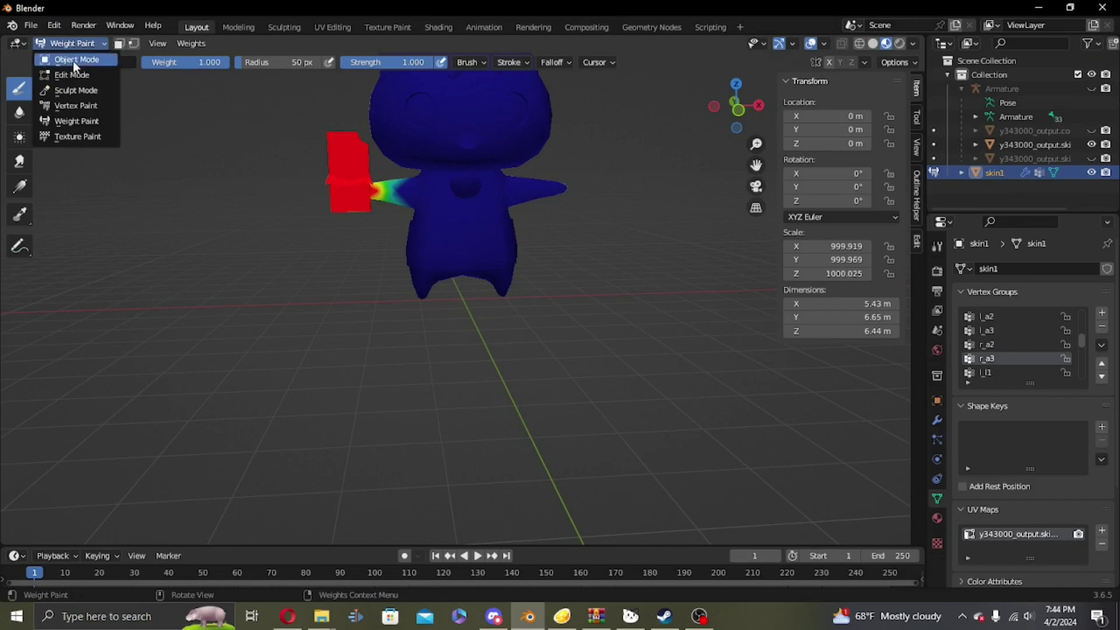
- In Object Mode, join skin1 into y343000_output.skin1 and unhide the armature
click(72, 60)
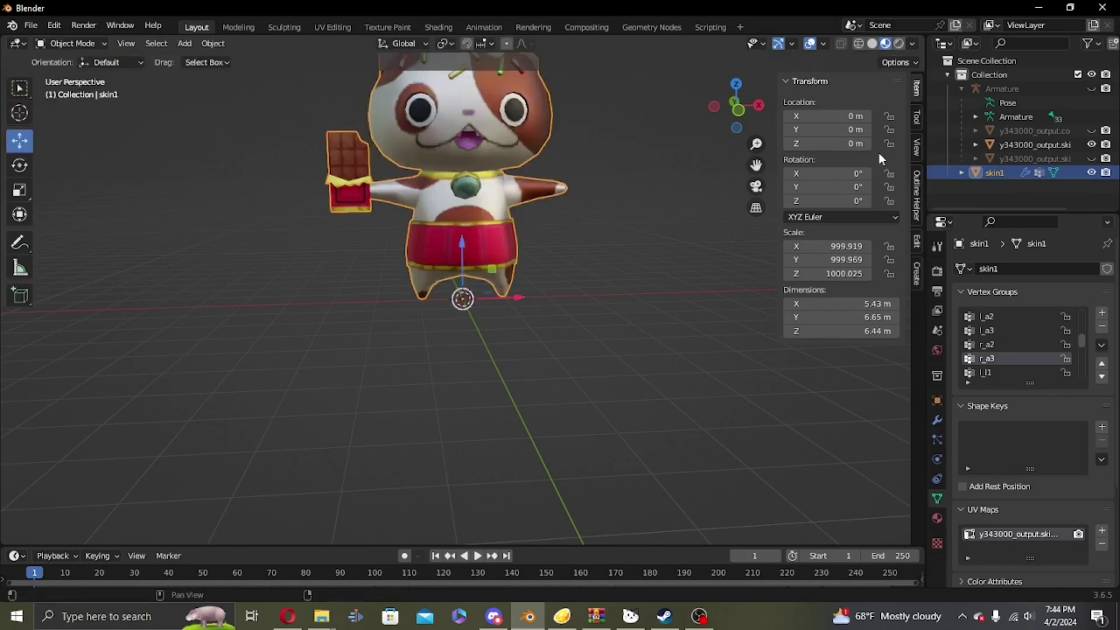
ctrl+click(1021, 146)
right_click(663, 246)
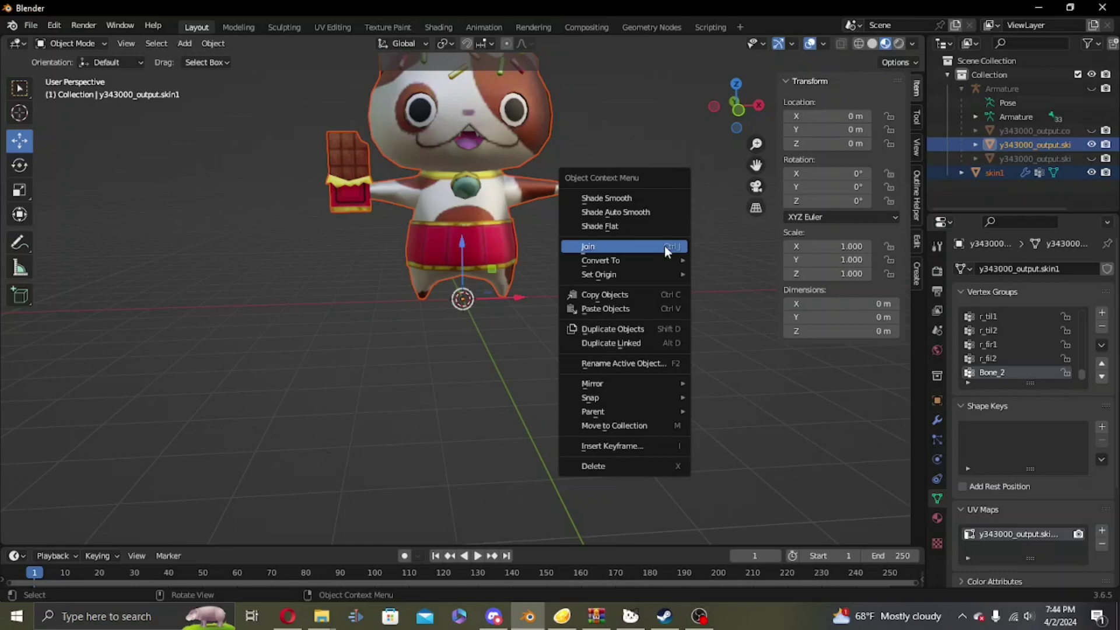
click(665, 250)
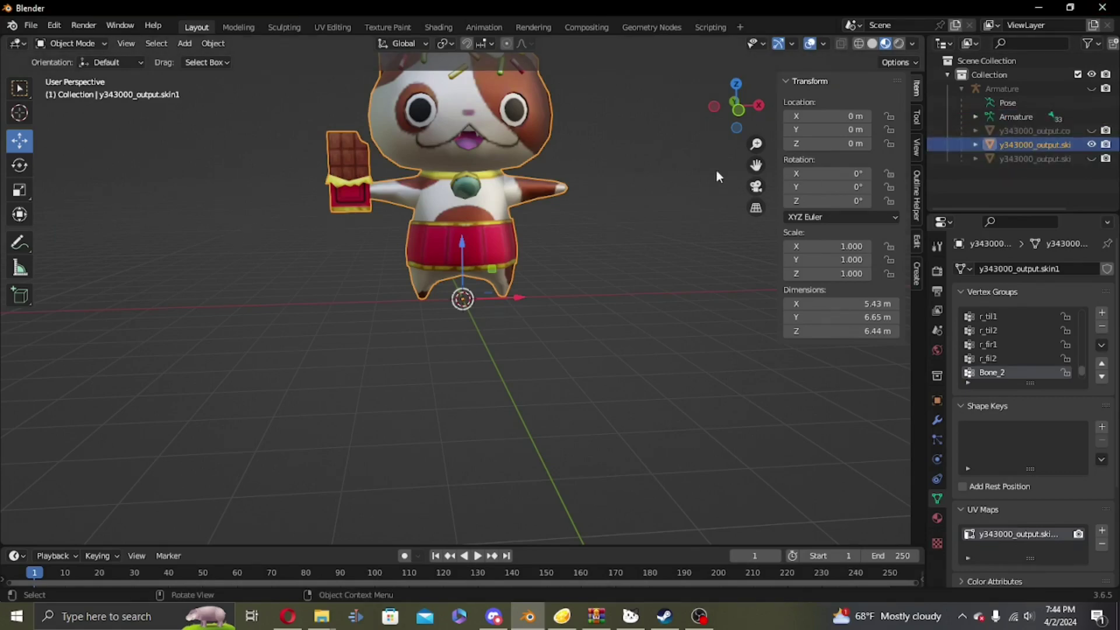
click(1090, 89)
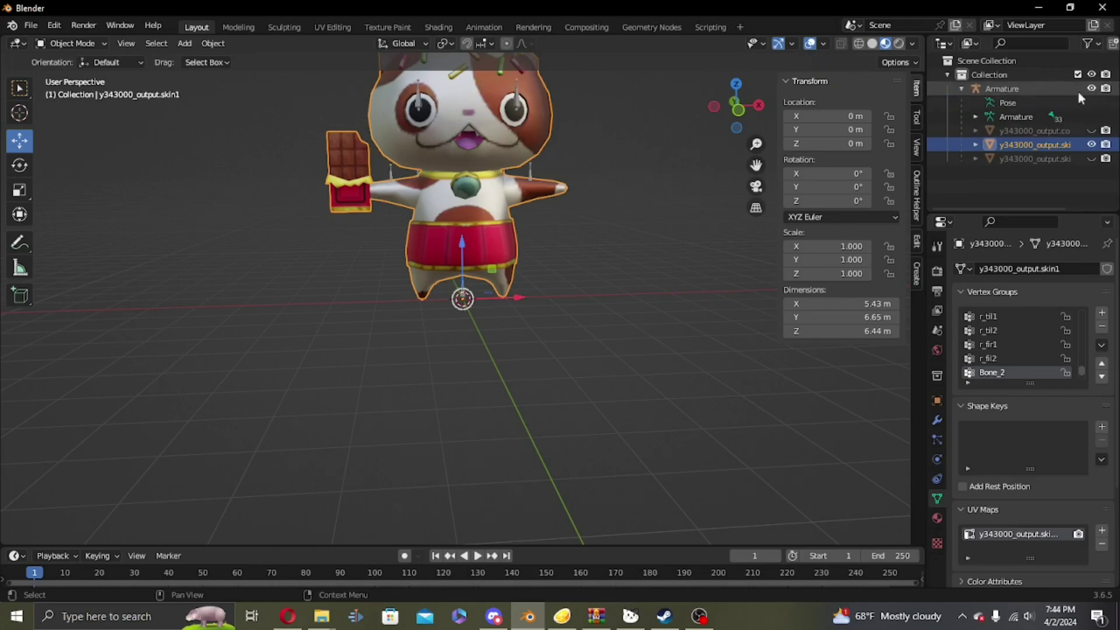
- Unhide the y343000_output.skin2 eye mesh and select it
mouse_move(684, 169)
middle_down()
mouse_move(657, 180)
mouse_move(670, 175)
middle_up()
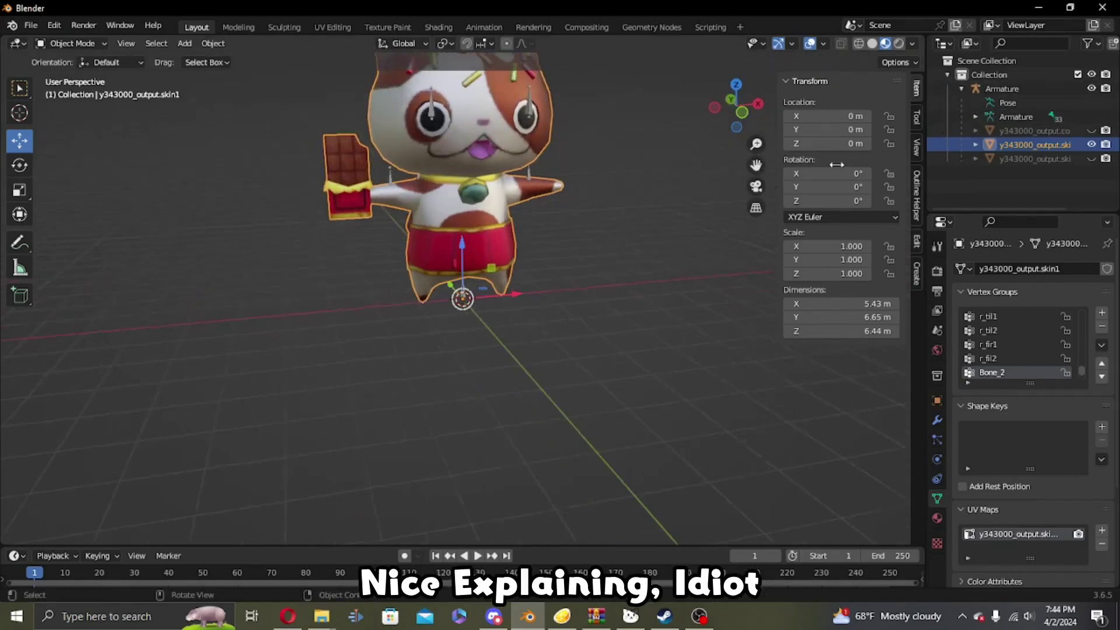
click(1049, 160)
click(1090, 158)
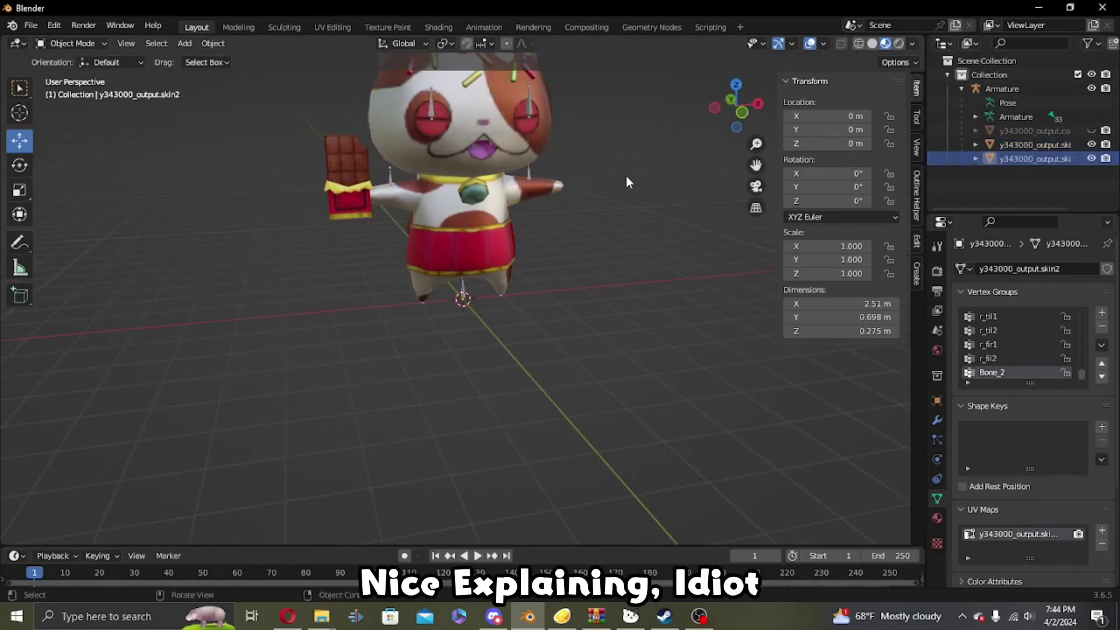
click(520, 120)
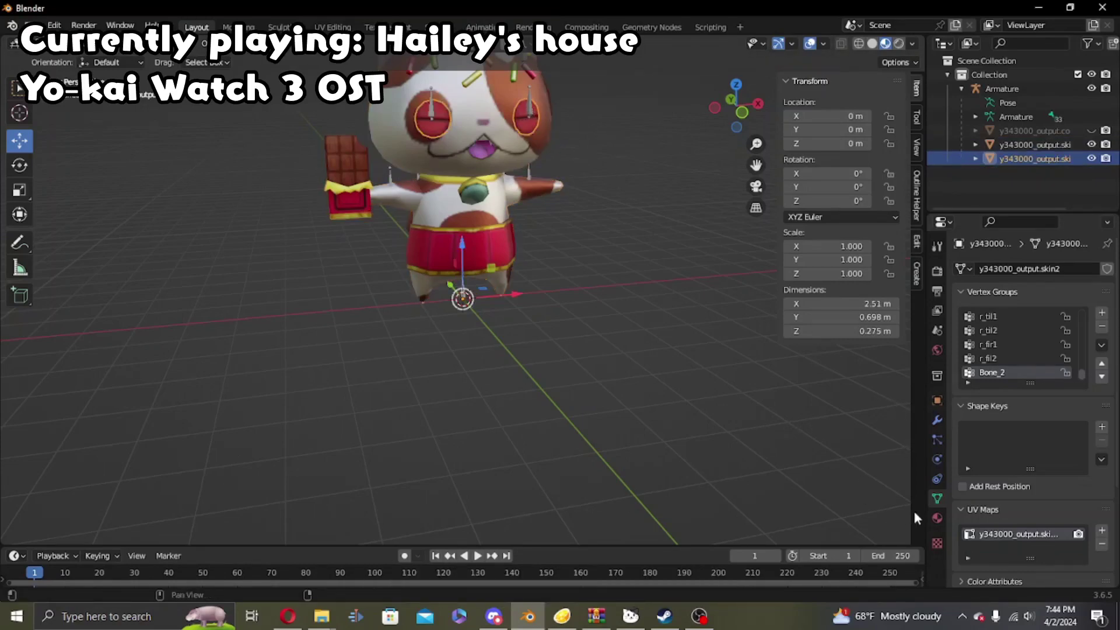
- Assign the y5008280_01_01 material to the eye mesh
click(937, 518)
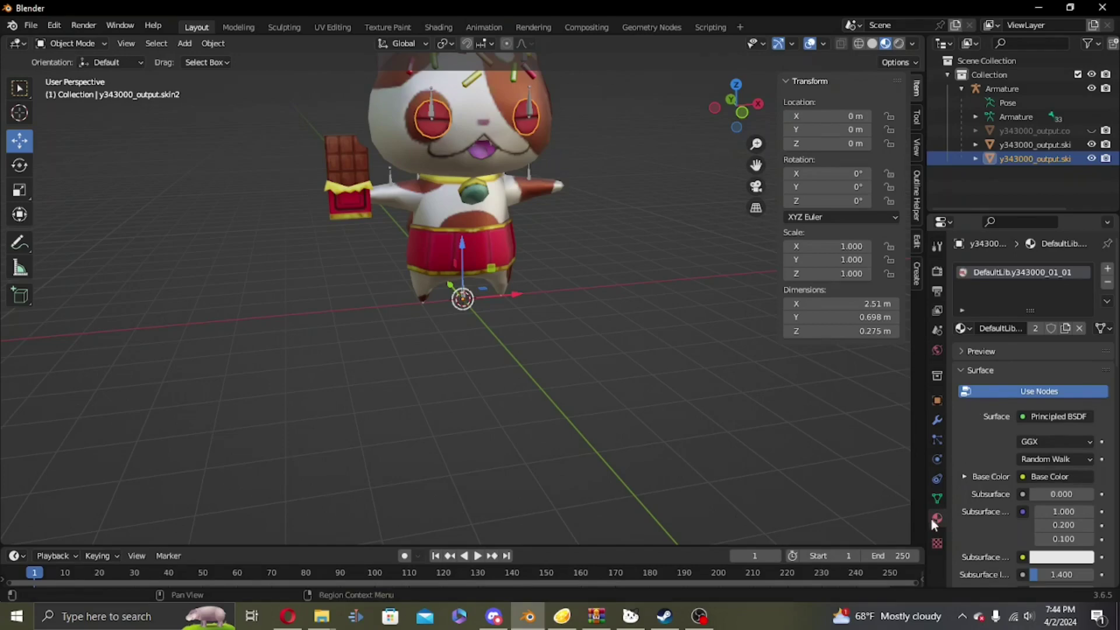
click(963, 329)
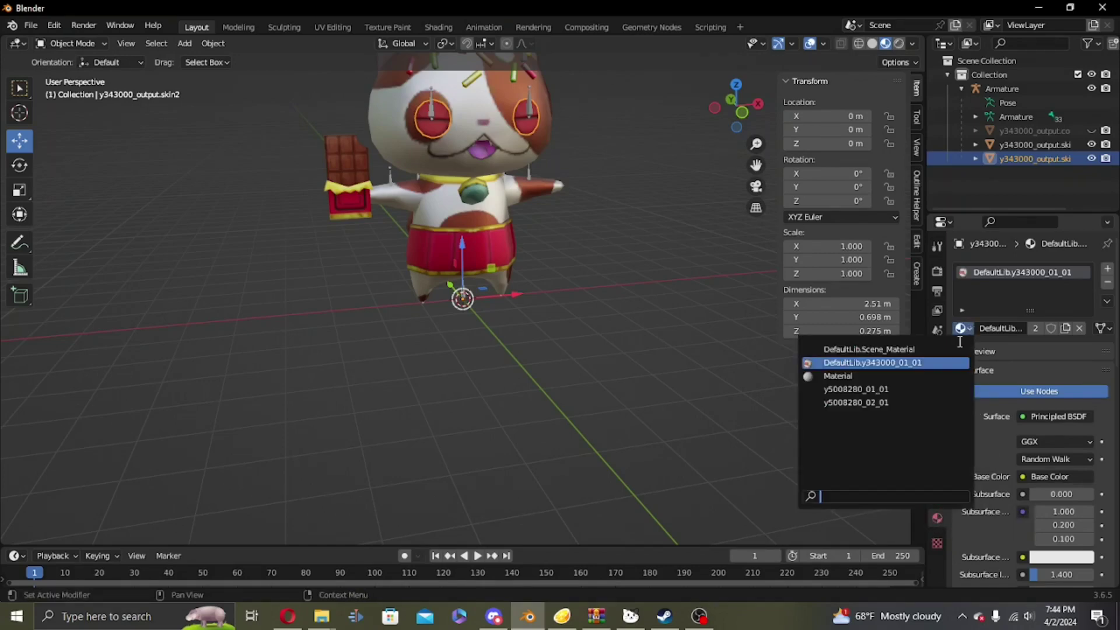
click(879, 390)
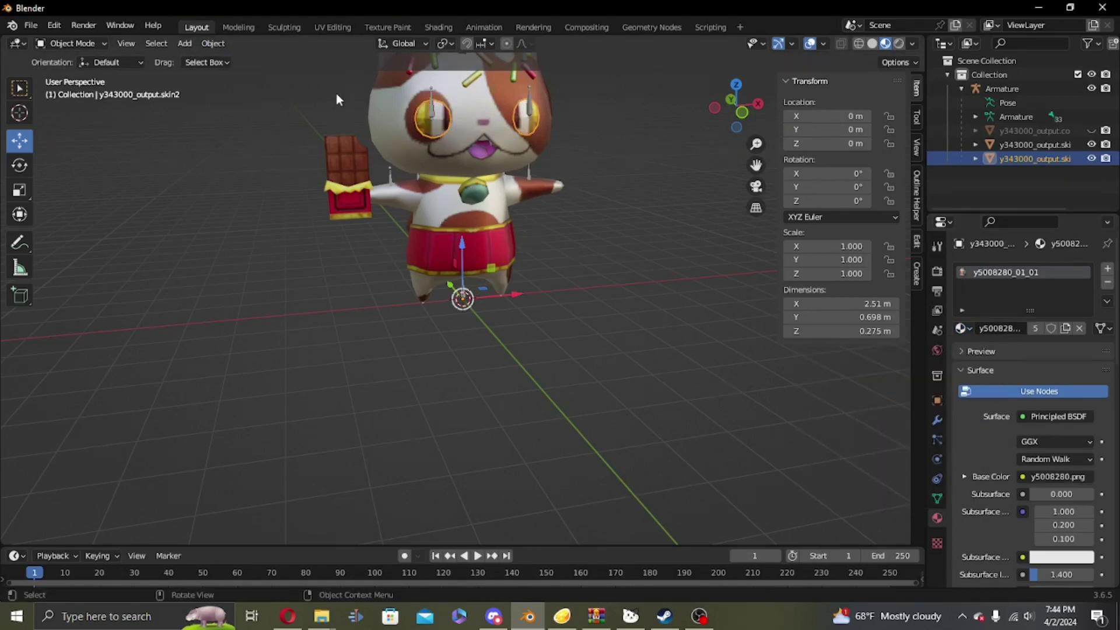
click(333, 27)
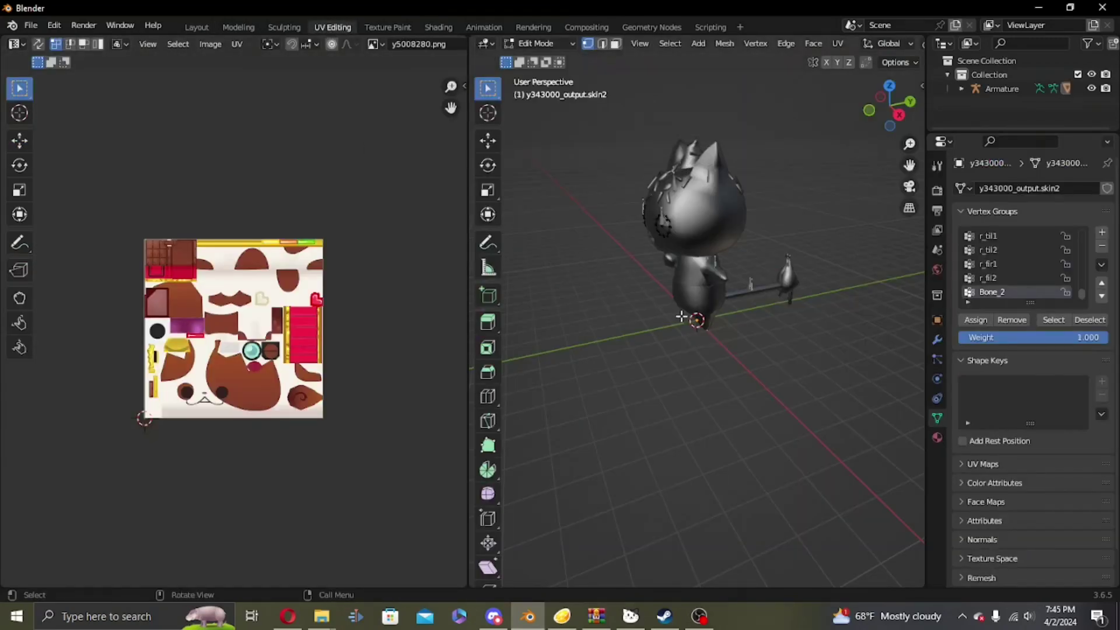
- Move the eye UV island onto the texture's dark circle and return to Layout
key(ctrl+l)
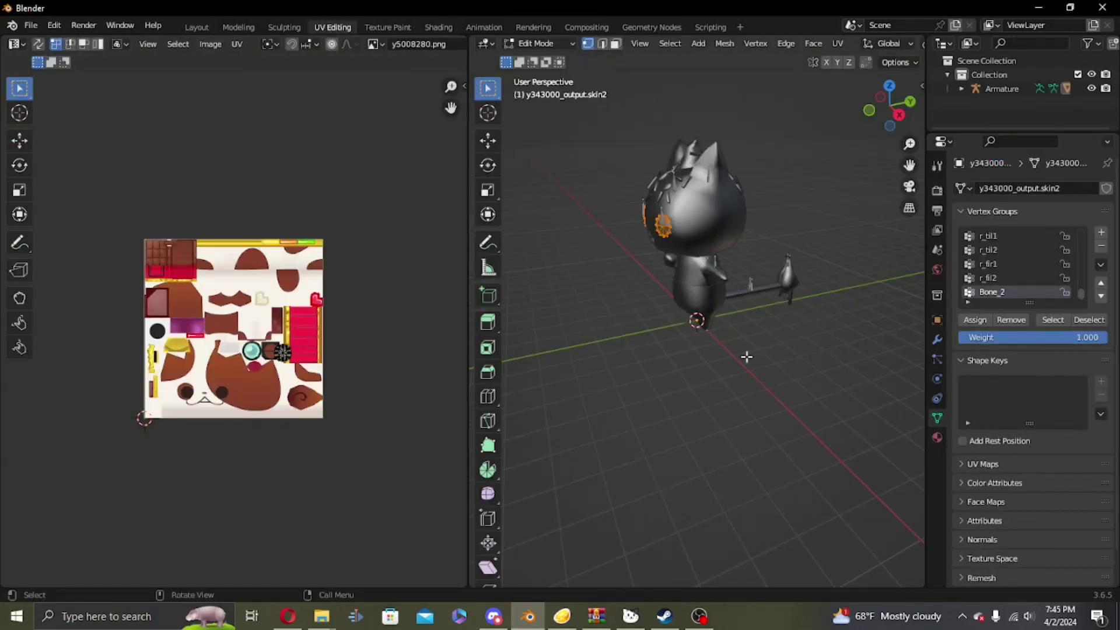
scroll(405, 369, up, 8)
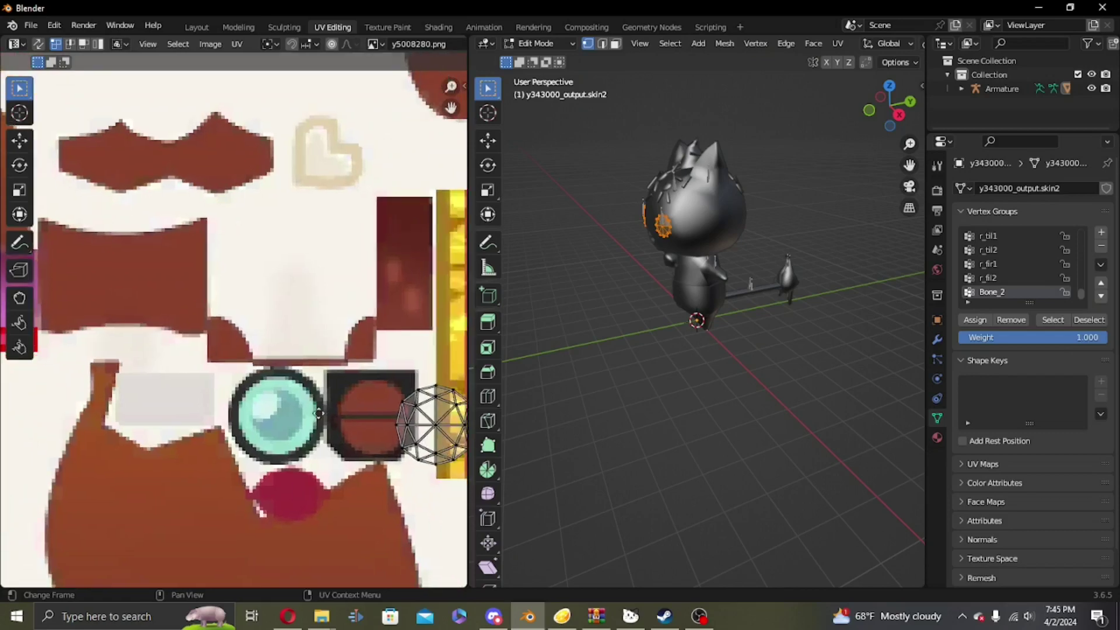
key(a)
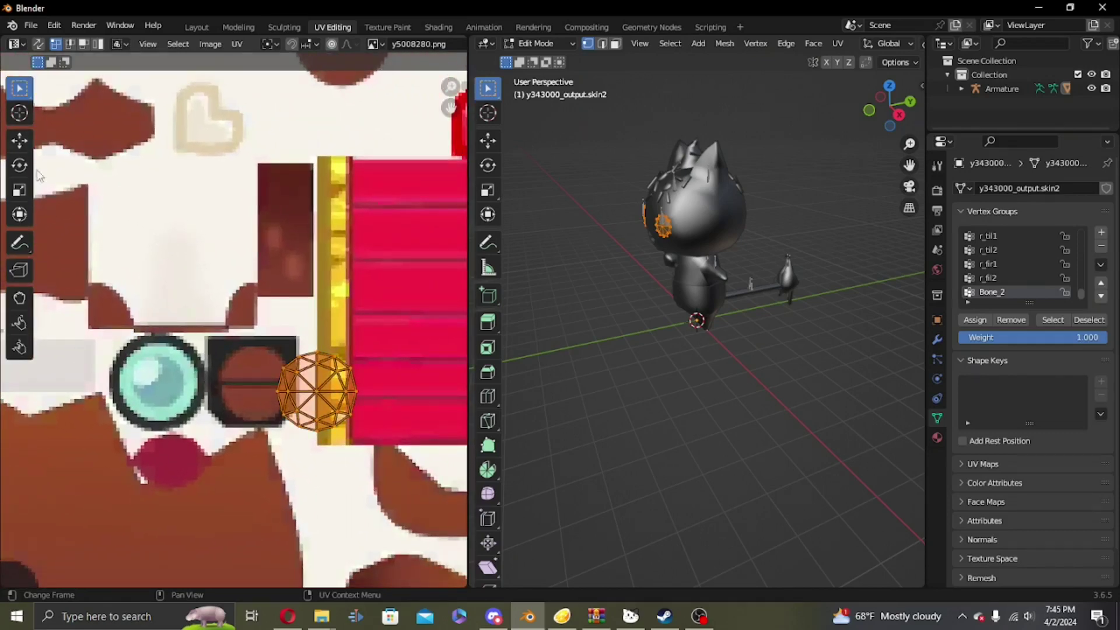
click(20, 140)
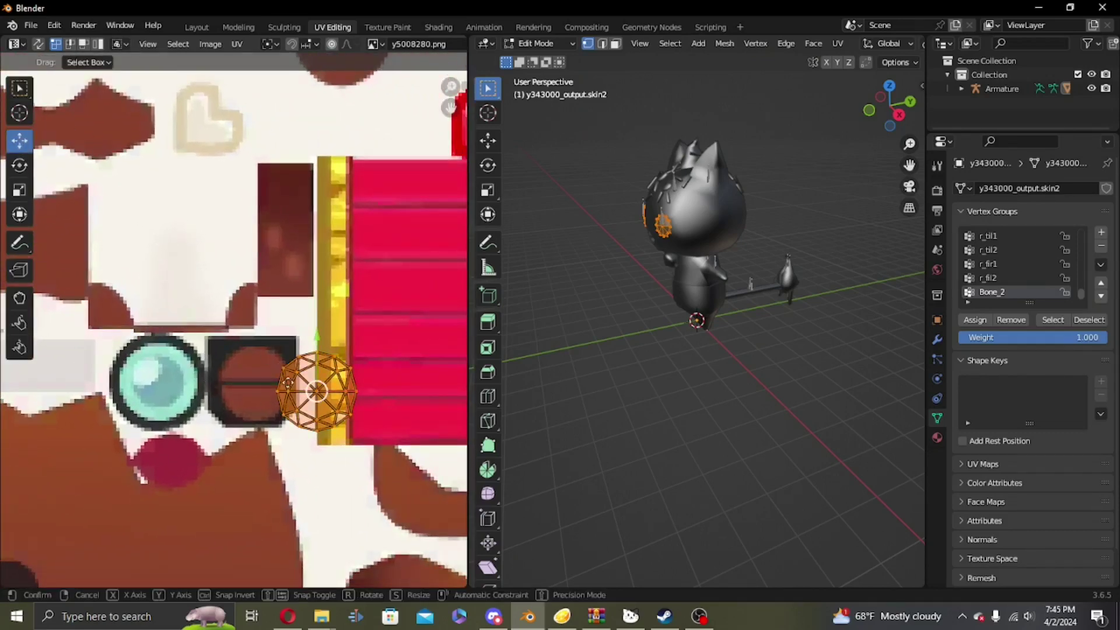
drag(315, 389, 252, 382)
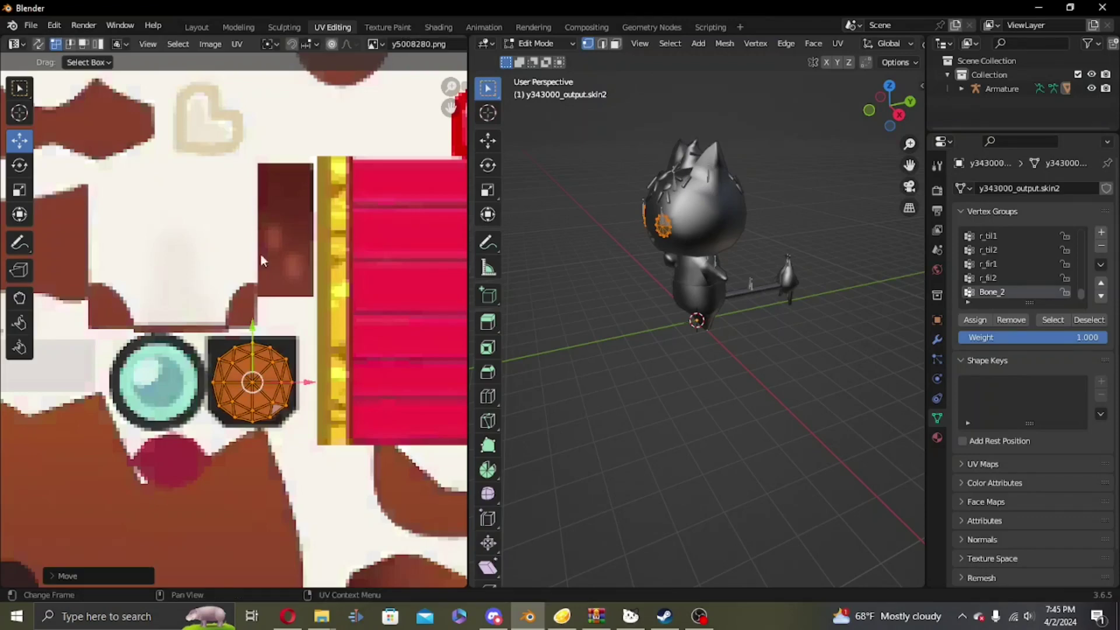
click(201, 27)
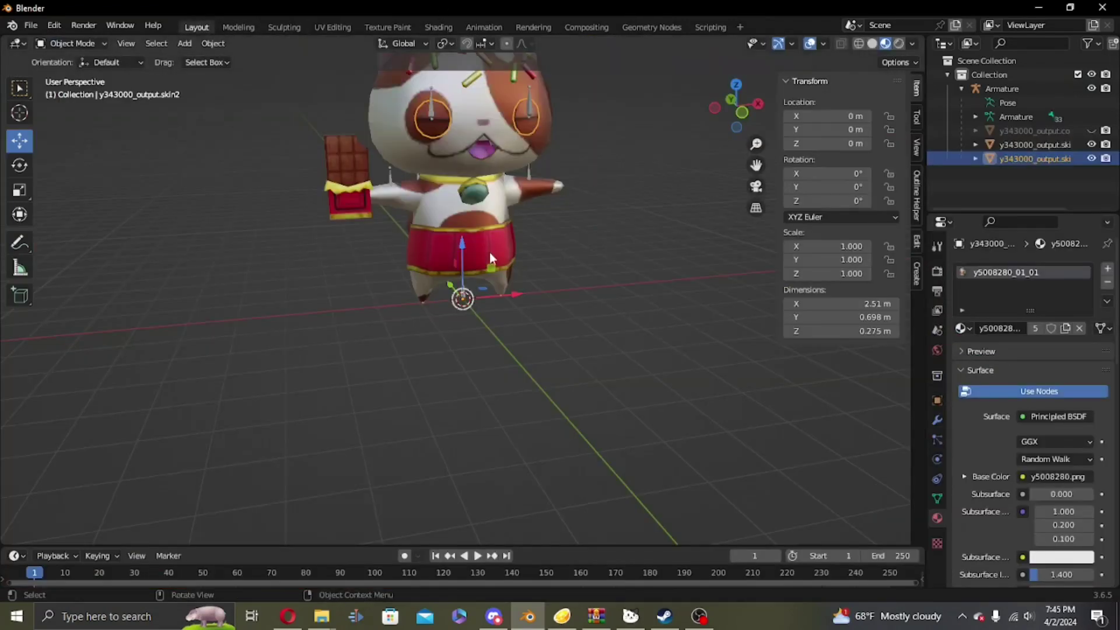
- Deselect the eye mesh and start a Level 5 Mesh (XPRM) export
click(571, 270)
mouse_move(580, 284)
middle_down()
mouse_move(594, 325)
mouse_move(564, 294)
mouse_move(578, 285)
middle_up()
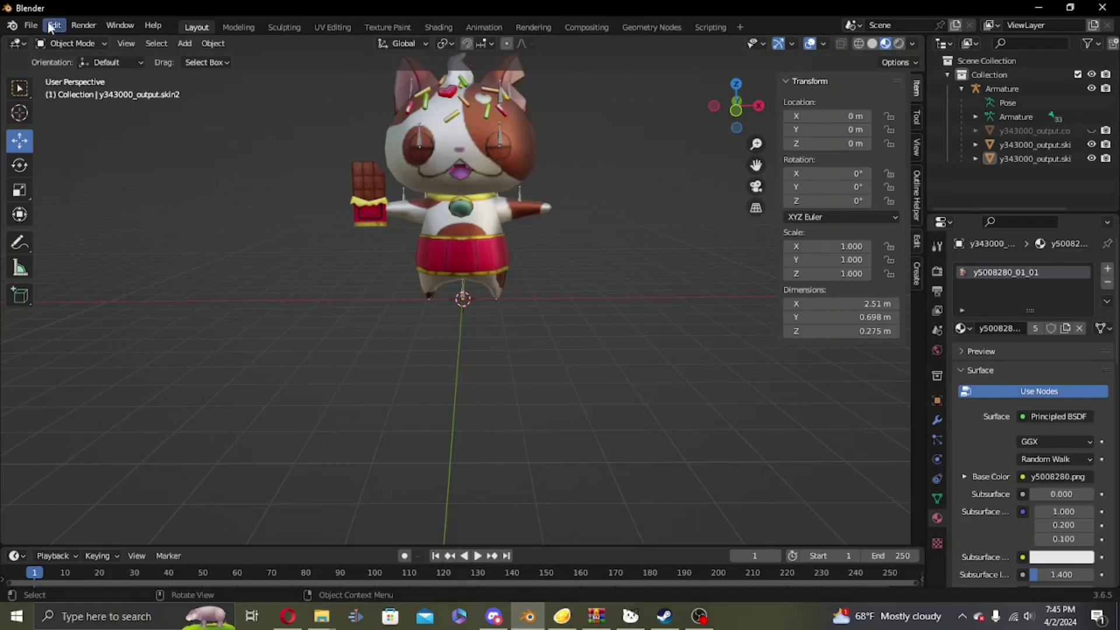
click(30, 25)
mouse_move(76, 233)
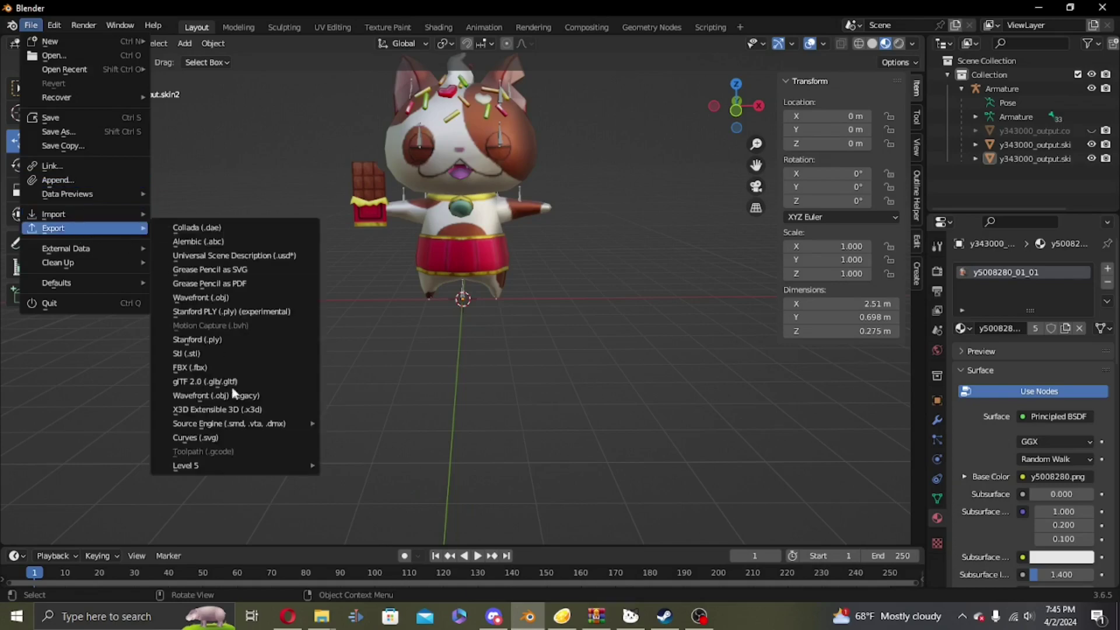
mouse_move(248, 469)
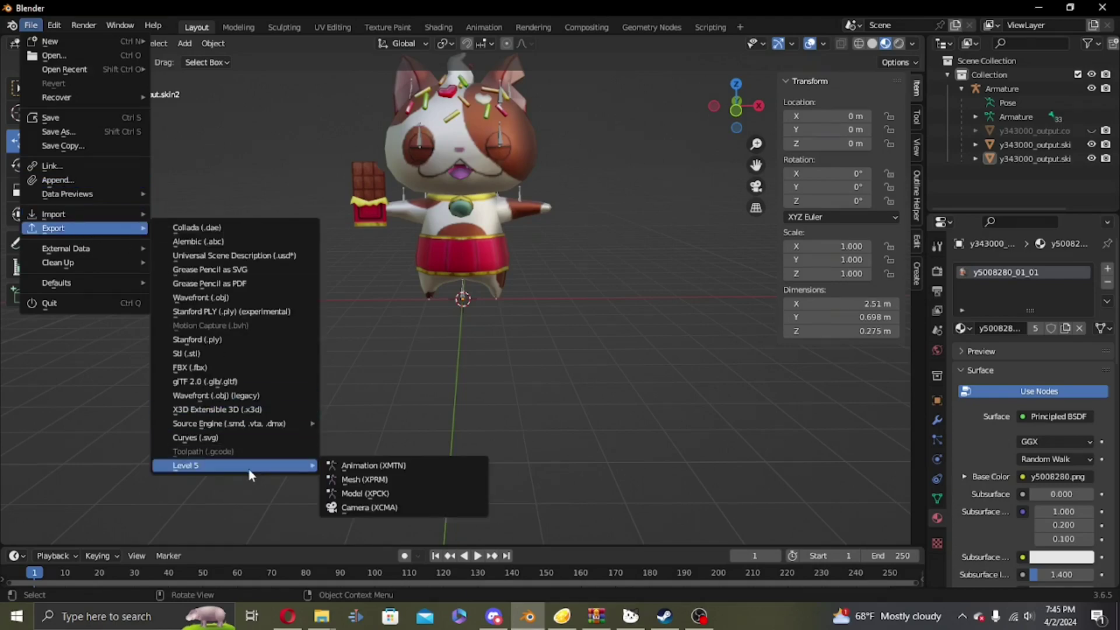
click(373, 483)
click(942, 174)
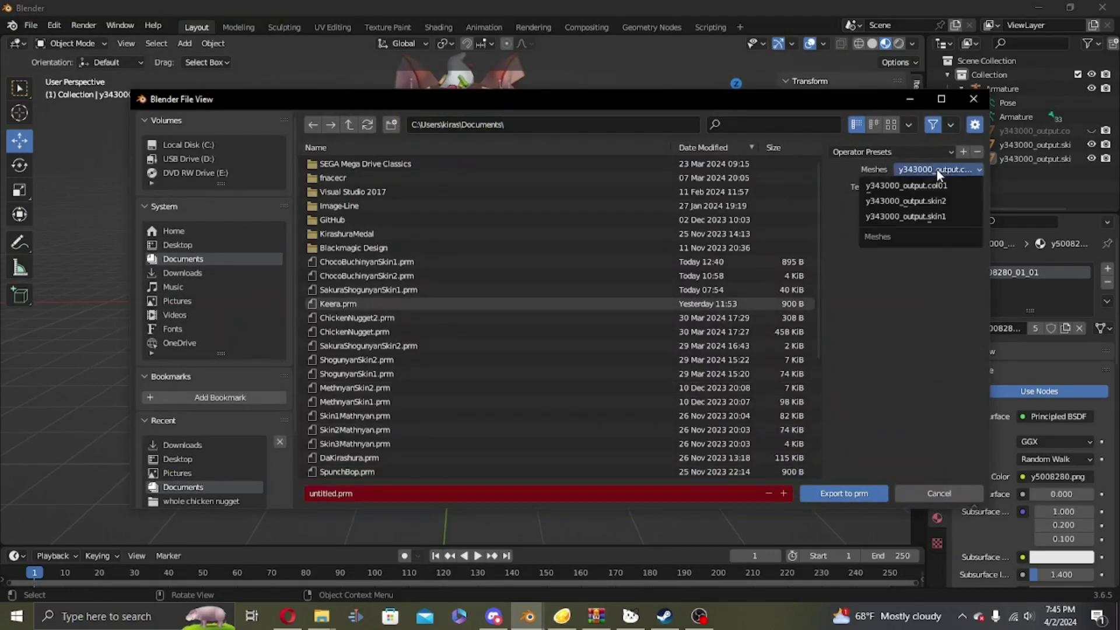
click(943, 215)
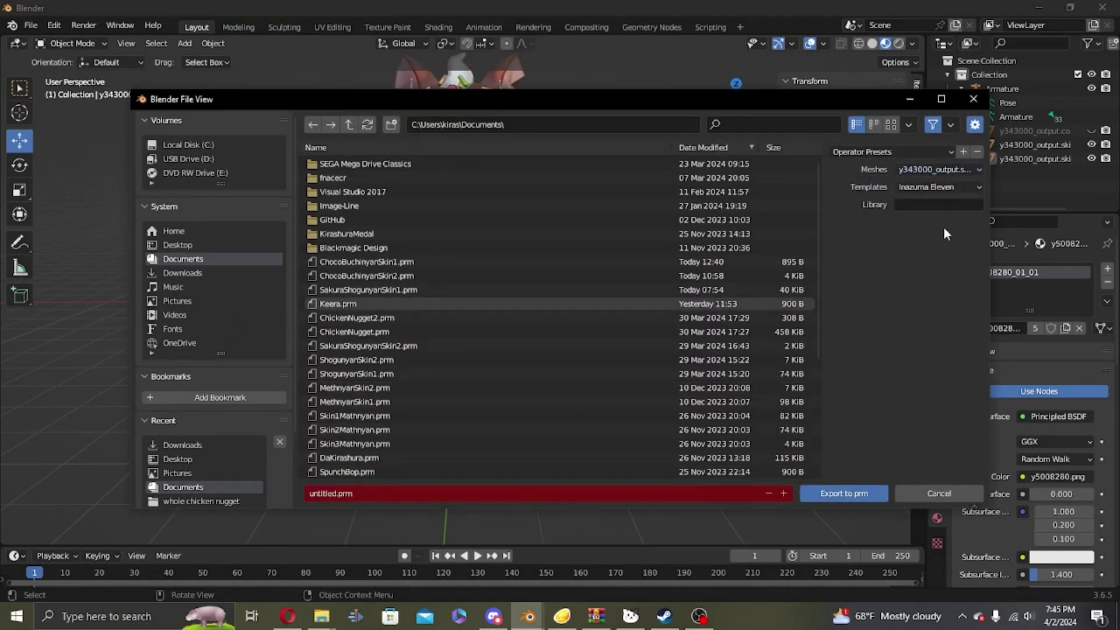
click(927, 185)
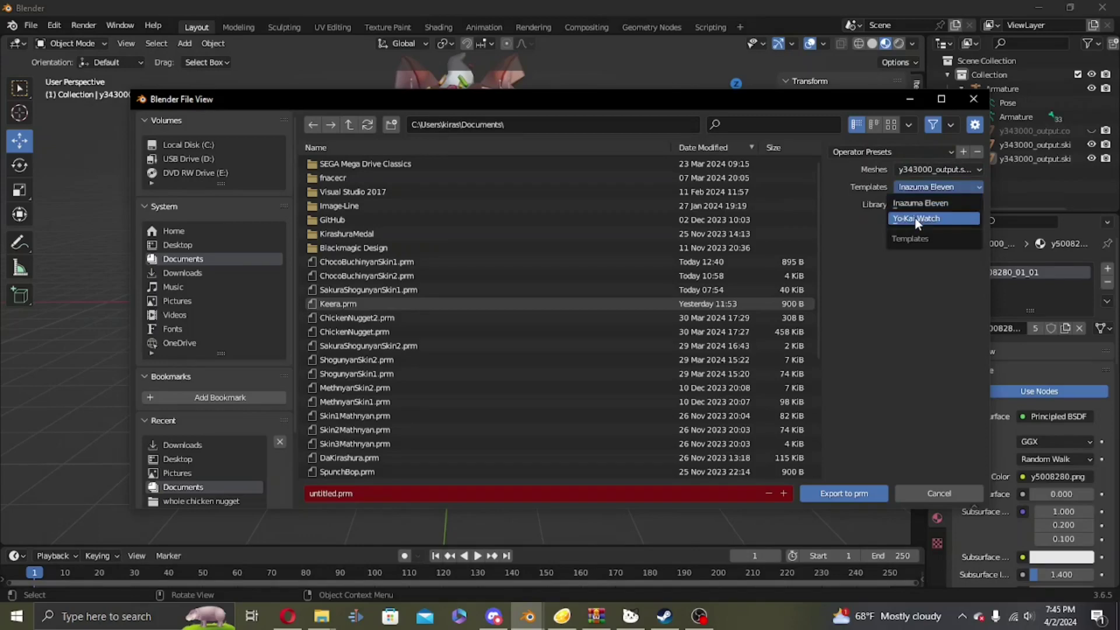
click(917, 220)
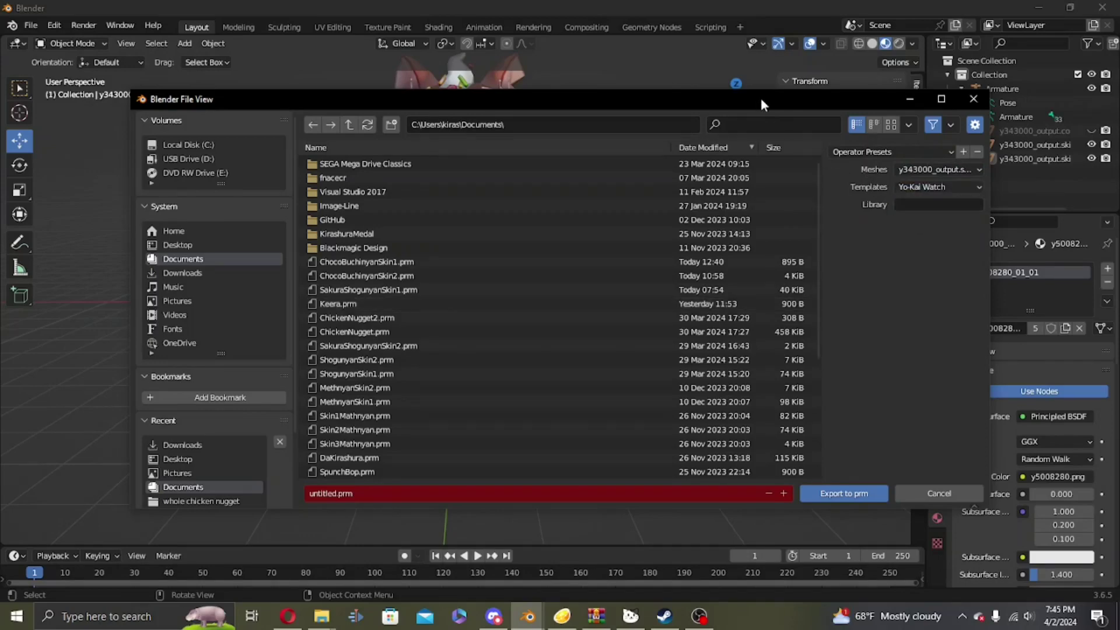
drag(760, 98, 484, 103)
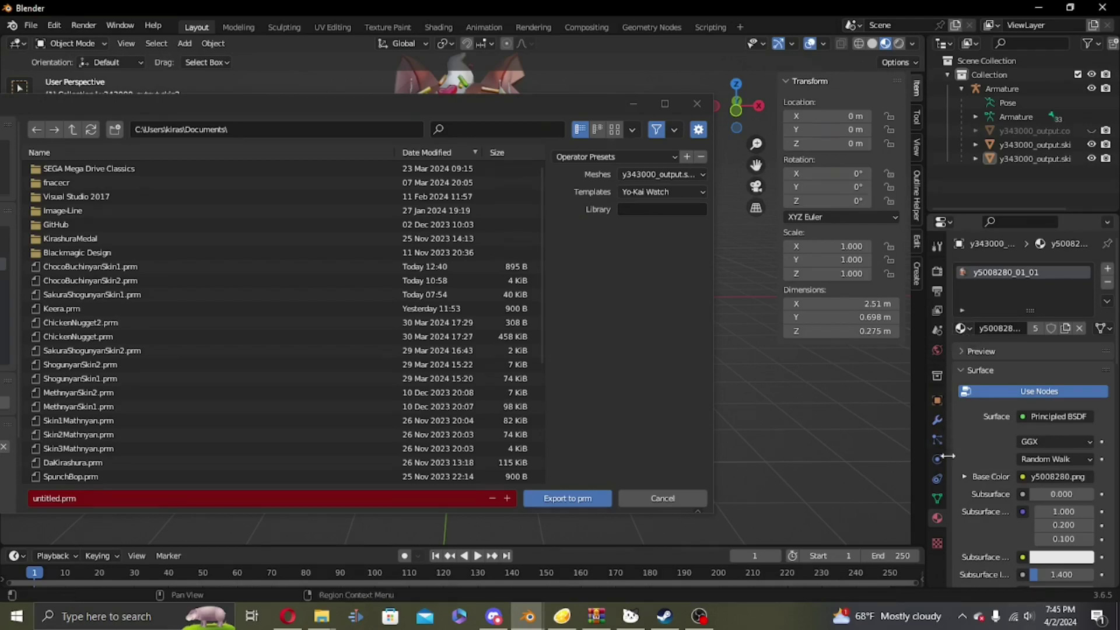
click(961, 329)
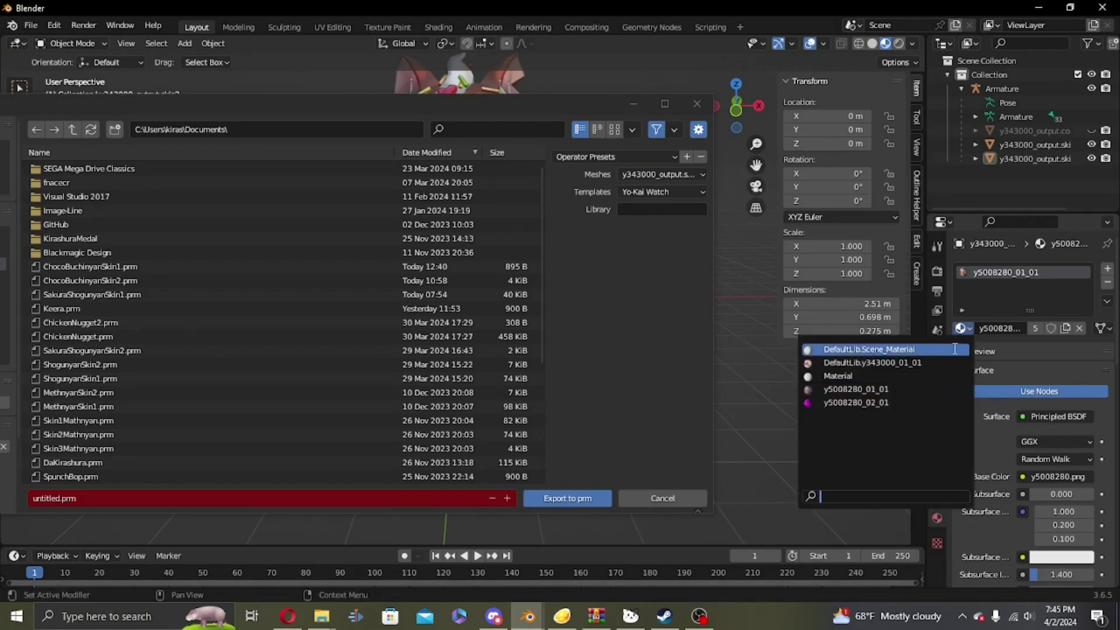
click(914, 363)
double_click(1011, 274)
key(ctrl+c)
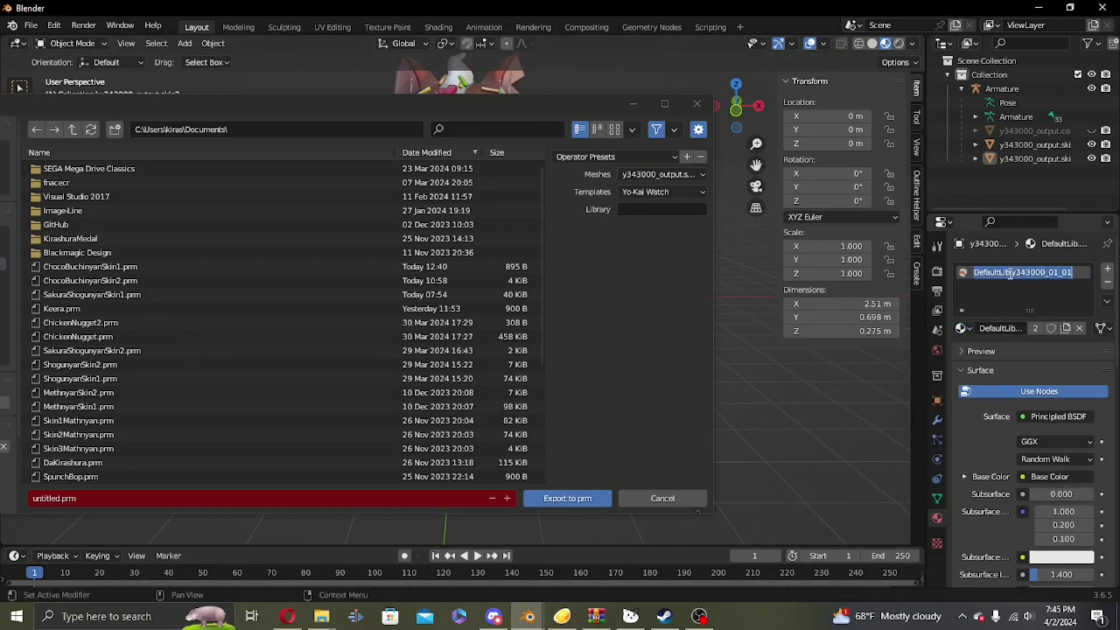
click(1014, 297)
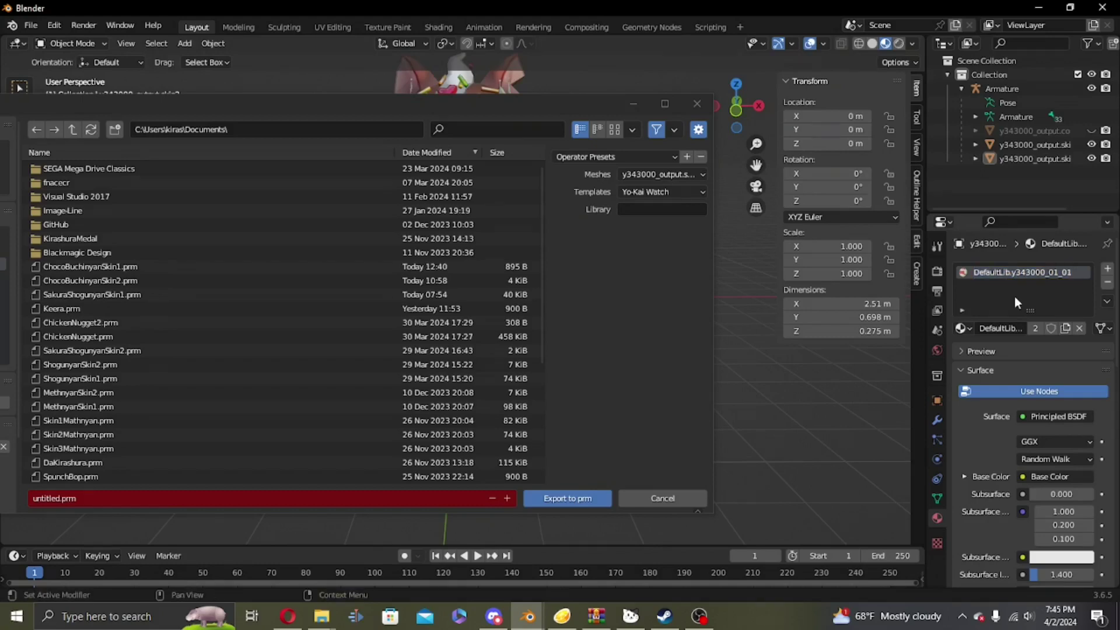
click(960, 328)
click(828, 360)
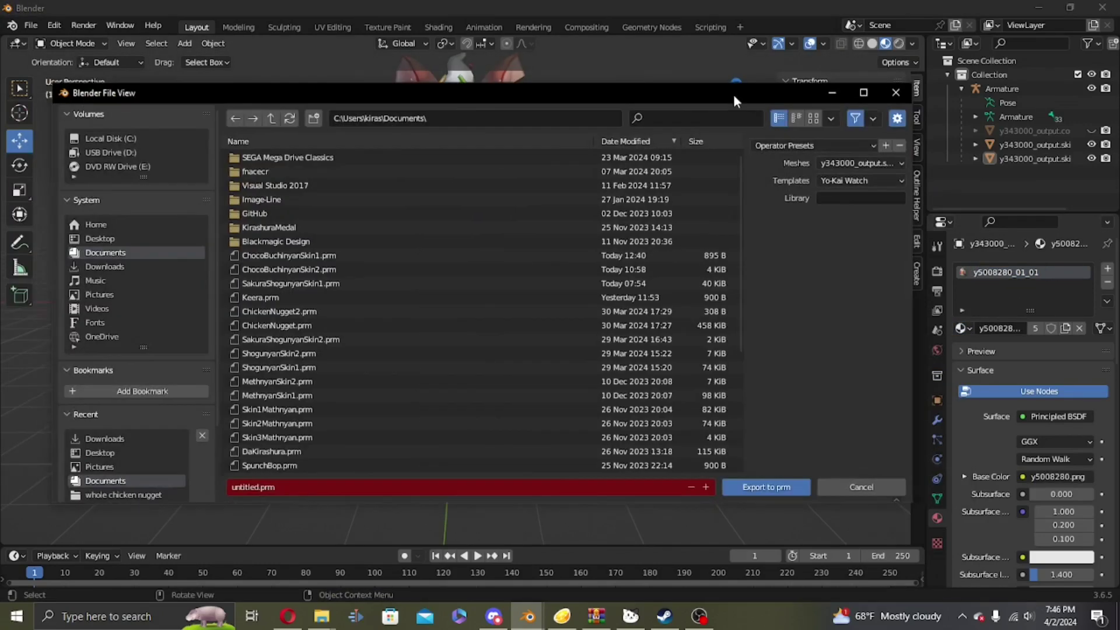
- Set the export Library to the pasted y343000 material name and target ChocoBuchinyanSkin1.prm
click(860, 197)
key(ctrl+v)
key(Return)
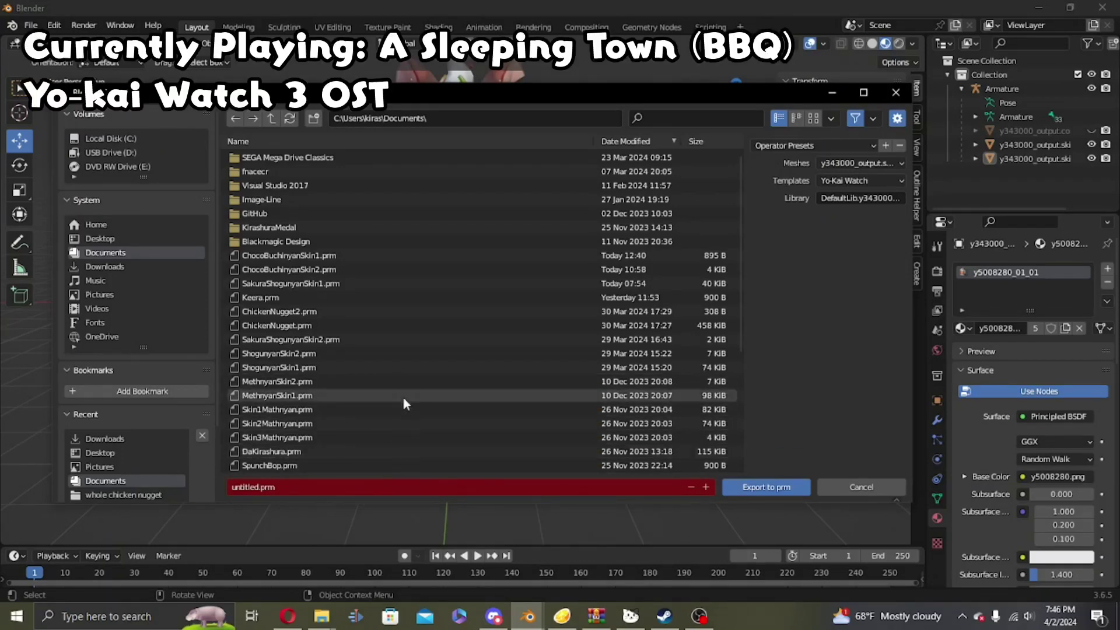
click(357, 258)
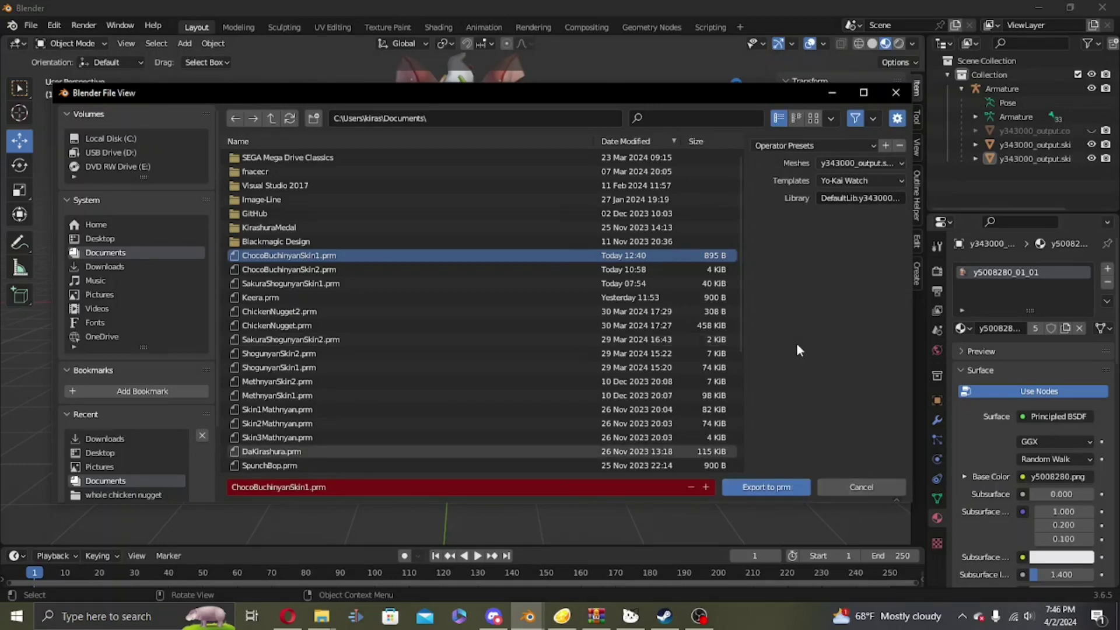
click(856, 162)
click(842, 211)
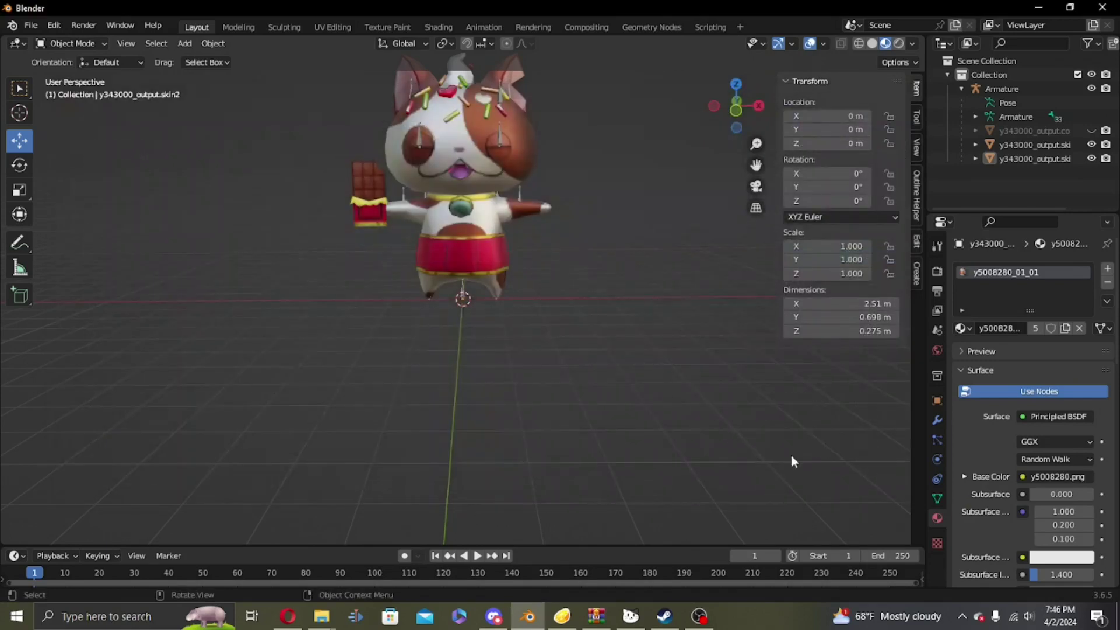
- Start another Level 5 Mesh (XPRM) export
middle_drag(511, 298, 556, 321)
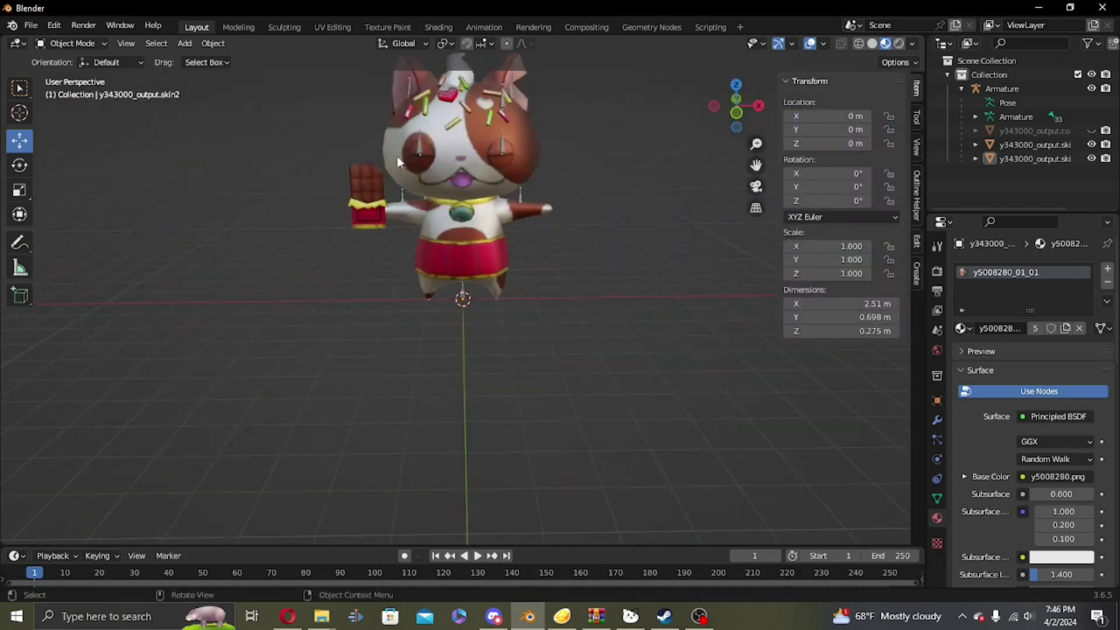
click(31, 26)
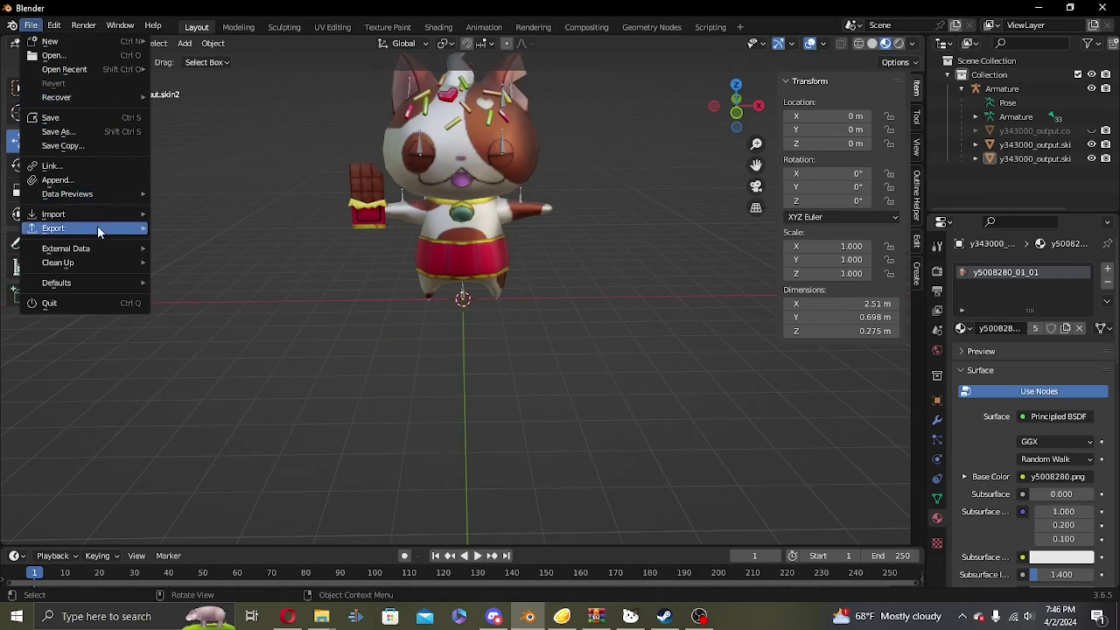
mouse_move(97, 227)
mouse_move(214, 465)
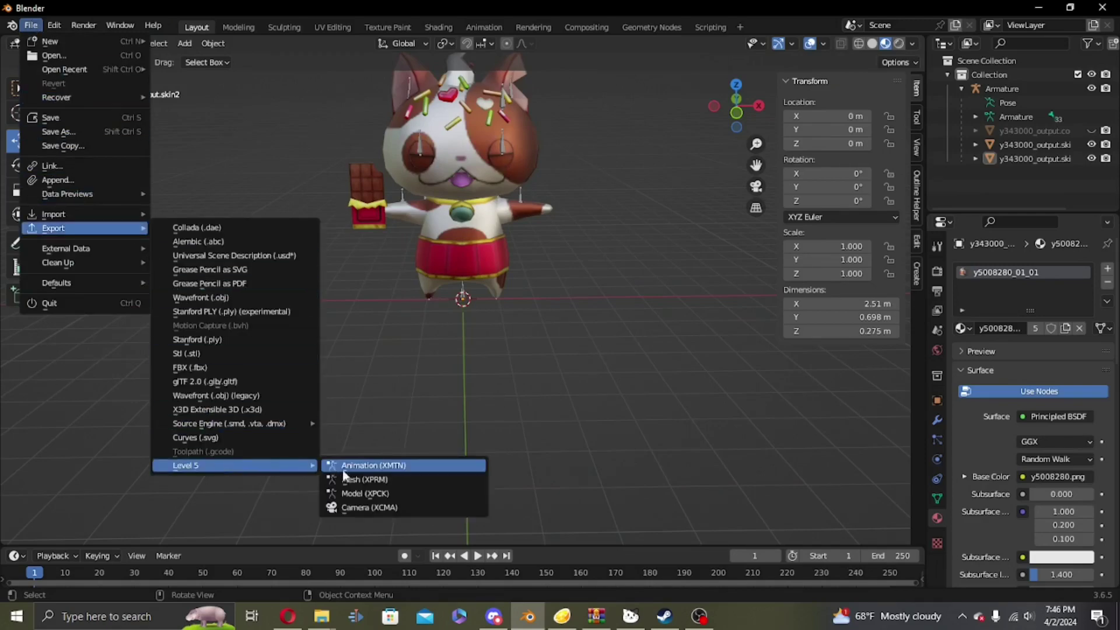
click(356, 485)
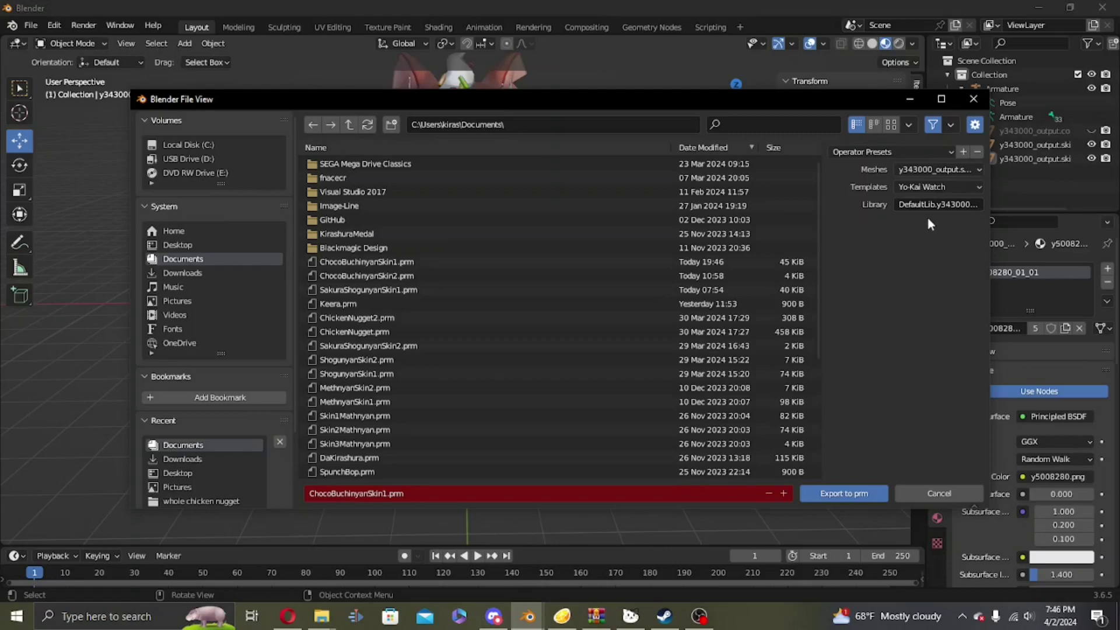
- Pick the mesh in Meshes and export it to ChocoBuchinyanSkin2.prm
click(926, 169)
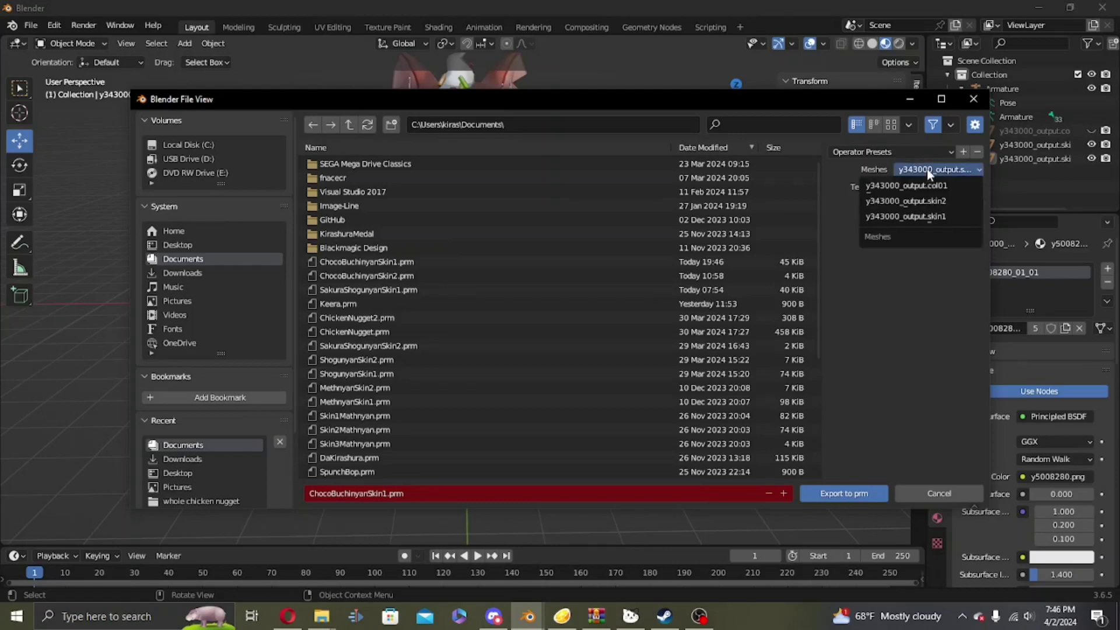
click(923, 205)
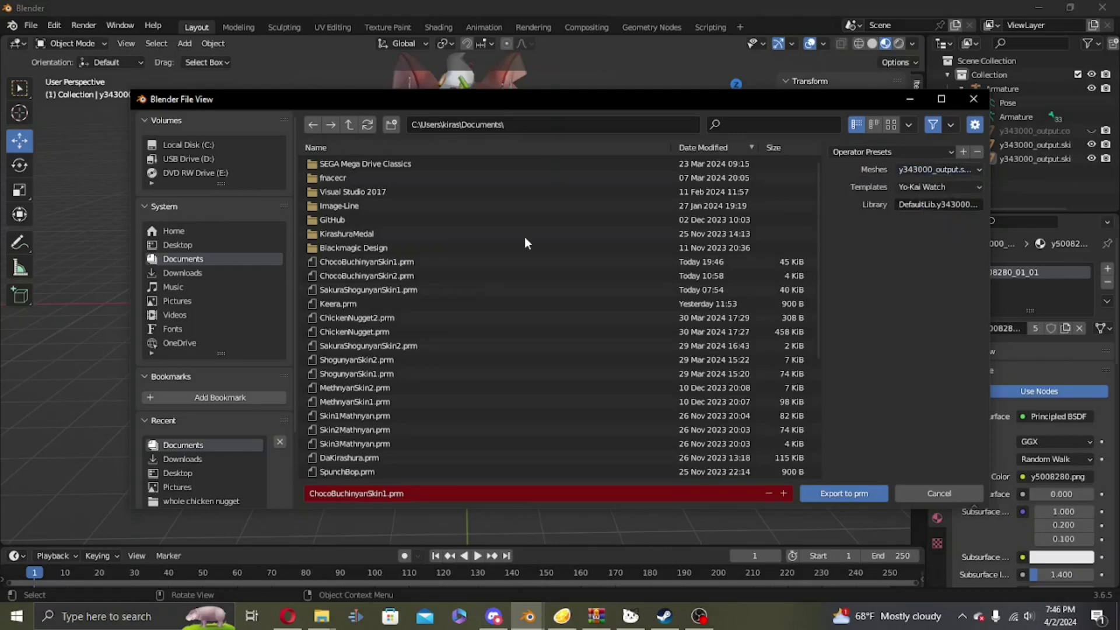
click(407, 276)
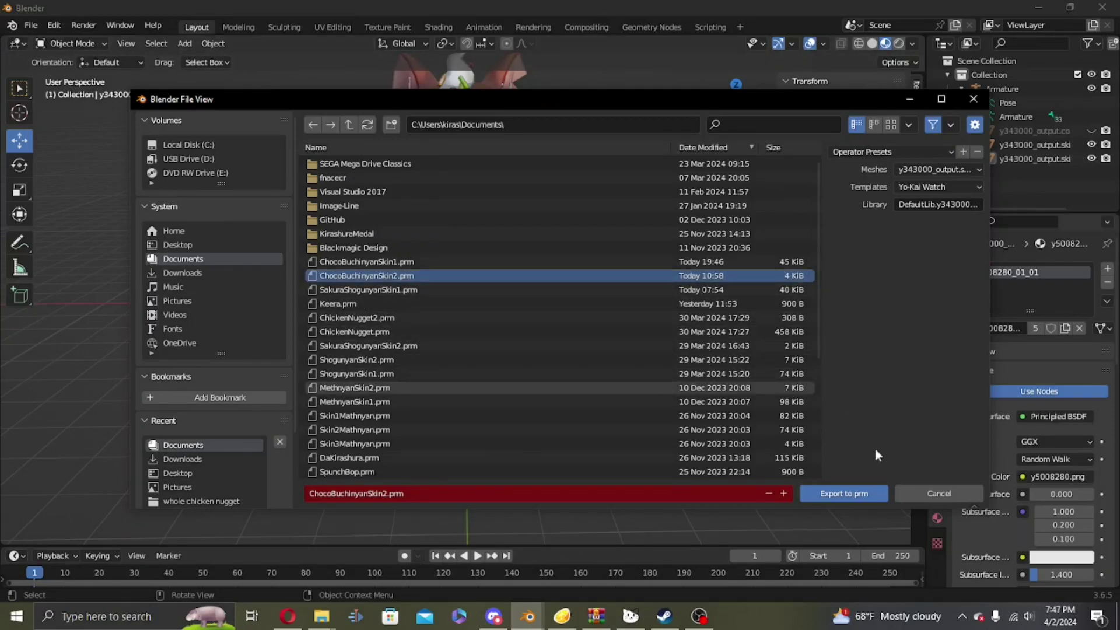
click(863, 489)
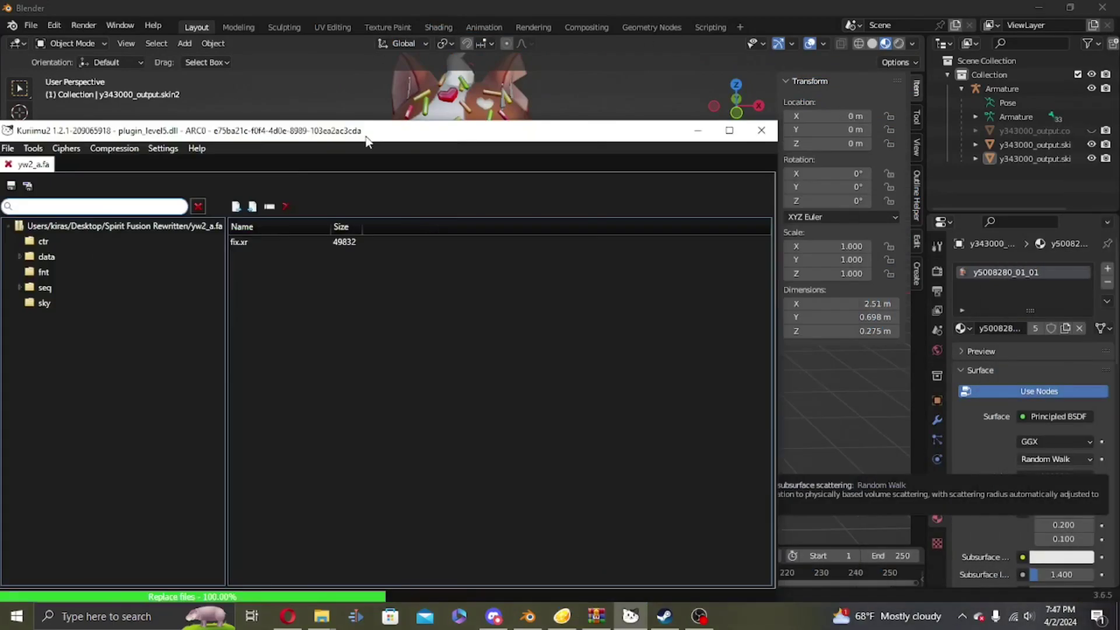
- Open the data > character > y343000 folder in yw2_a.fa and select y343000_p00.xc
drag(367, 142, 495, 86)
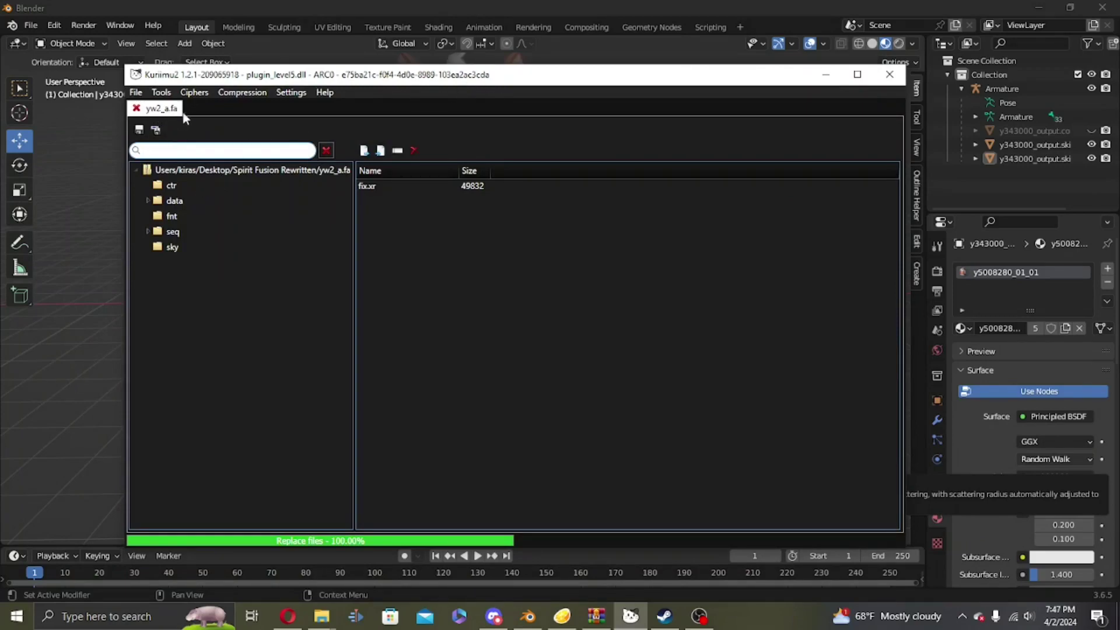
click(147, 201)
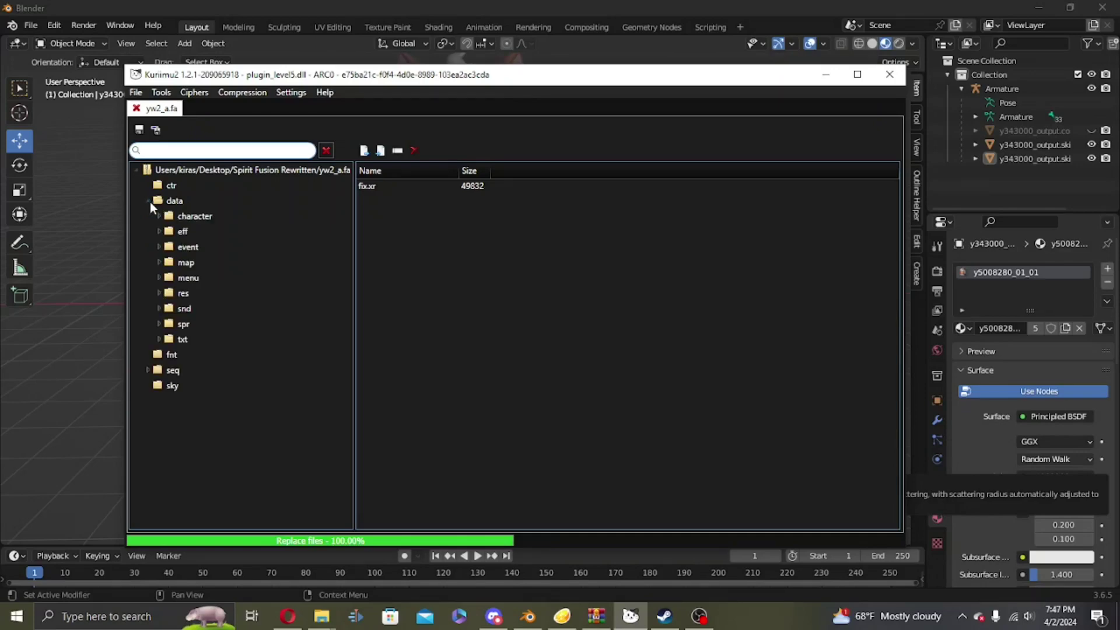
click(160, 216)
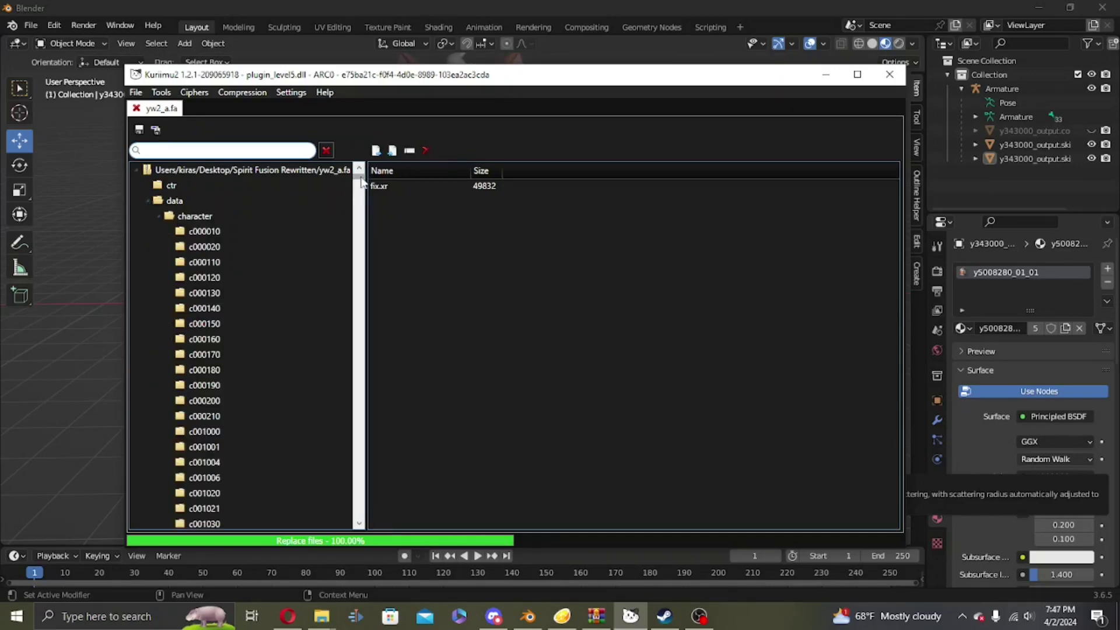
drag(357, 464, 353, 496)
scroll(228, 289, up, 7)
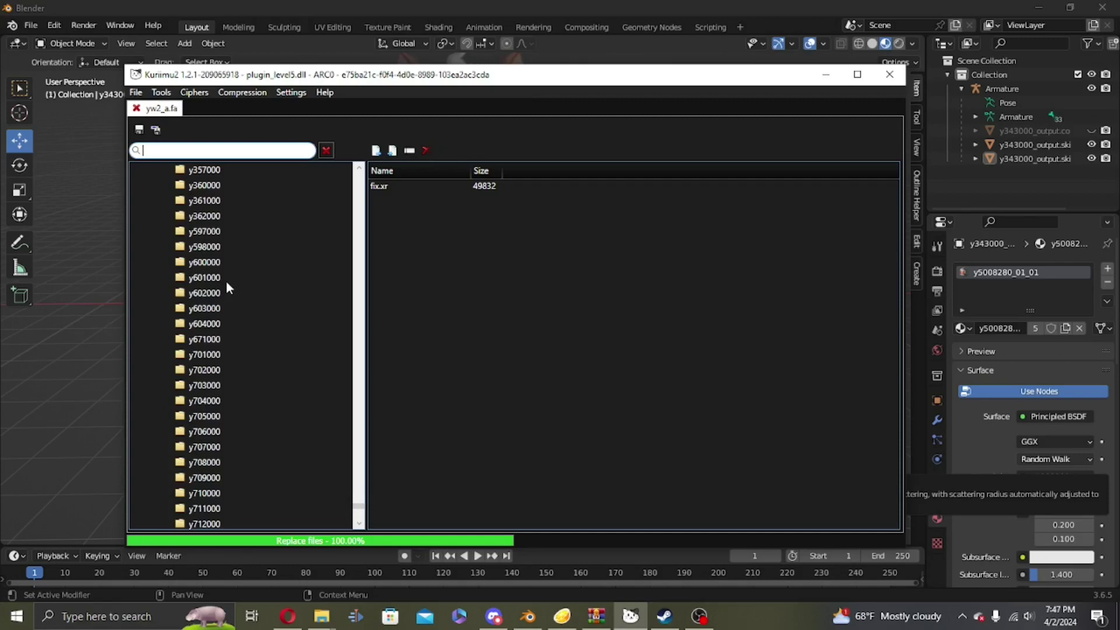
scroll(239, 210, up, 2)
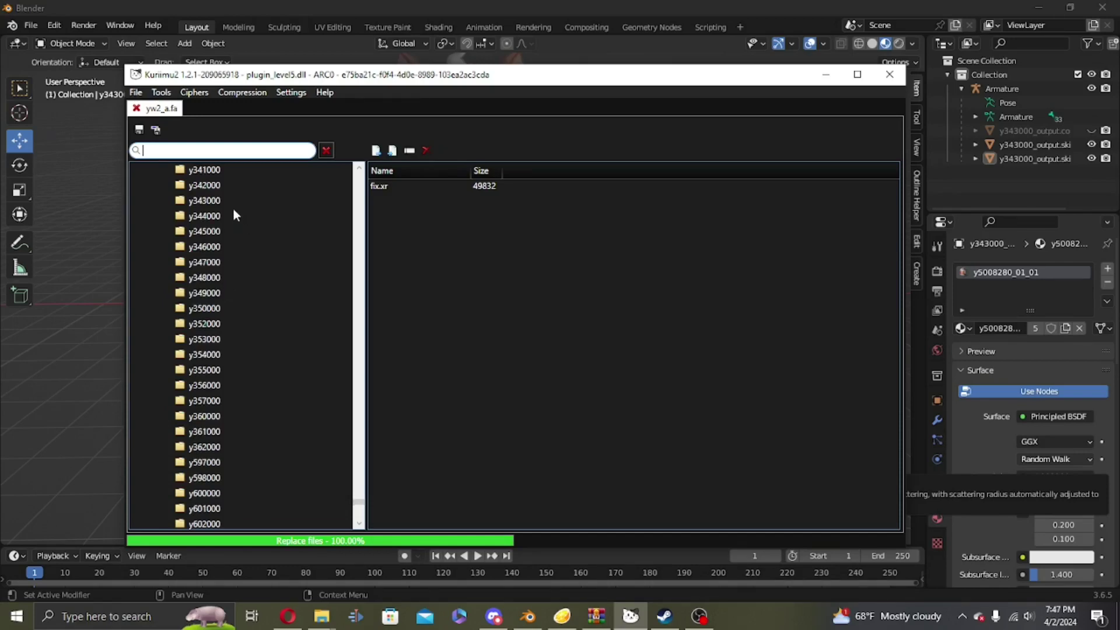
click(214, 205)
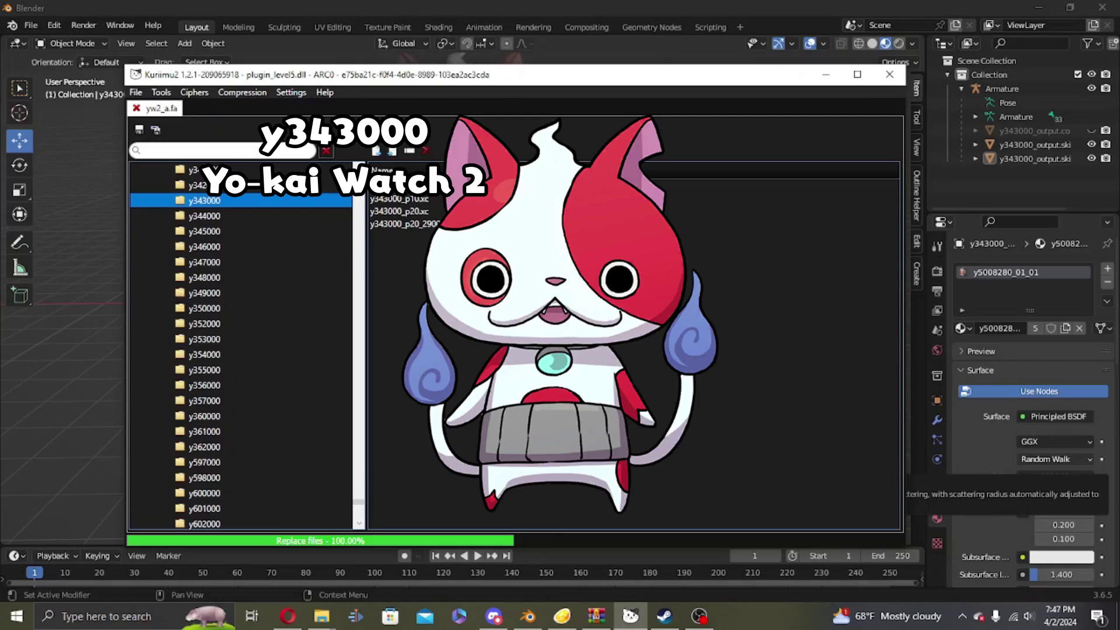
click(425, 186)
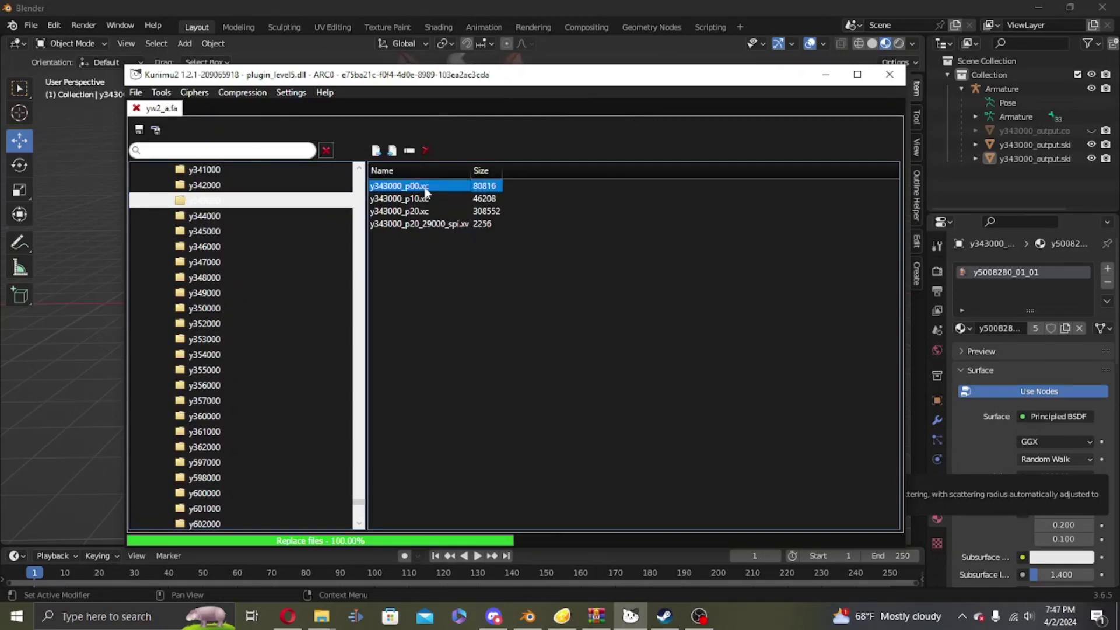
- Open y343000_p00.xc and replace 002.prm with an exported mesh
double_click(425, 187)
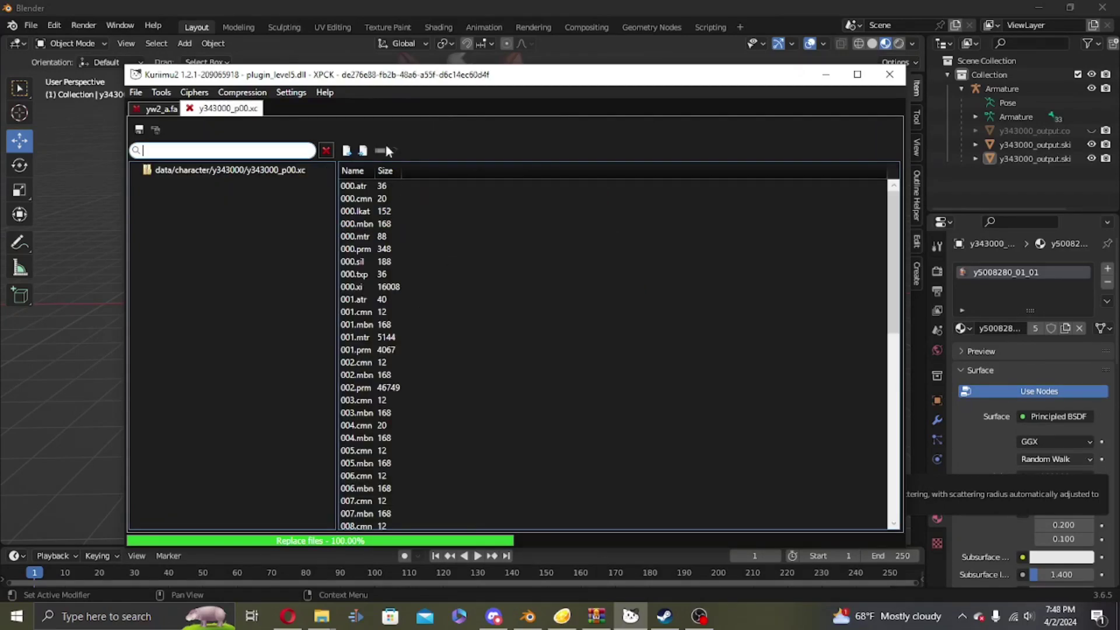
click(370, 387)
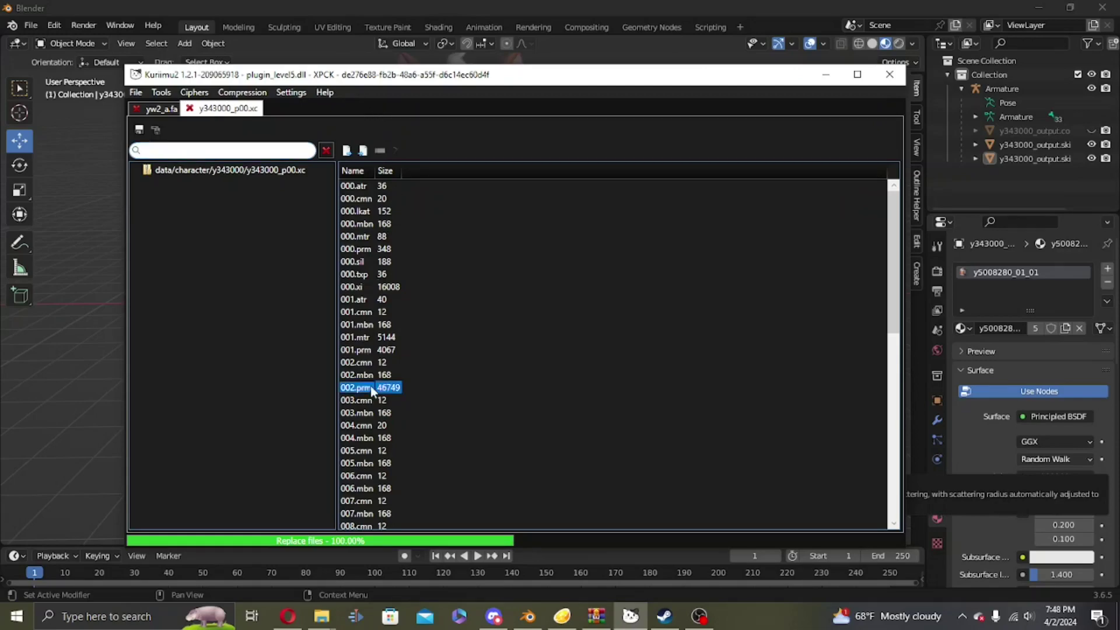
click(363, 151)
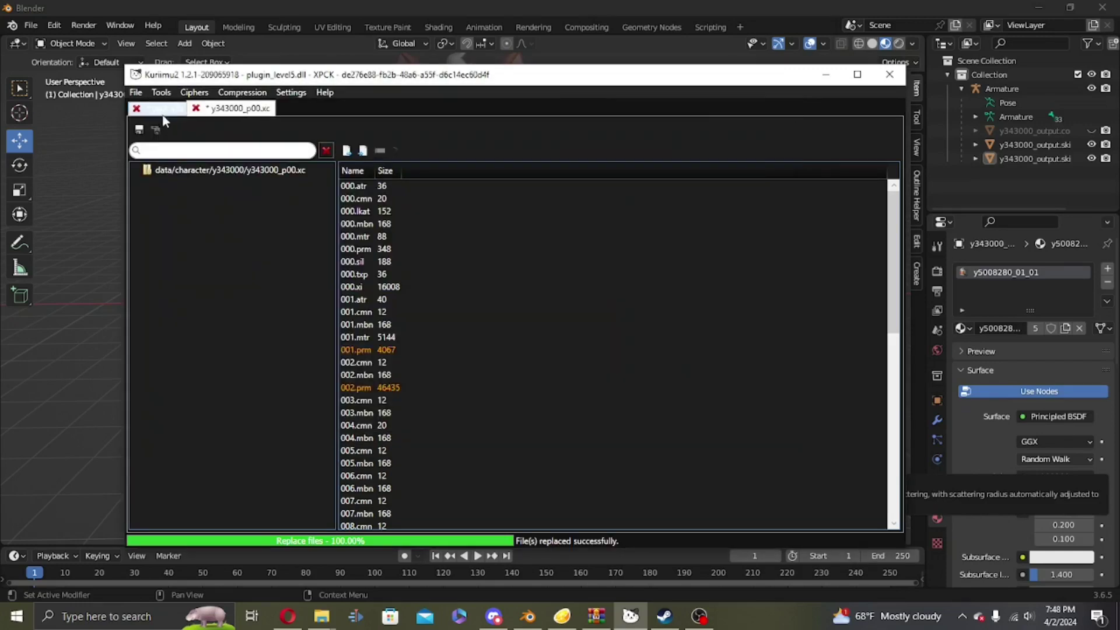
- View the 000.xi texture, cancel a PNG import, and return to the yw2_a.fa file list
click(369, 287)
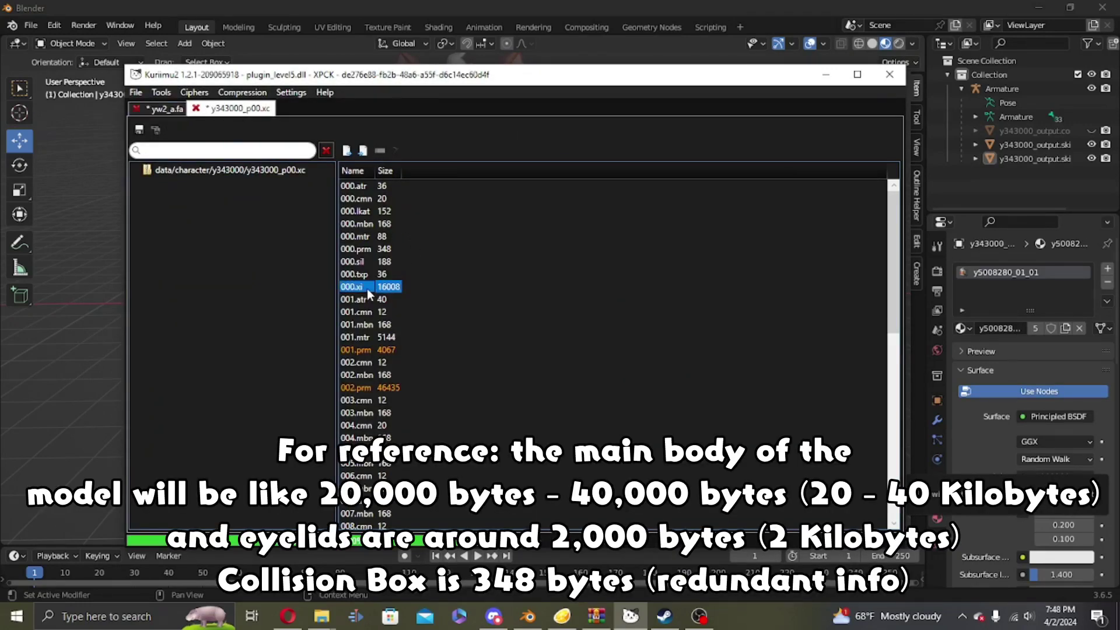
double_click(366, 287)
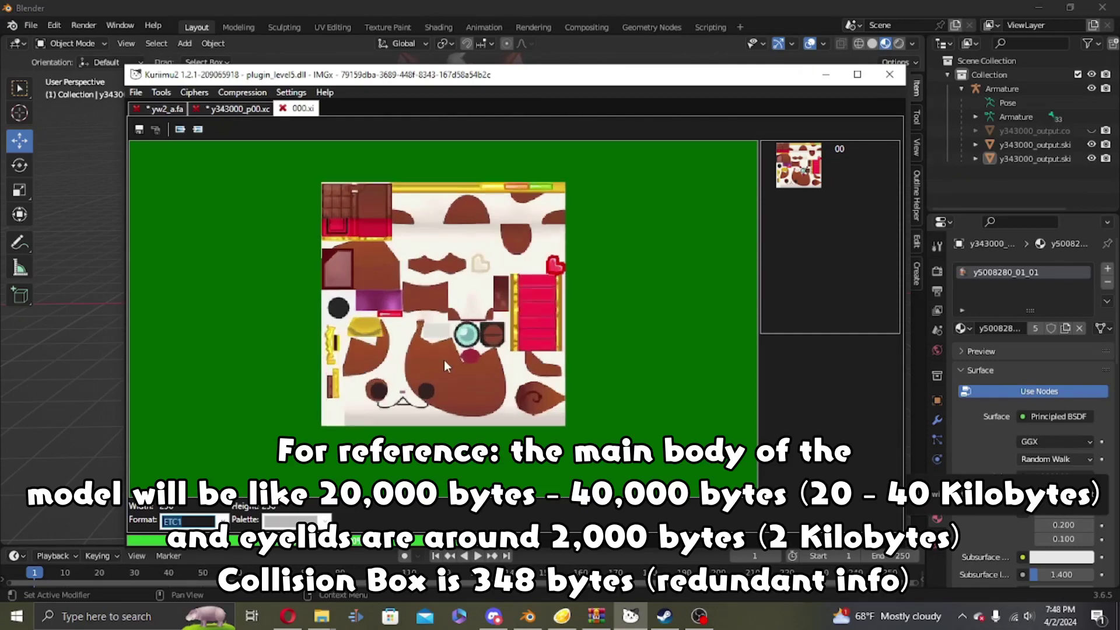
scroll(443, 360, up, 1)
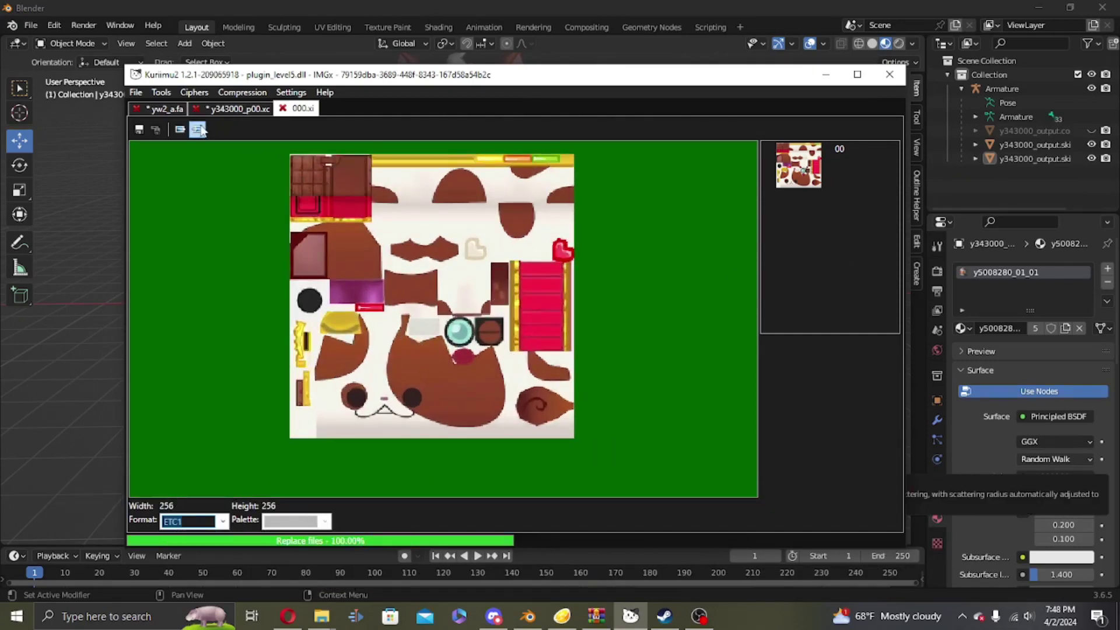
click(198, 129)
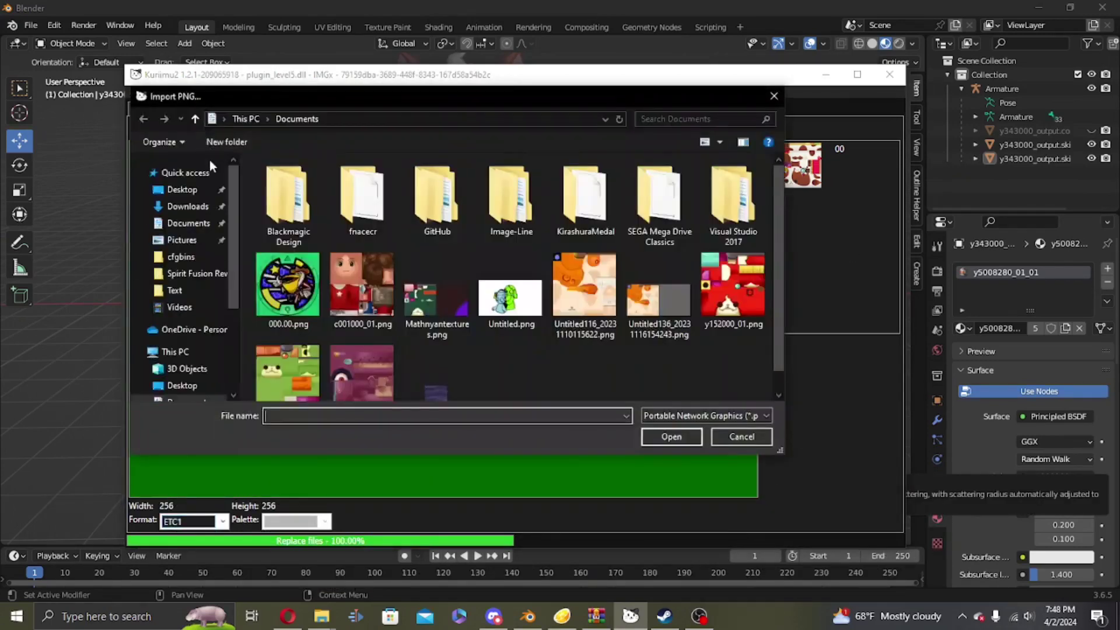
click(752, 436)
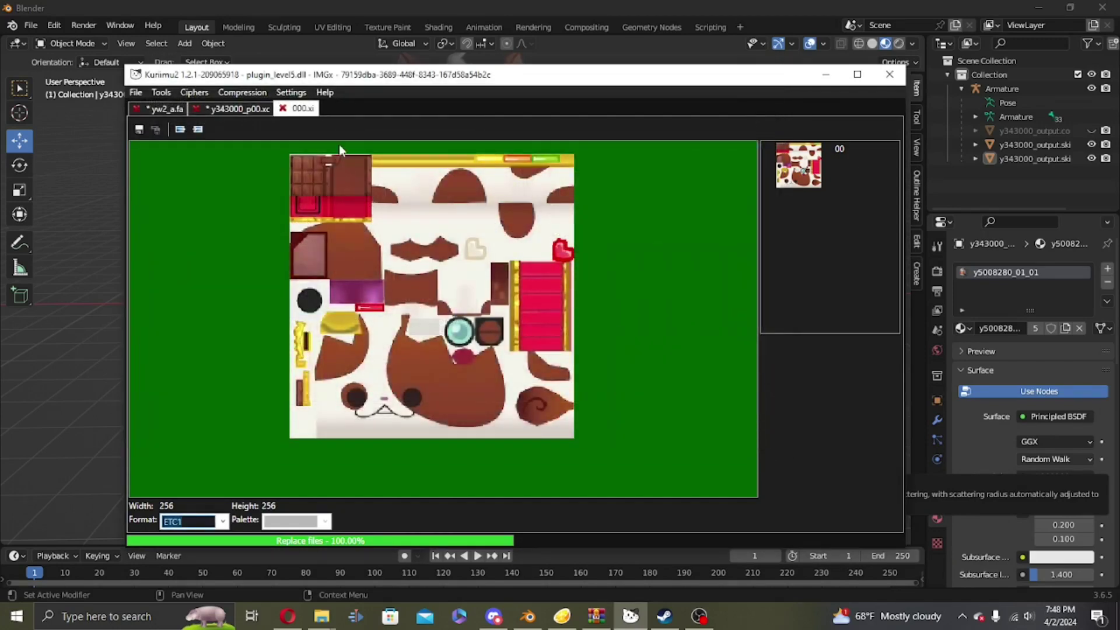
click(282, 109)
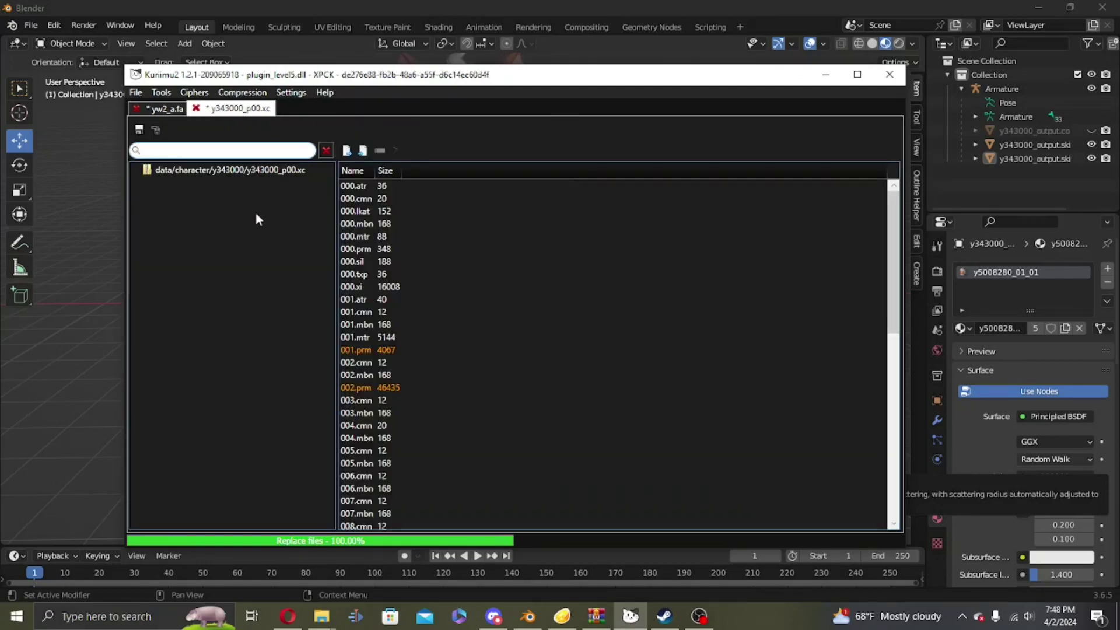
click(163, 110)
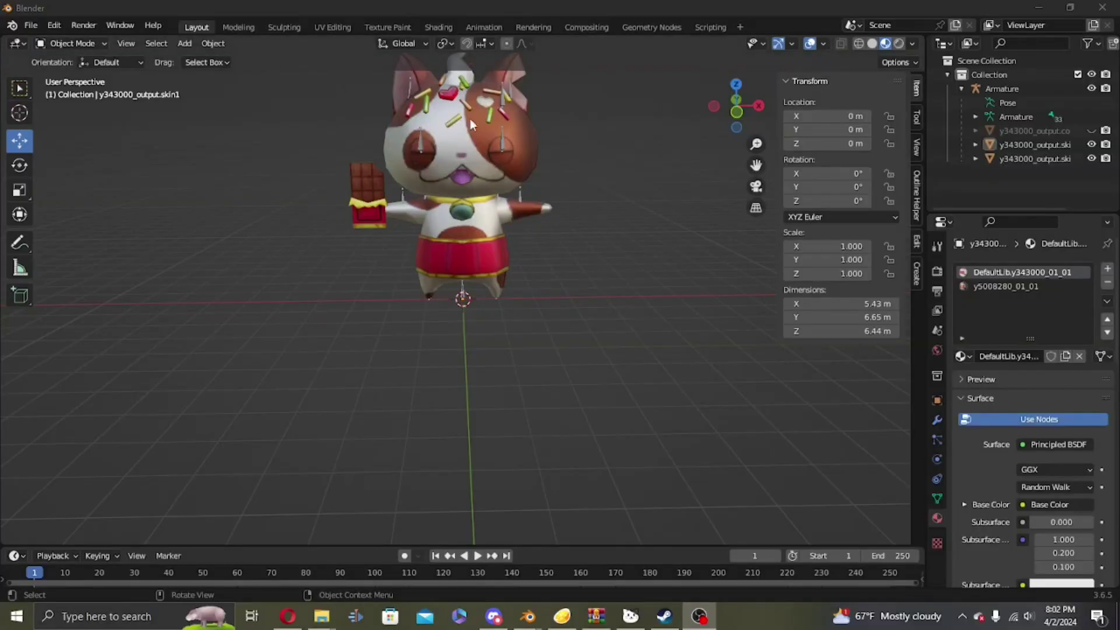
- Orbit around the textured cat, select its armature to check it, then deselect
middle_drag(593, 121, 564, 168)
scroll(563, 210, up, 4)
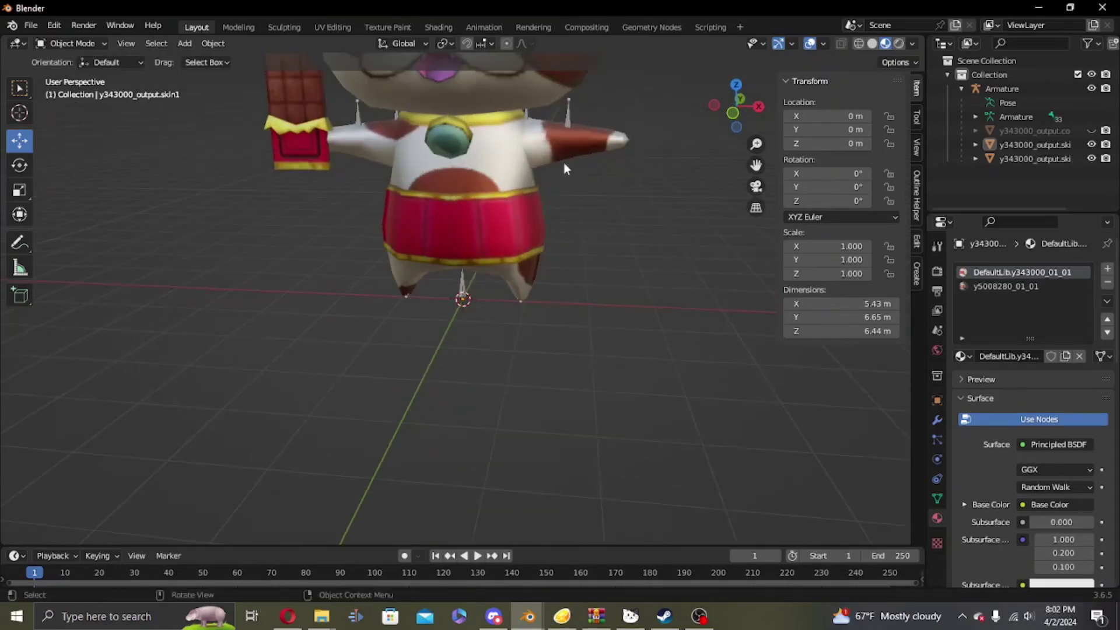
click(568, 121)
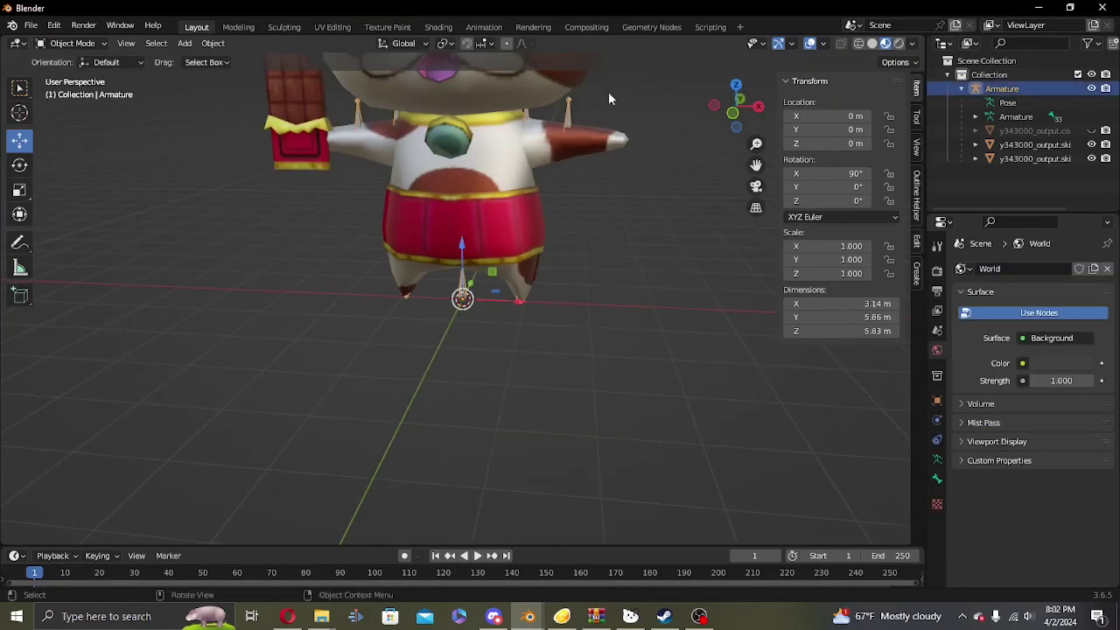
middle_drag(605, 202, 748, 349)
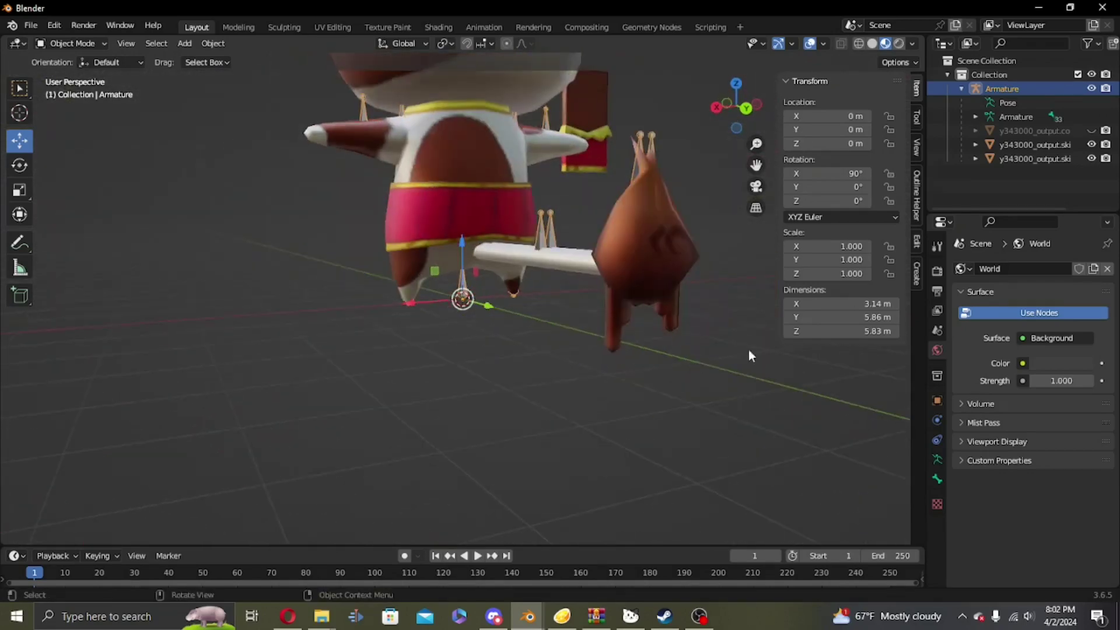
click(628, 328)
middle_drag(533, 398, 602, 268)
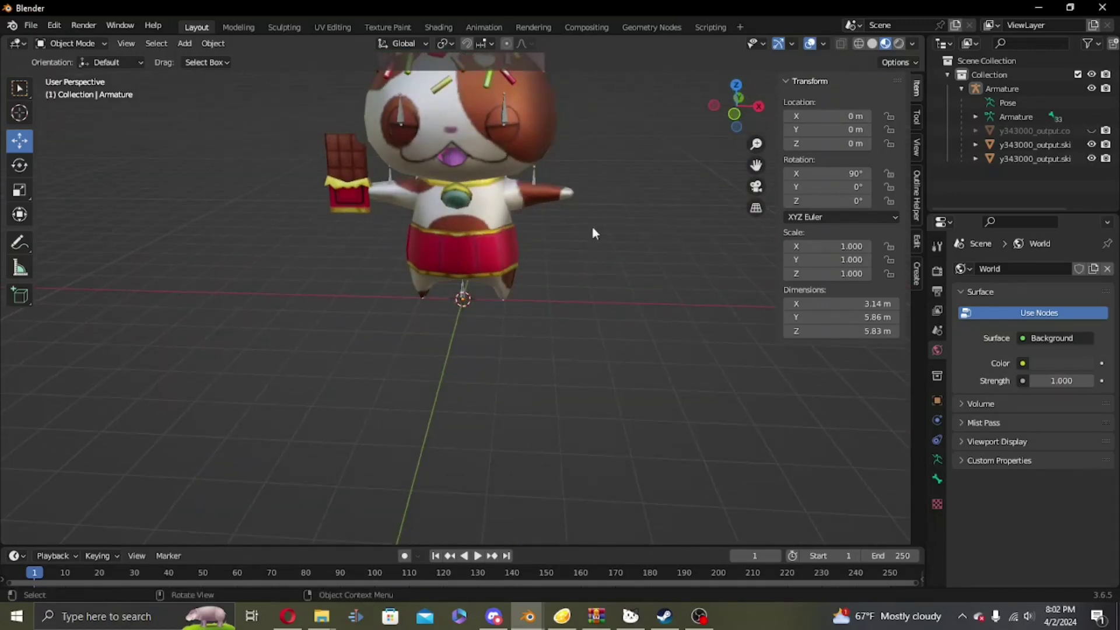
- Put the character mesh in Weight Paint mode and make r_fir1 the active vertex group
click(545, 83)
click(83, 44)
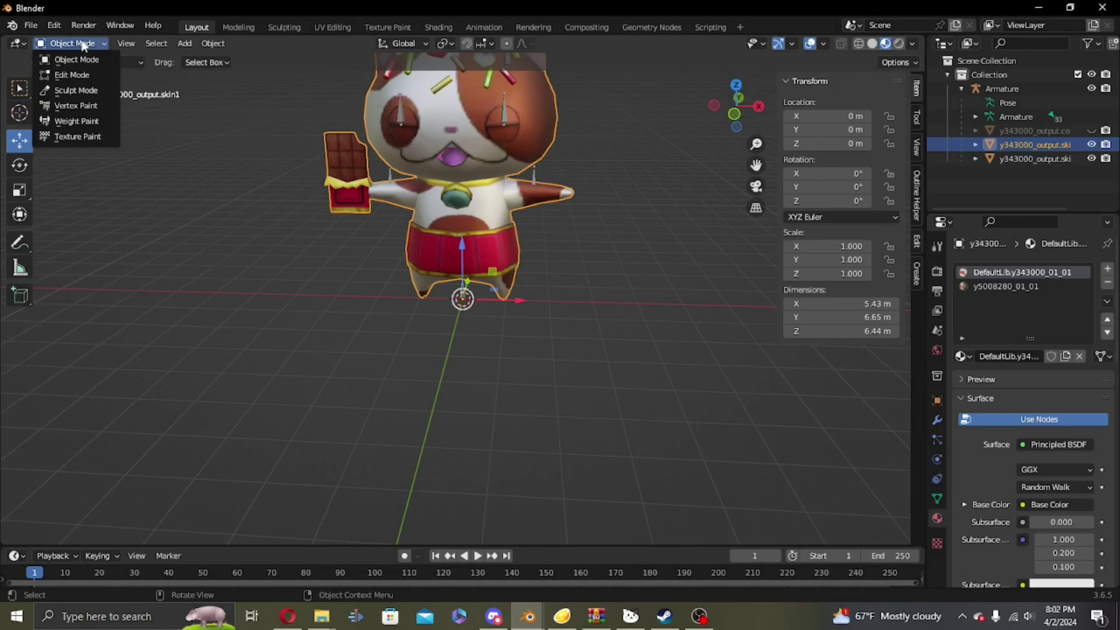
click(82, 121)
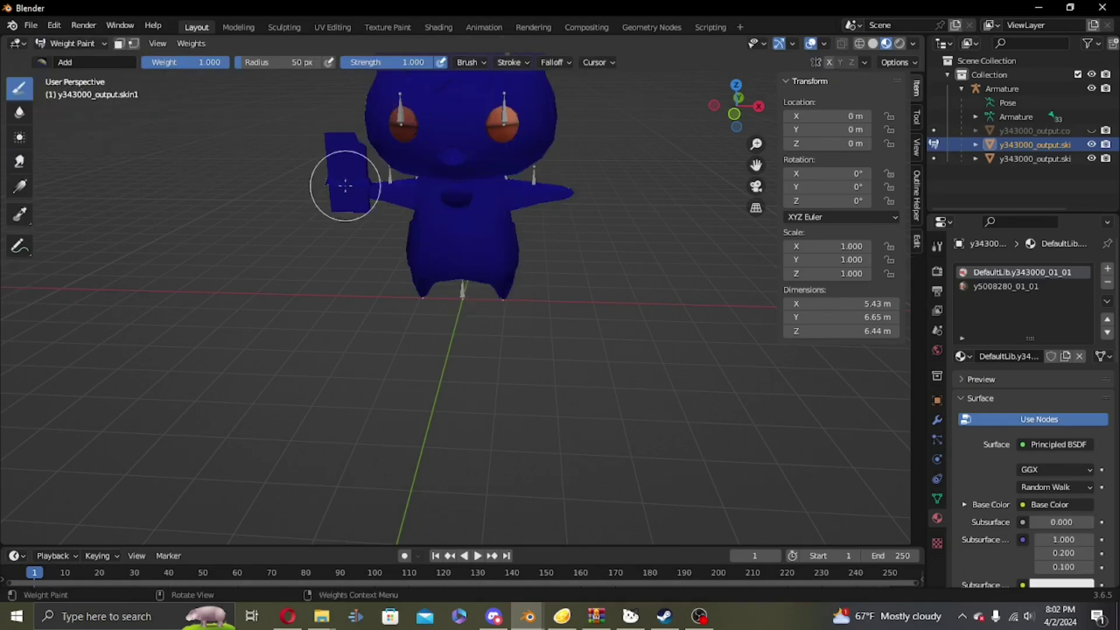
middle_drag(544, 194, 440, 260)
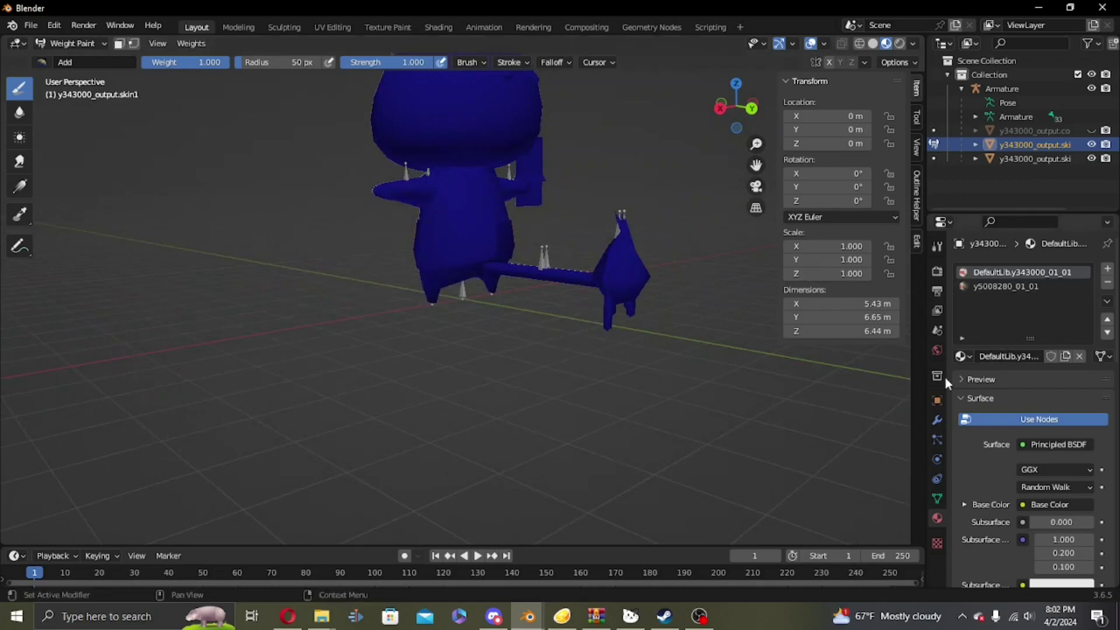
click(937, 498)
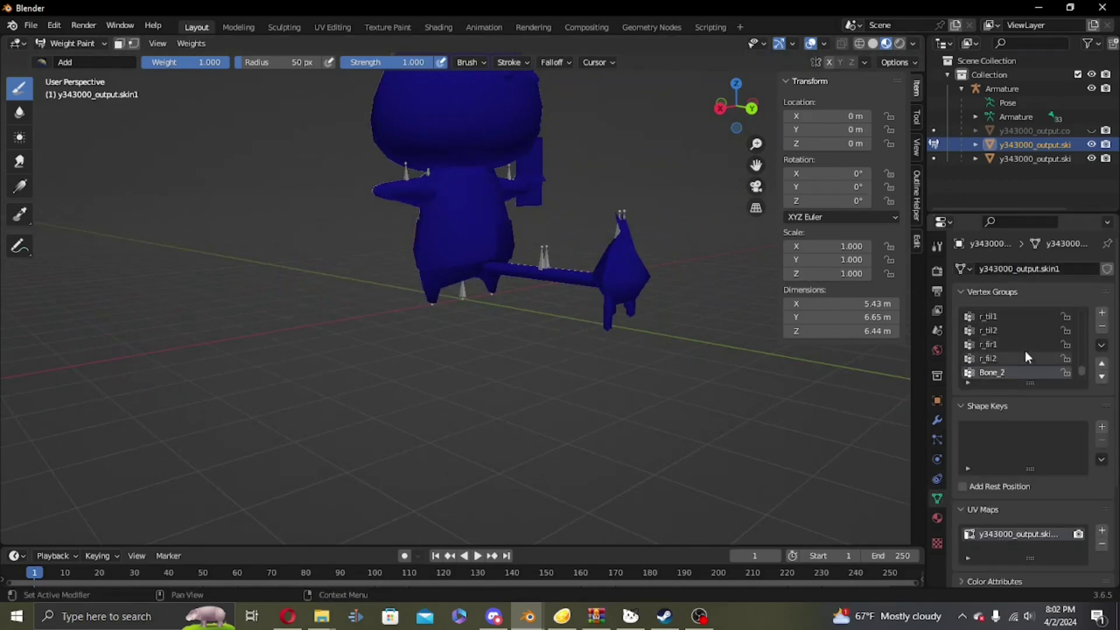
click(992, 358)
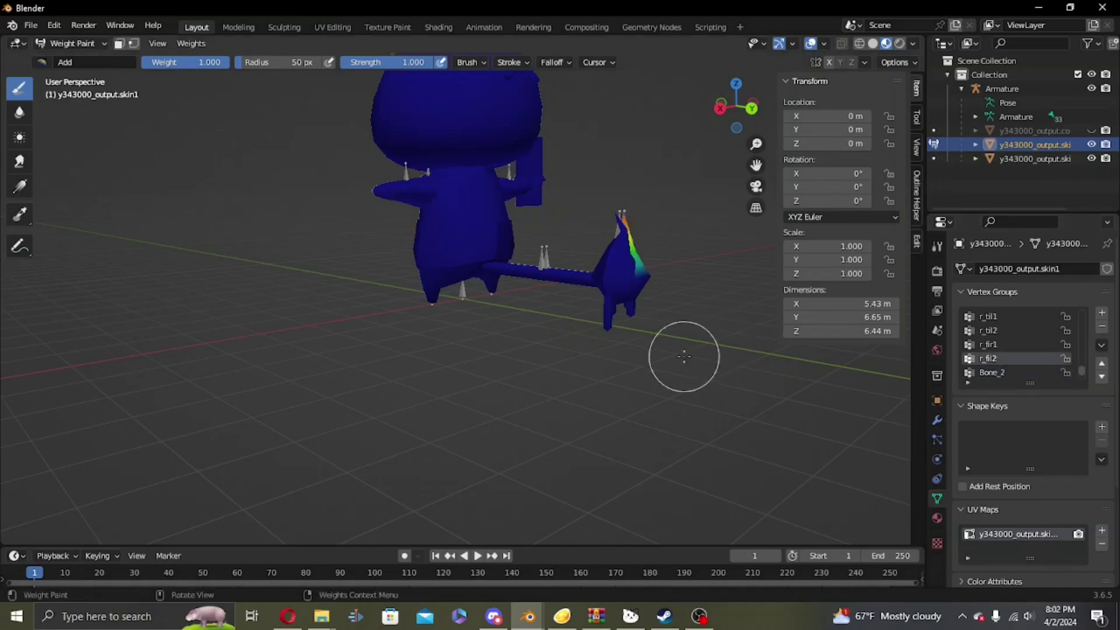
middle_drag(683, 353, 952, 348)
click(992, 344)
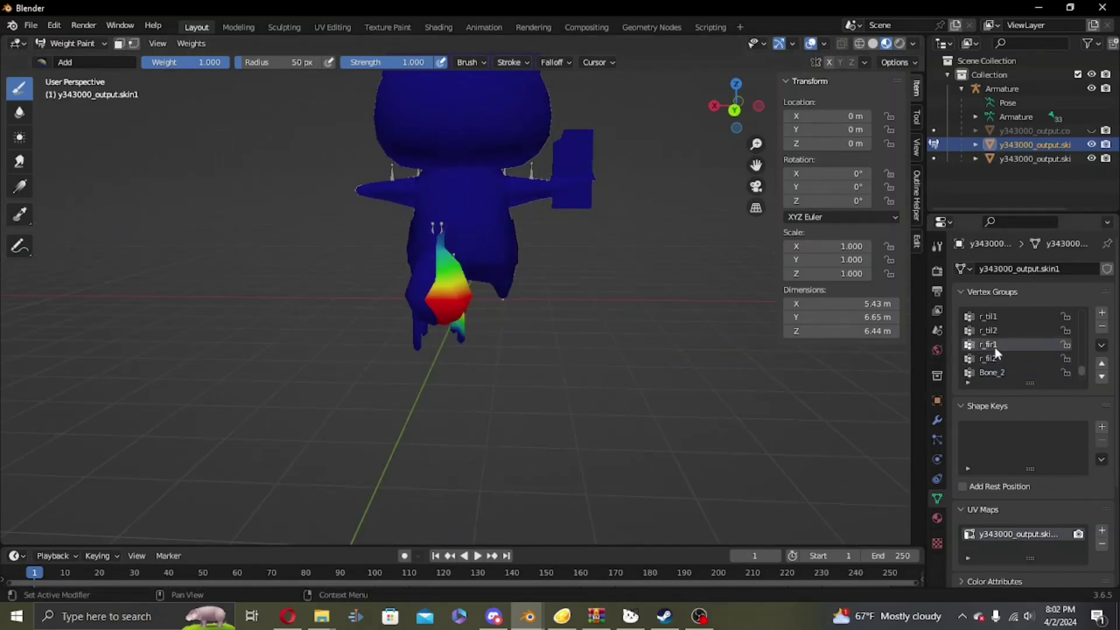
- Shrink the brush radius to 10 px and paint the small leg's tip to full r_fir1 weight
scroll(553, 361, up, 6)
middle_drag(535, 373, 530, 396)
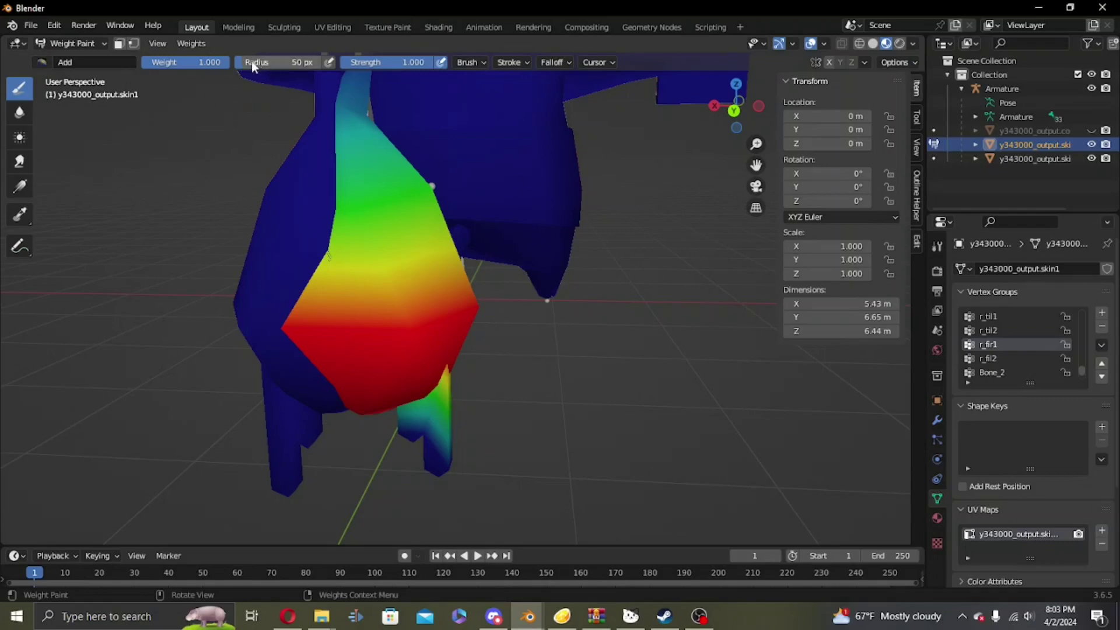
drag(252, 64, 236, 64)
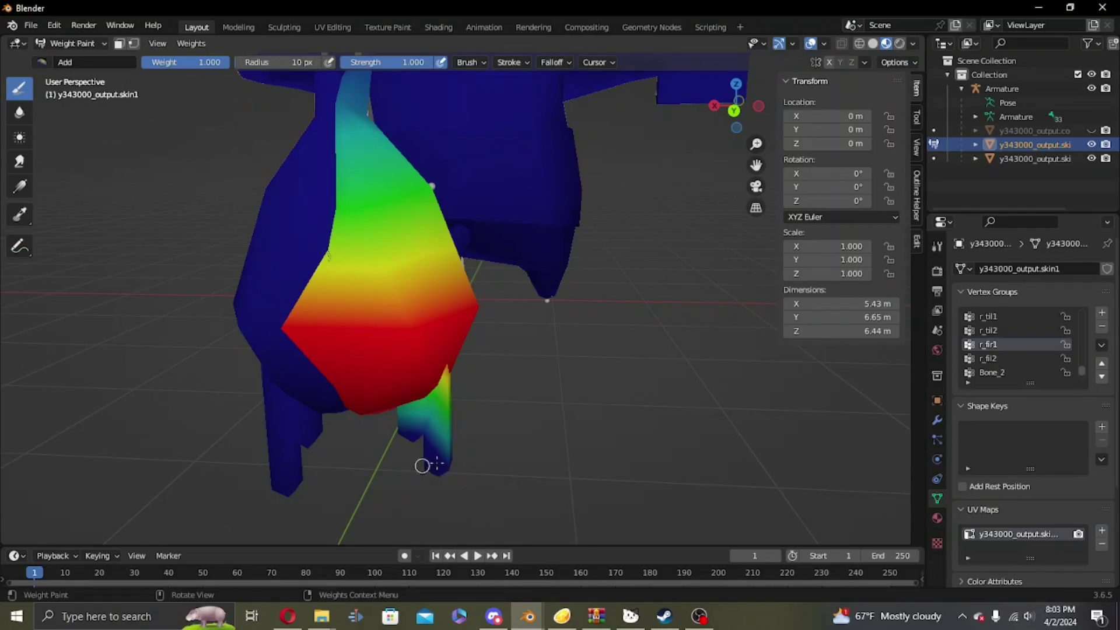
mouse_move(422, 466)
mouse_down()
mouse_move(440, 474)
mouse_move(442, 458)
mouse_up()
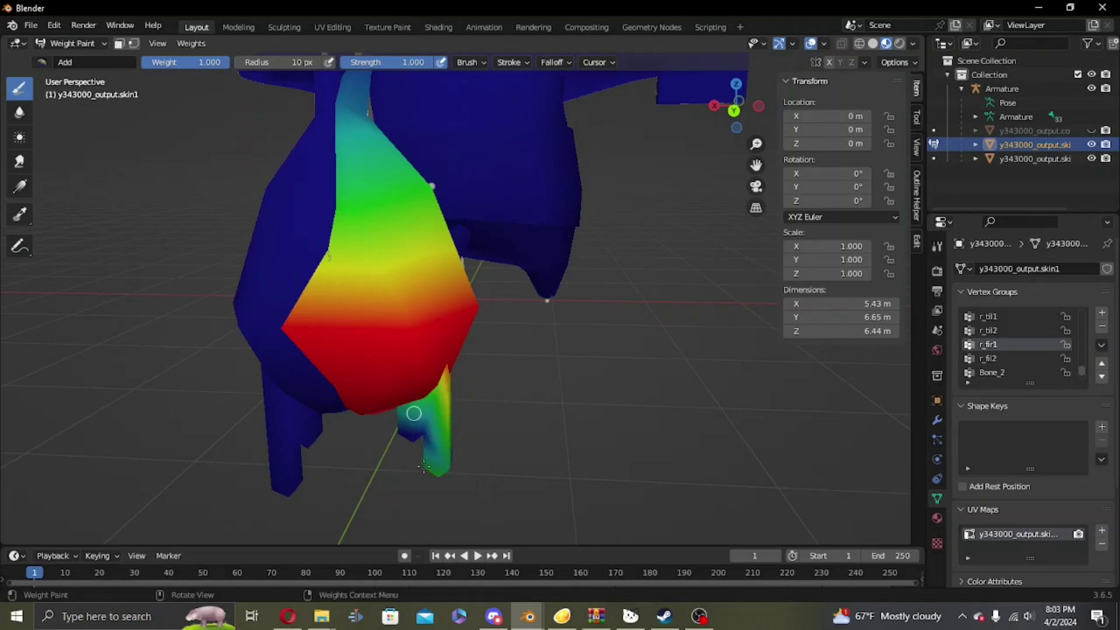
mouse_move(414, 412)
mouse_down()
mouse_move(411, 442)
mouse_move(392, 430)
mouse_move(430, 437)
mouse_move(448, 465)
mouse_move(436, 495)
mouse_move(432, 457)
mouse_up()
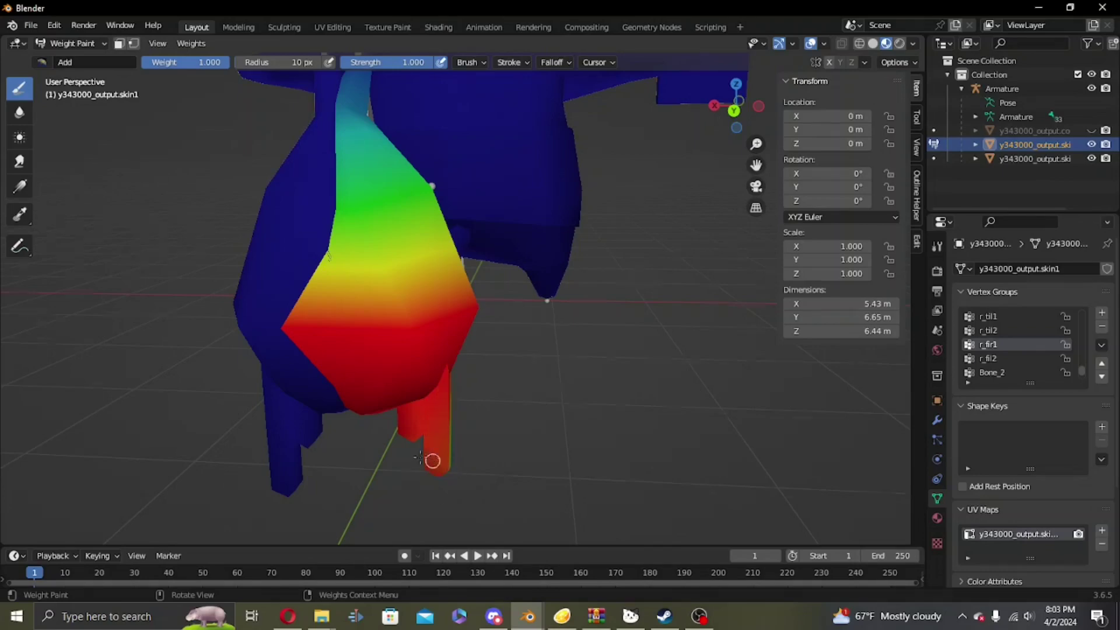
middle_drag(420, 457, 198, 427)
mouse_move(212, 391)
mouse_down()
mouse_move(266, 366)
mouse_move(204, 394)
mouse_up()
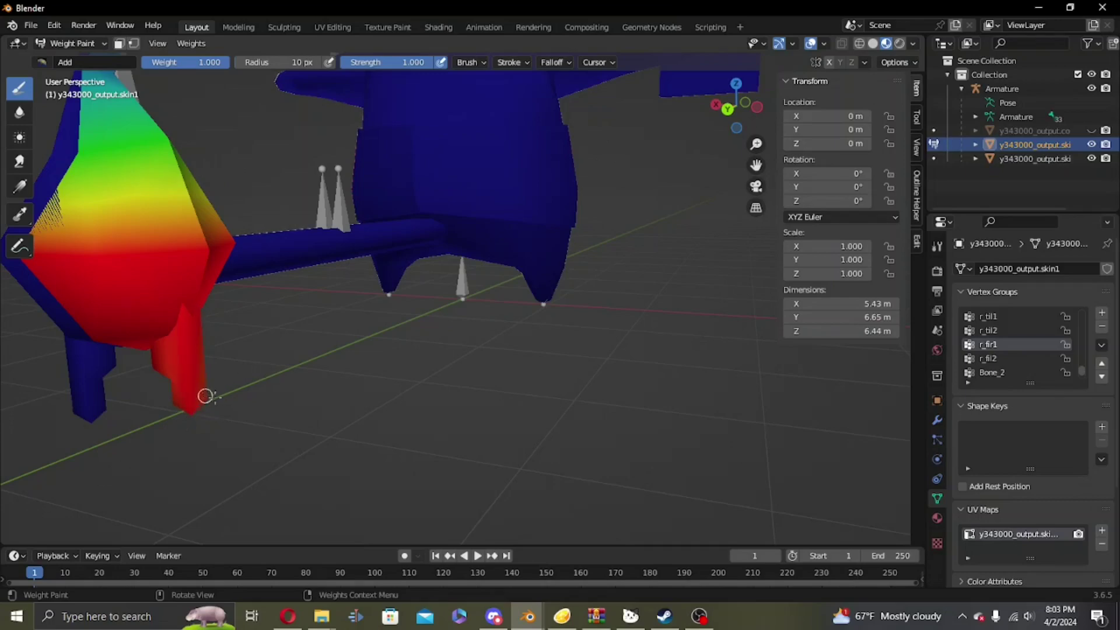
mouse_move(205, 395)
middle_down()
mouse_move(245, 402)
mouse_move(556, 255)
middle_up()
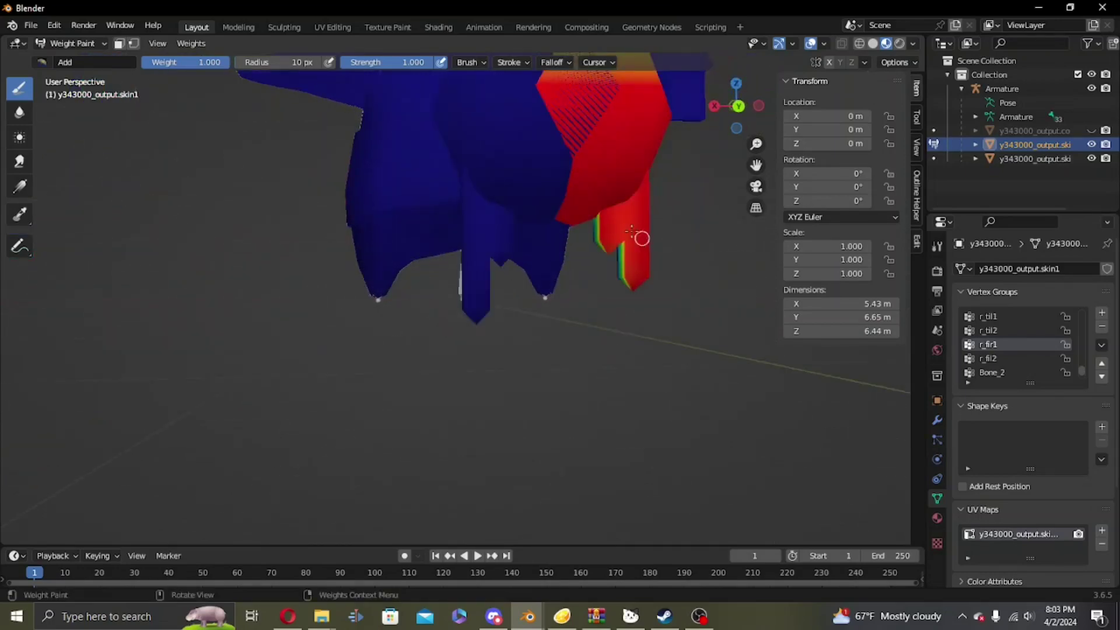
drag(641, 238, 615, 253)
mouse_move(614, 253)
middle_down()
mouse_move(670, 280)
mouse_move(694, 196)
middle_up()
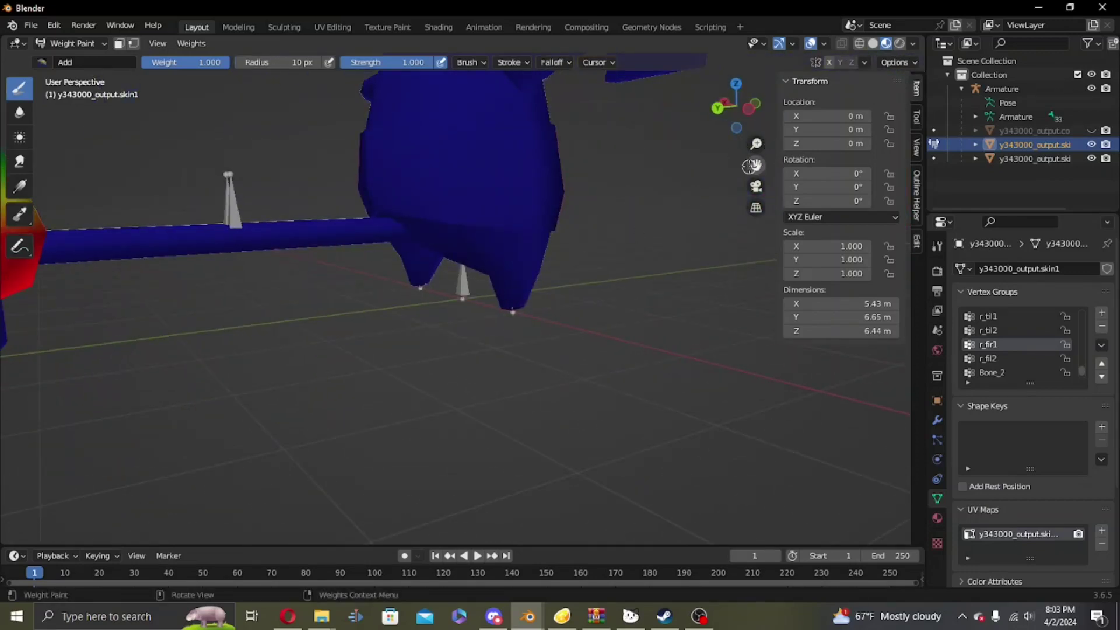
- Paint the rest of the small leg to full weight from its other side
mouse_move(752, 166)
mouse_down()
mouse_move(886, 187)
mouse_move(753, 167)
mouse_up()
mouse_move(352, 357)
middle_down()
mouse_move(222, 355)
mouse_move(216, 323)
middle_up()
mouse_move(240, 284)
mouse_down()
mouse_move(229, 298)
mouse_move(234, 279)
mouse_up()
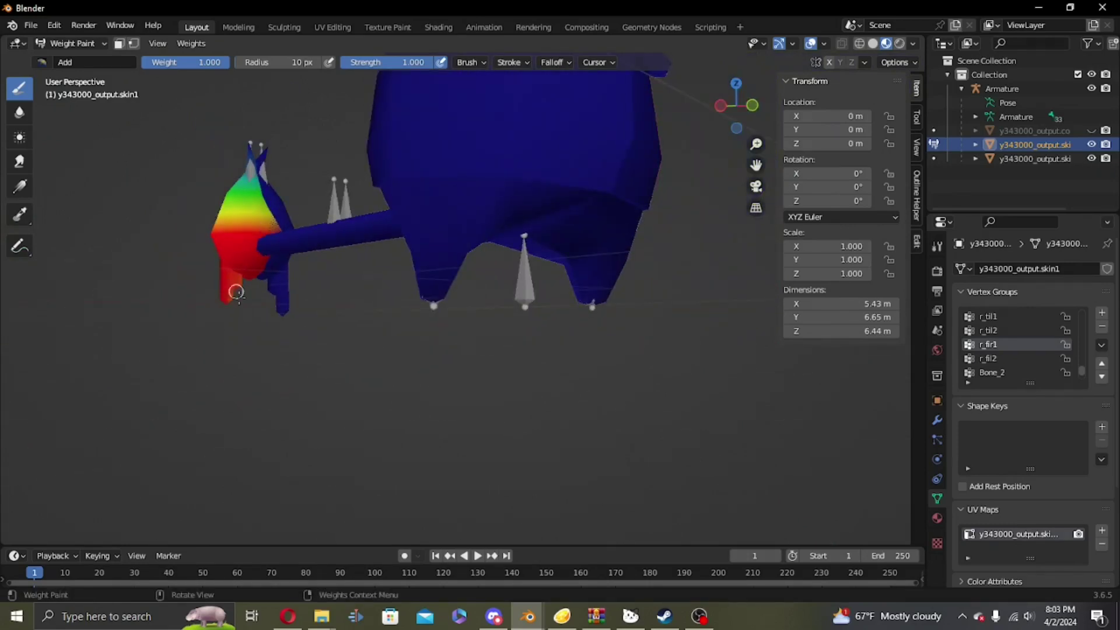
middle_drag(248, 306, 756, 311)
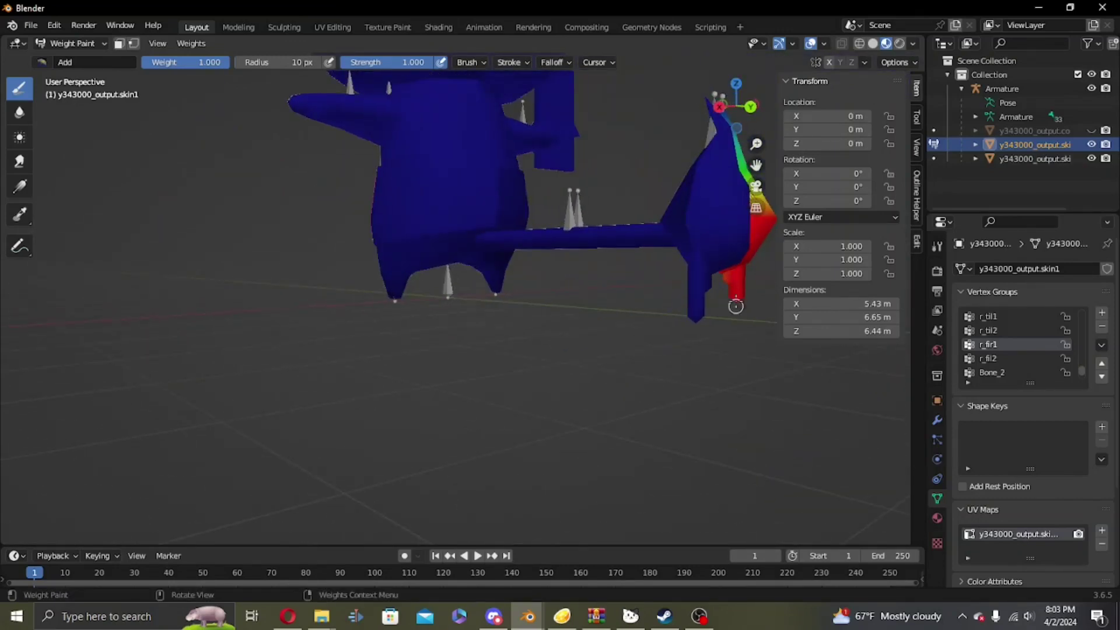
middle_drag(722, 280, 523, 292)
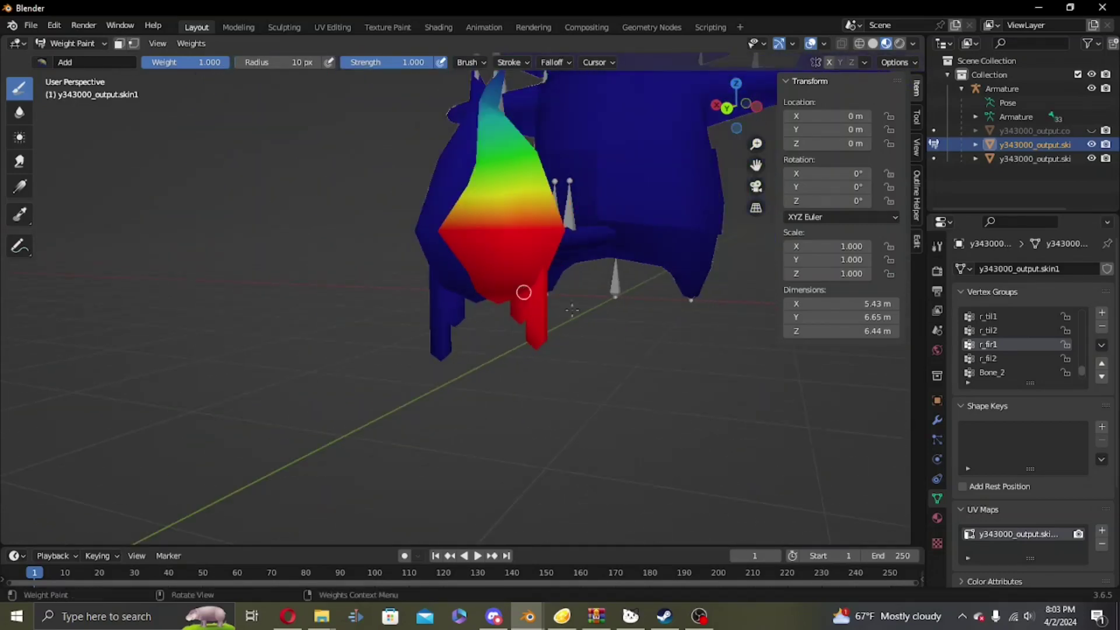
- Make r_fil3 the active vertex group and inspect its weights on the lower leg
scroll(1016, 351, down, 2)
click(1002, 371)
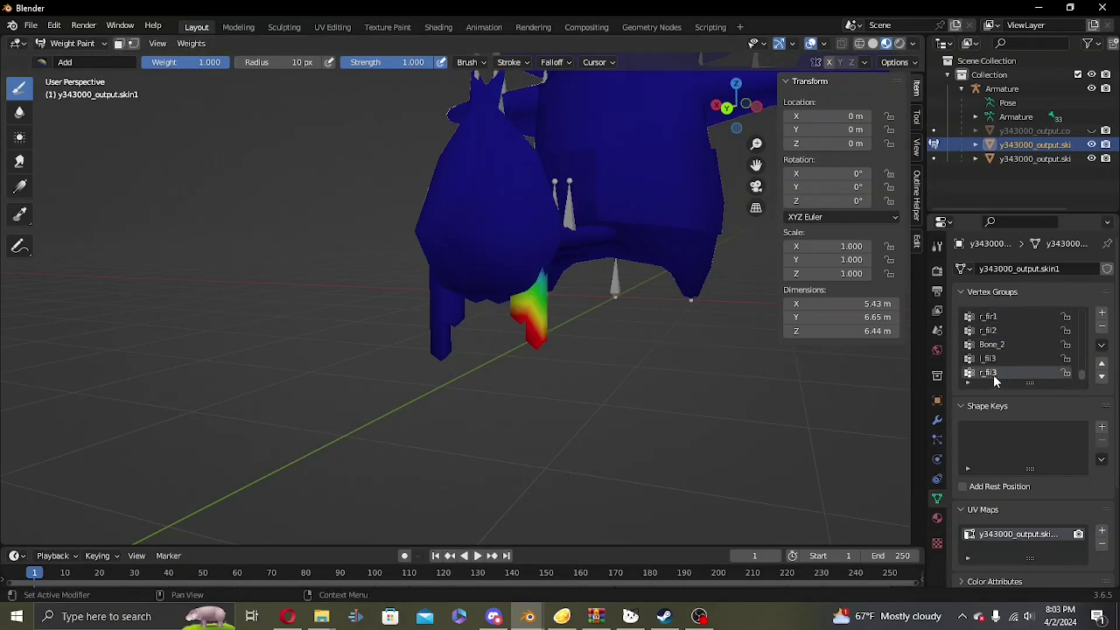
scroll(590, 302, up, 1)
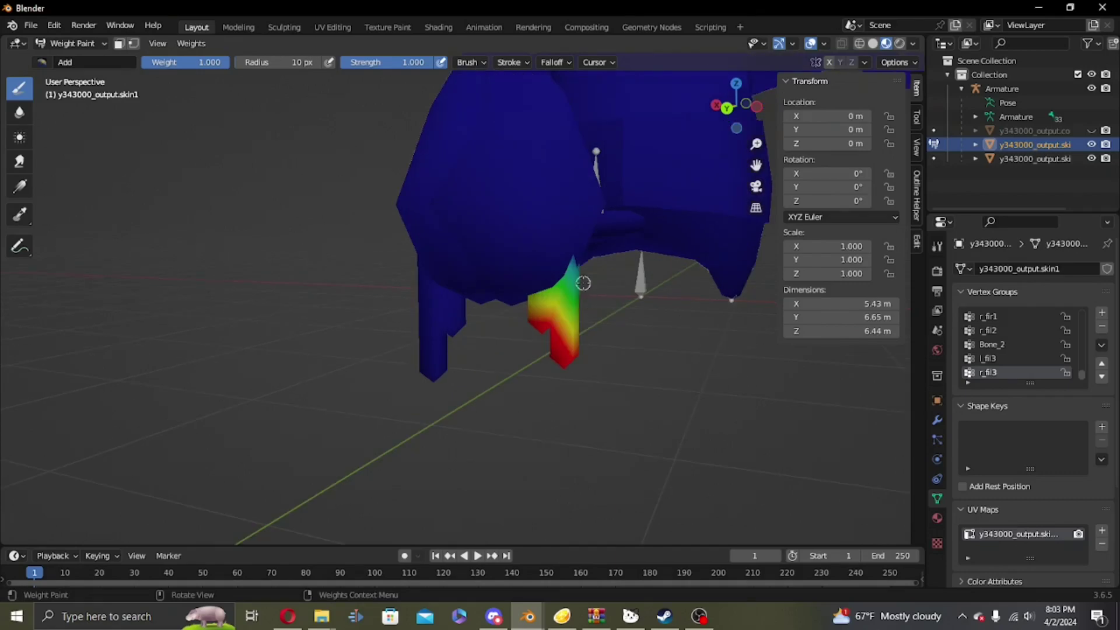
scroll(583, 283, up, 1)
middle_drag(642, 347, 512, 296)
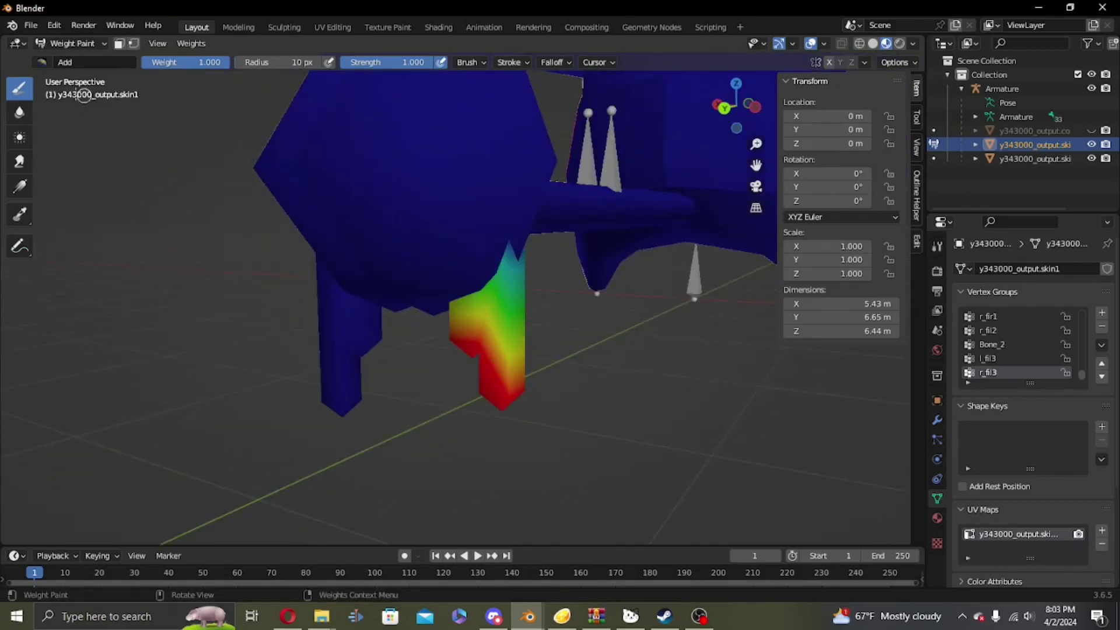
click(42, 60)
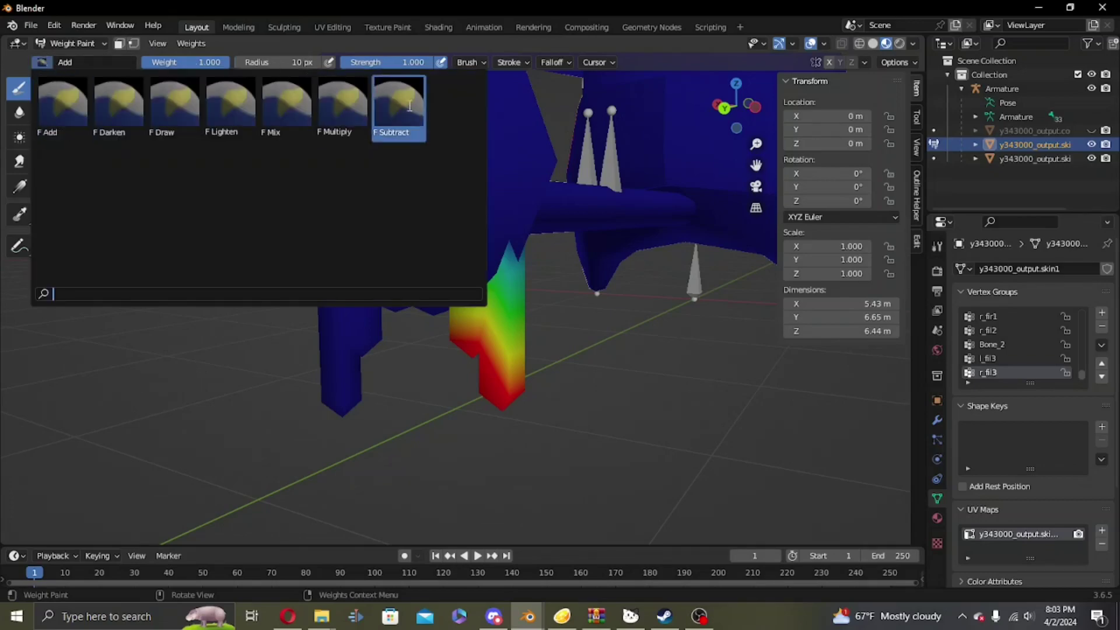
click(383, 124)
mouse_move(482, 334)
mouse_down()
mouse_move(466, 355)
mouse_move(451, 343)
mouse_move(476, 344)
mouse_move(479, 364)
mouse_move(500, 355)
mouse_move(498, 400)
mouse_up()
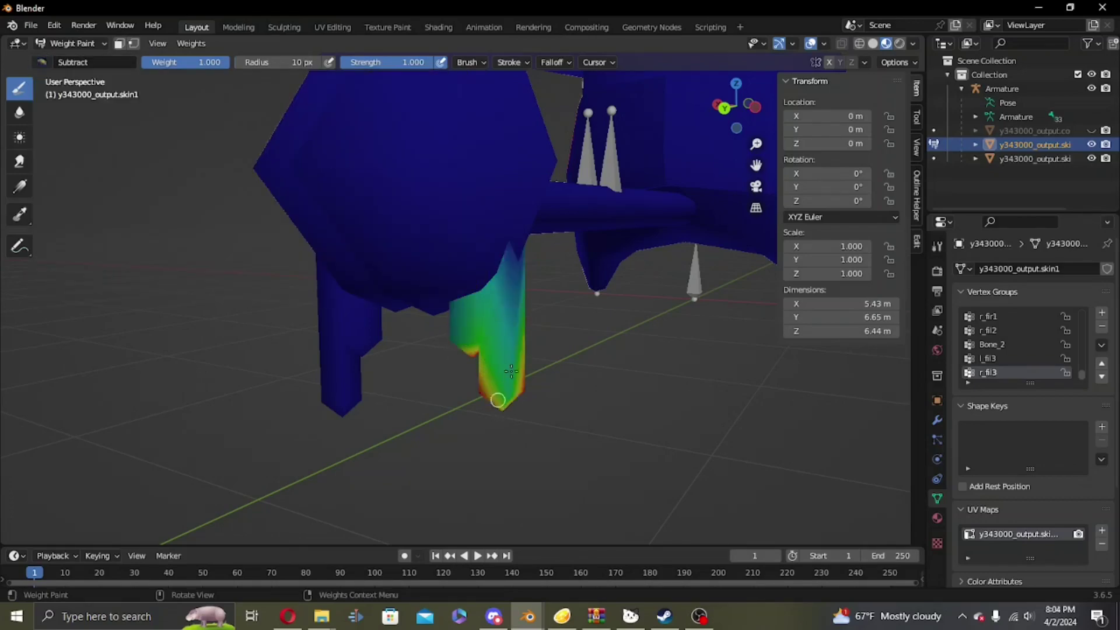
middle_drag(534, 366, 423, 390)
middle_drag(282, 398, 275, 367)
mouse_move(242, 241)
mouse_down()
mouse_move(217, 266)
mouse_move(220, 255)
mouse_move(196, 253)
mouse_move(191, 274)
mouse_move(185, 260)
mouse_move(251, 278)
mouse_move(226, 252)
mouse_move(212, 276)
mouse_move(204, 272)
mouse_up()
middle_drag(205, 273, 472, 298)
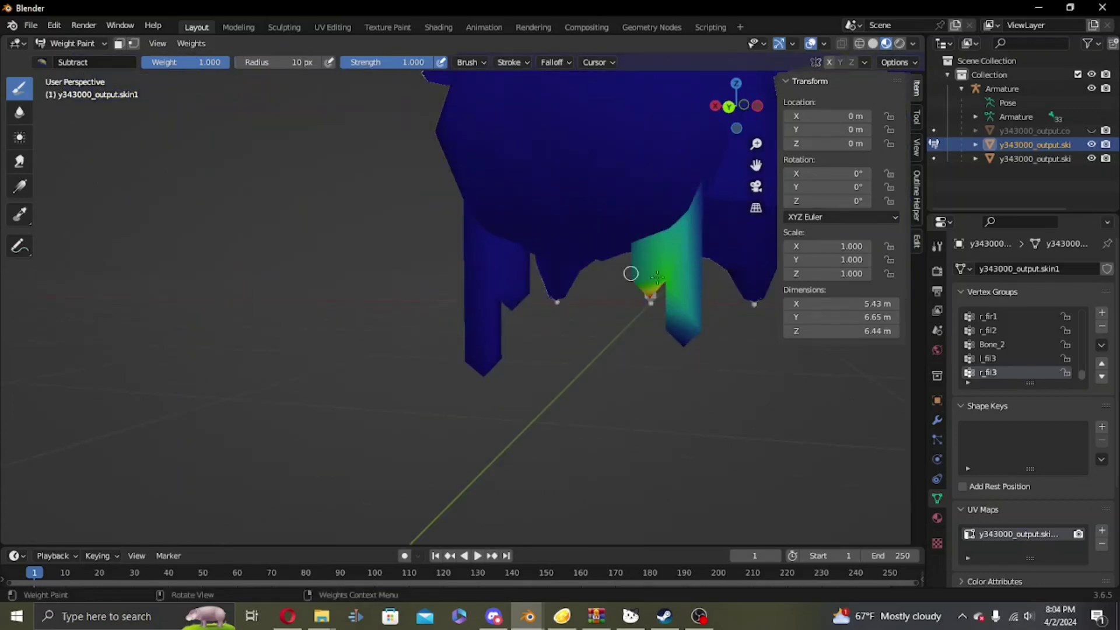
mouse_move(630, 273)
mouse_down()
mouse_move(646, 296)
mouse_move(646, 270)
mouse_move(651, 306)
mouse_move(654, 287)
mouse_move(644, 292)
mouse_move(631, 267)
mouse_up()
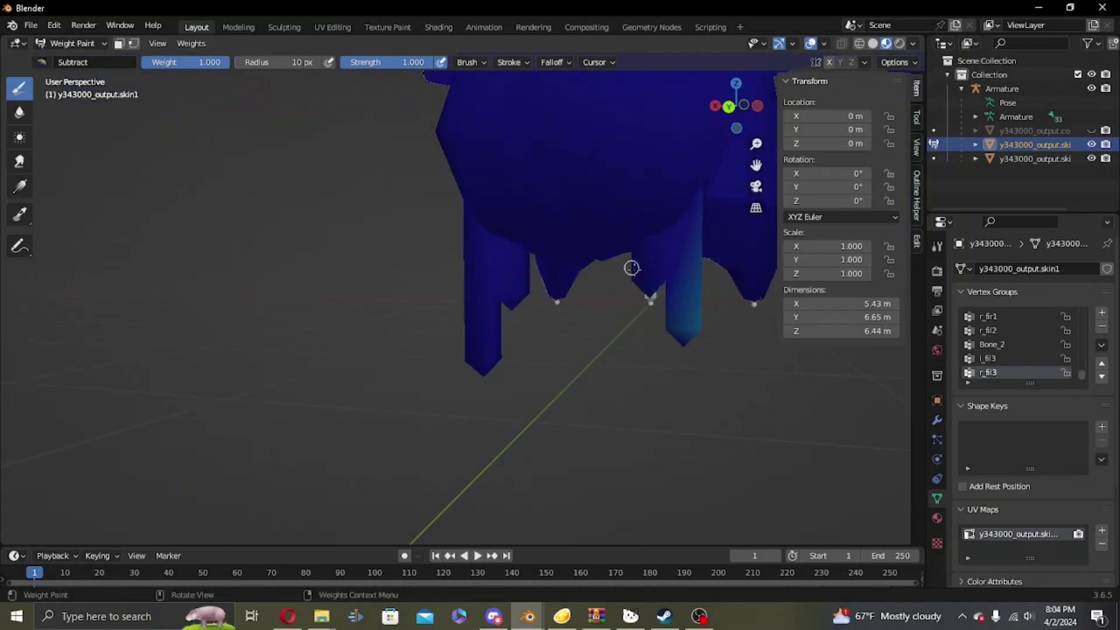
drag(696, 354, 694, 294)
drag(690, 344, 689, 350)
middle_drag(688, 350, 314, 285)
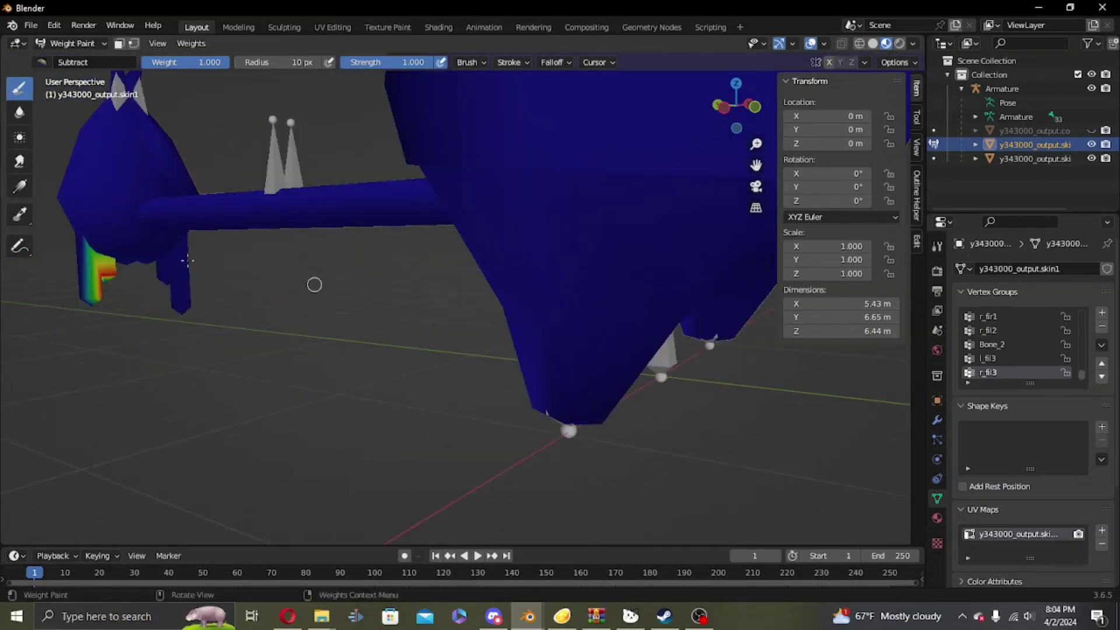
mouse_move(109, 268)
mouse_down()
mouse_move(95, 280)
mouse_move(95, 313)
mouse_move(86, 291)
mouse_up()
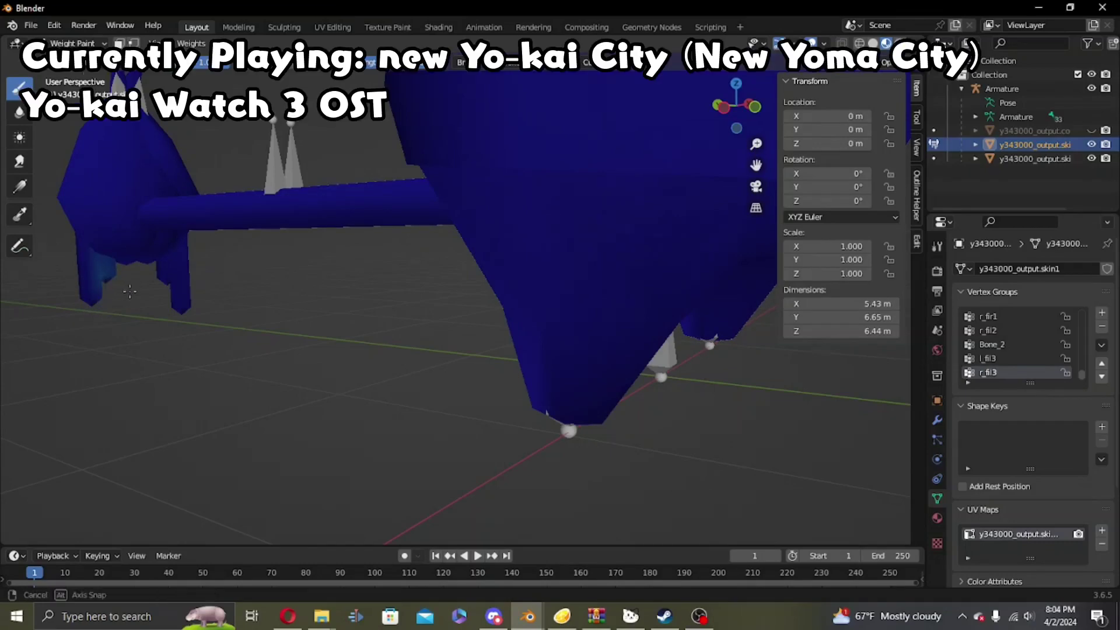
middle_drag(102, 315, 192, 307)
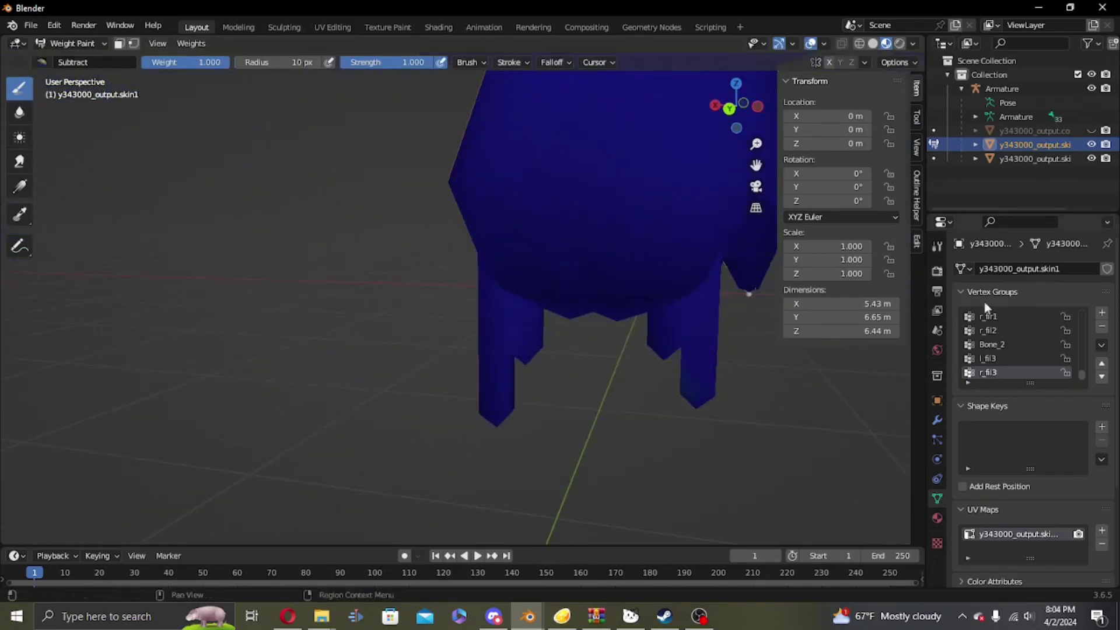
scroll(1005, 338, up, 1)
- Make l_fir1 the active vertex group and set the brush blend to Add
scroll(1007, 344, up, 3)
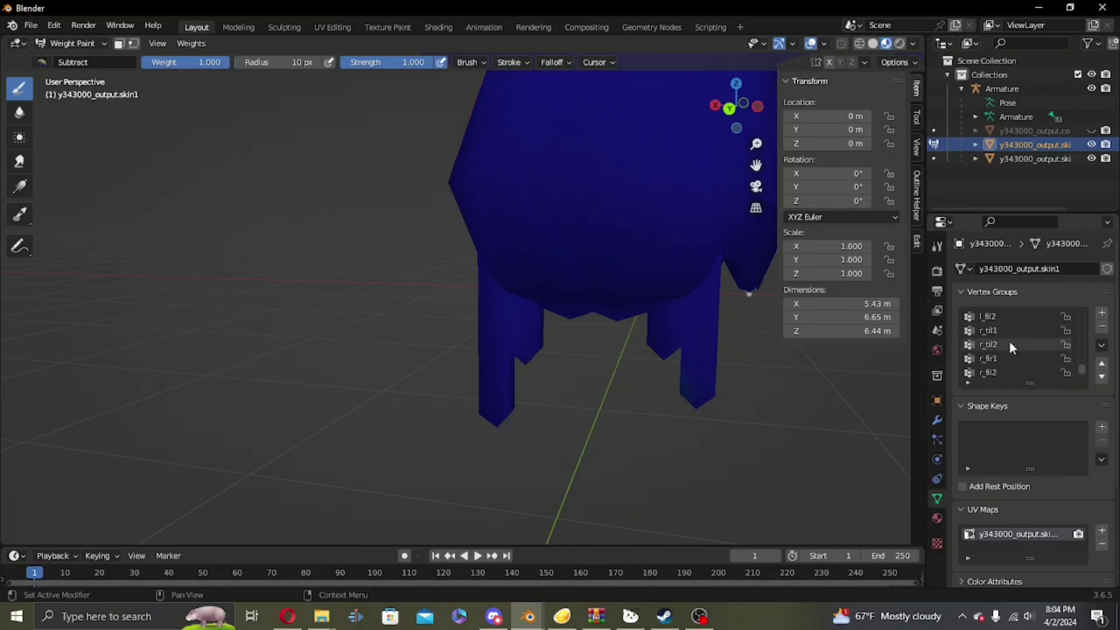
scroll(1004, 350, up, 1)
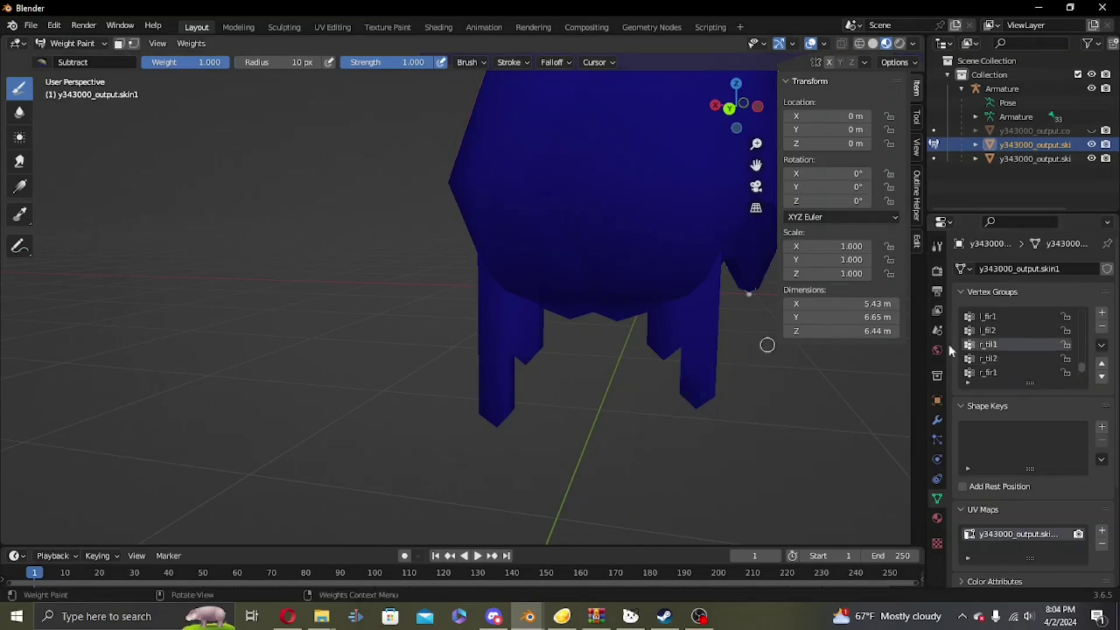
click(992, 330)
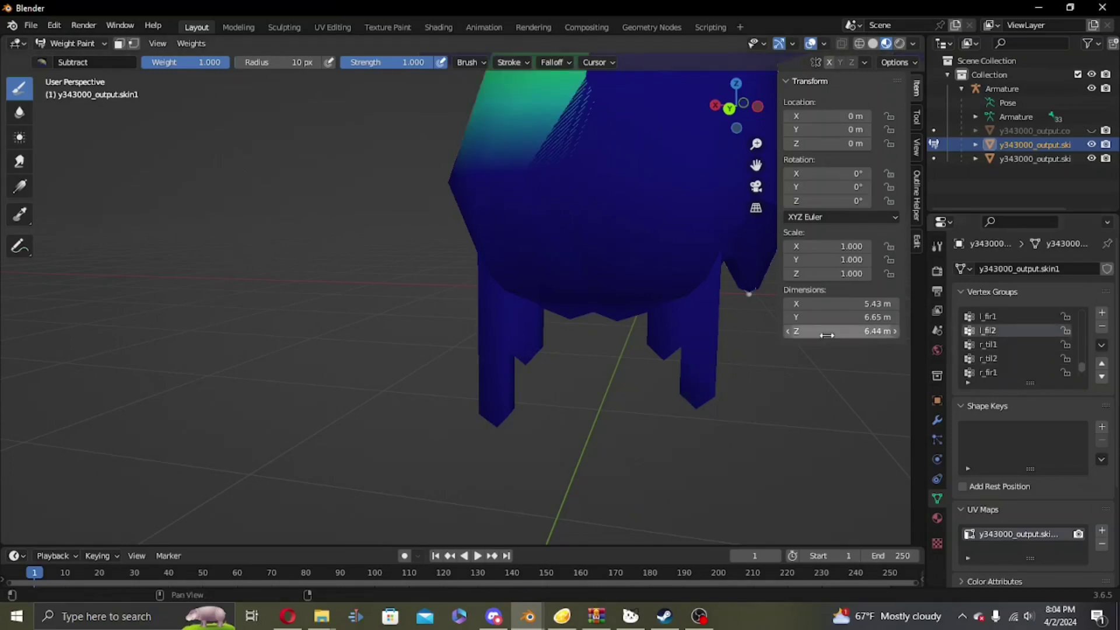
click(1008, 317)
middle_drag(561, 343, 592, 331)
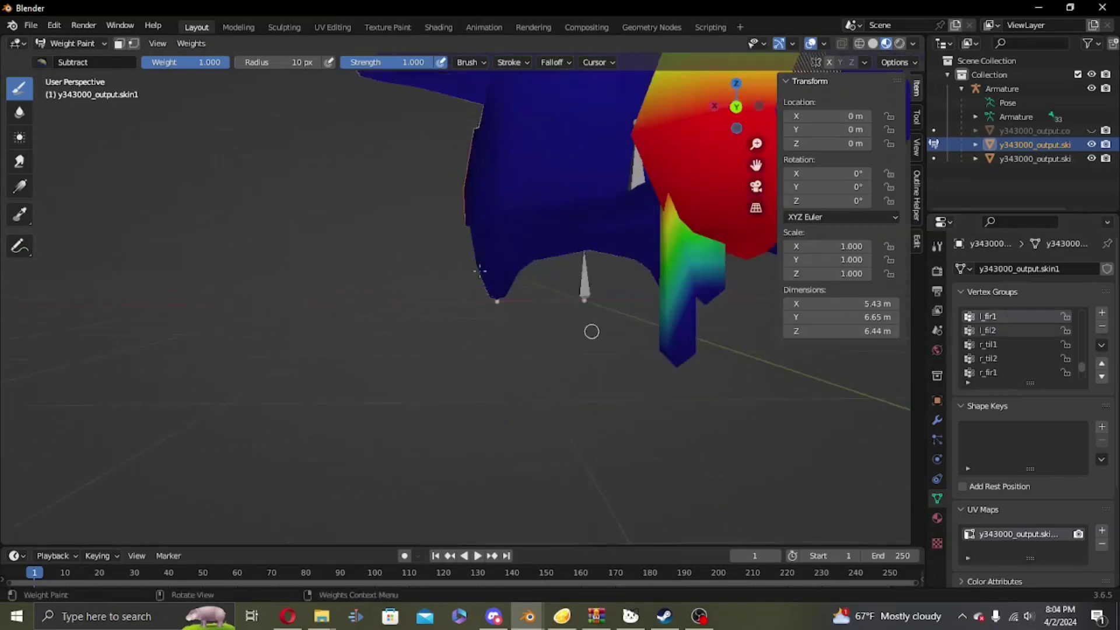
click(35, 62)
click(65, 102)
- Paint the whole leg to solid red full weight, filling the remaining green and orange patches
mouse_move(721, 290)
mouse_down()
mouse_move(686, 276)
mouse_move(697, 305)
mouse_move(672, 380)
mouse_up()
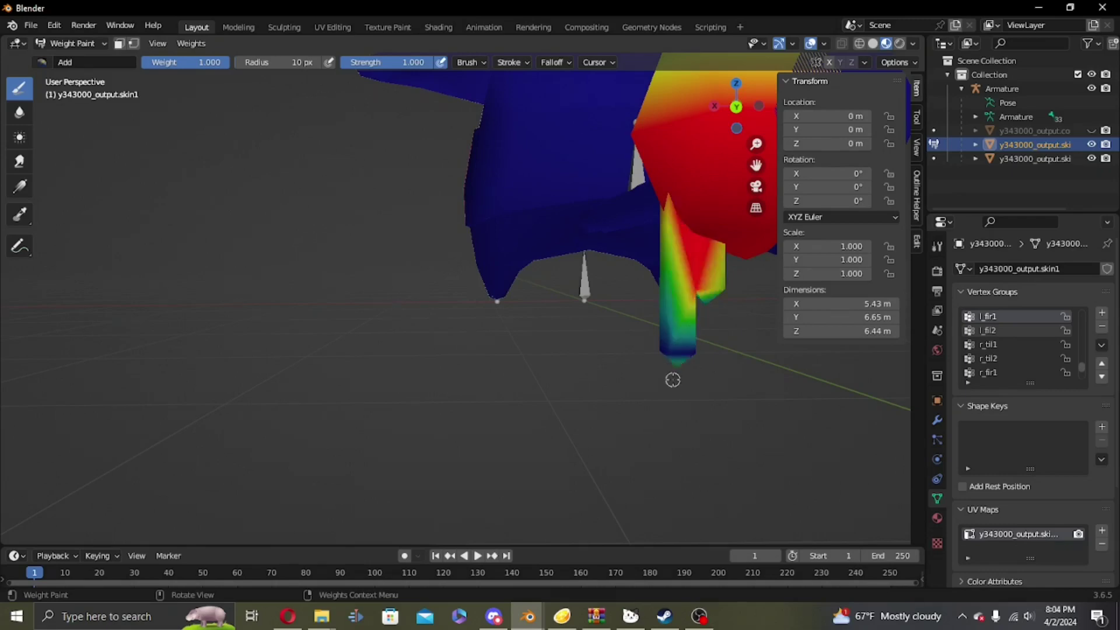
mouse_move(696, 337)
mouse_down()
mouse_move(667, 357)
mouse_move(674, 345)
mouse_up()
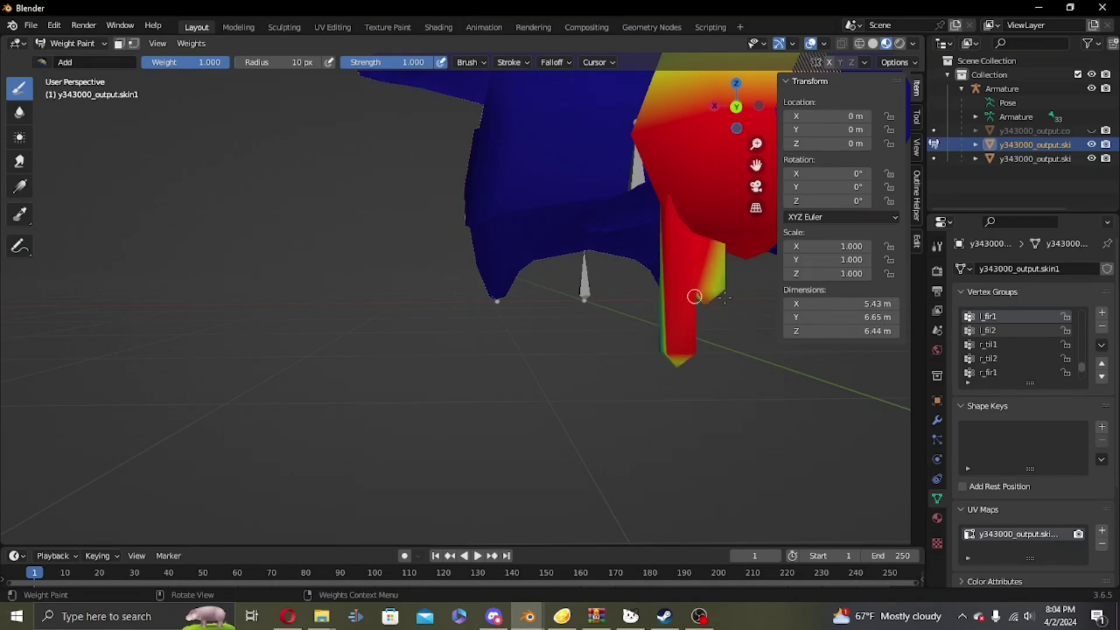
drag(715, 282, 717, 281)
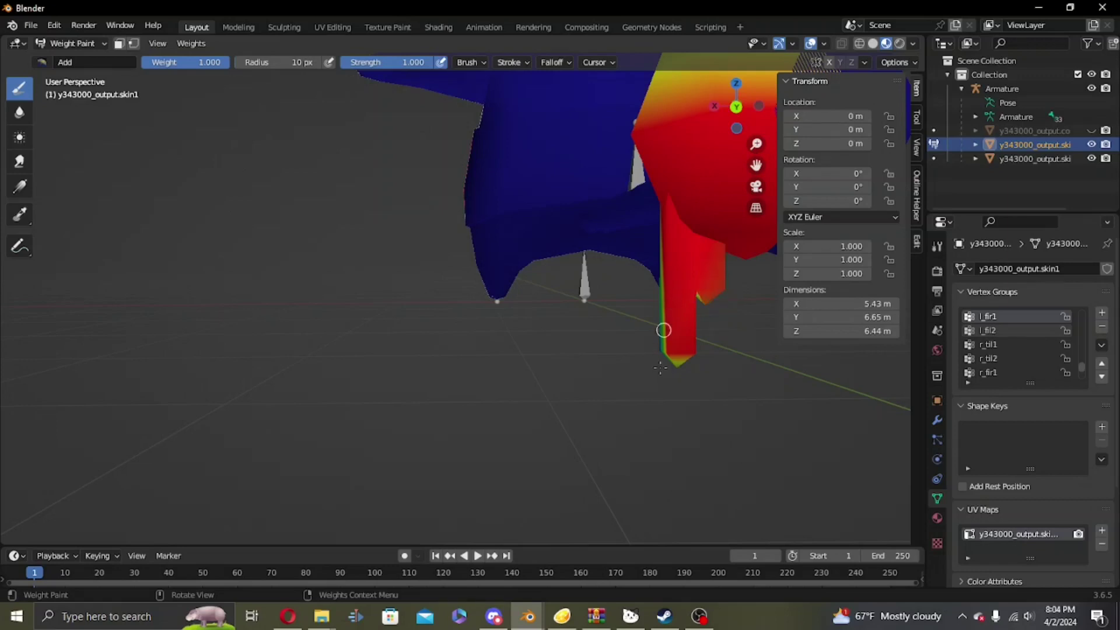
drag(663, 330, 676, 356)
mouse_move(696, 354)
middle_down()
mouse_move(615, 282)
mouse_move(656, 242)
middle_up()
drag(510, 290, 498, 292)
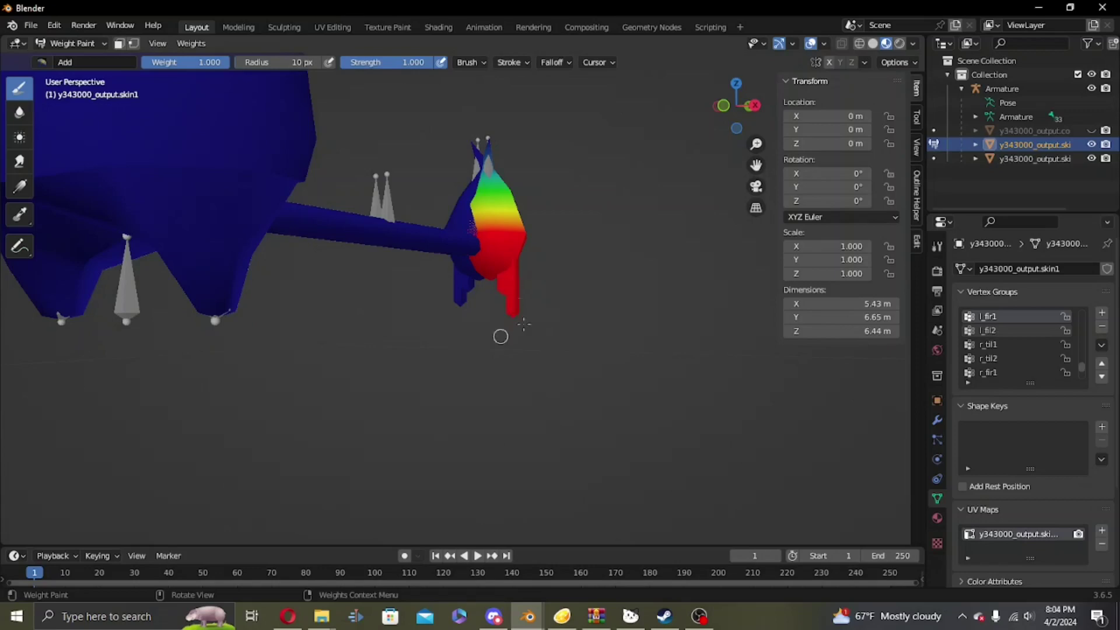
middle_drag(524, 324, 305, 295)
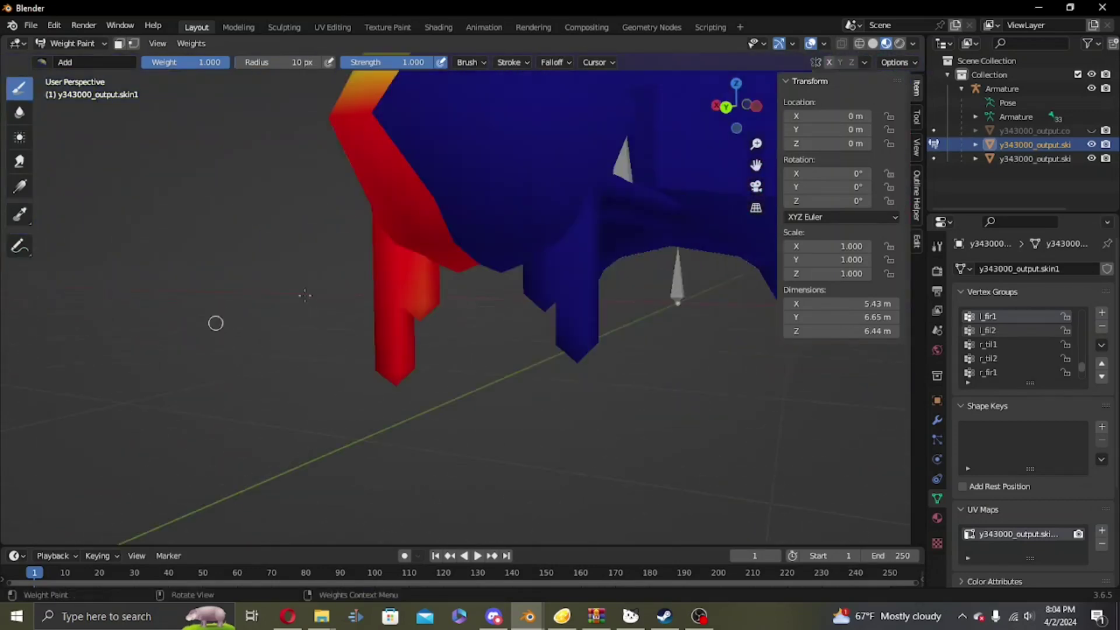
drag(436, 299, 423, 294)
mouse_move(419, 318)
middle_down()
mouse_move(466, 314)
mouse_move(498, 295)
middle_up()
scroll(1018, 344, down, 3)
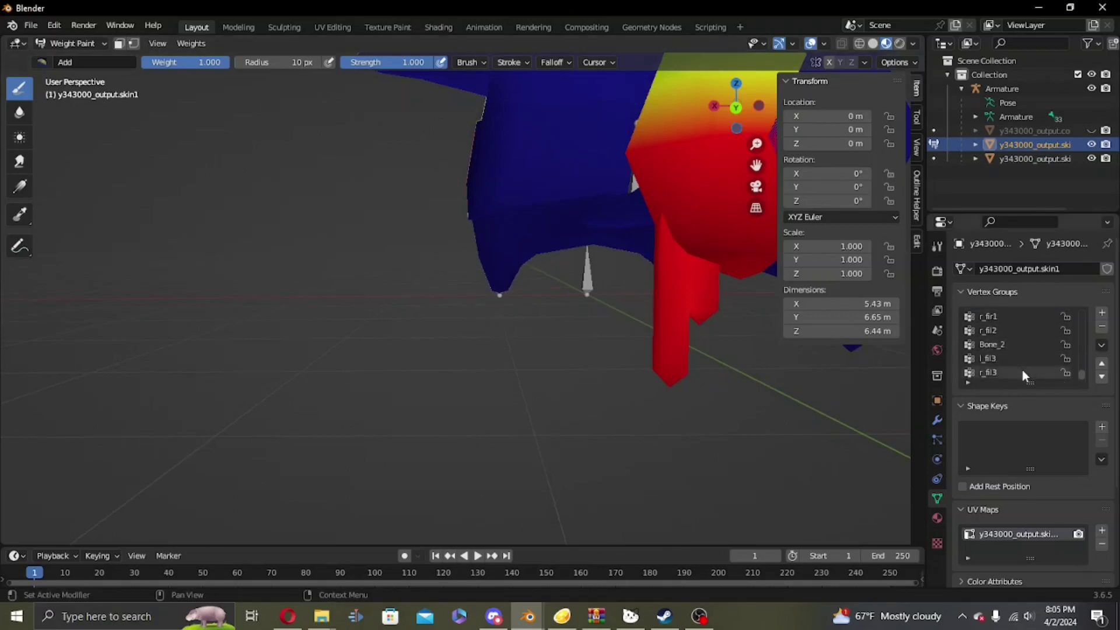
- Make l_fil3 the active vertex group with the brush set to Subtract
click(1022, 370)
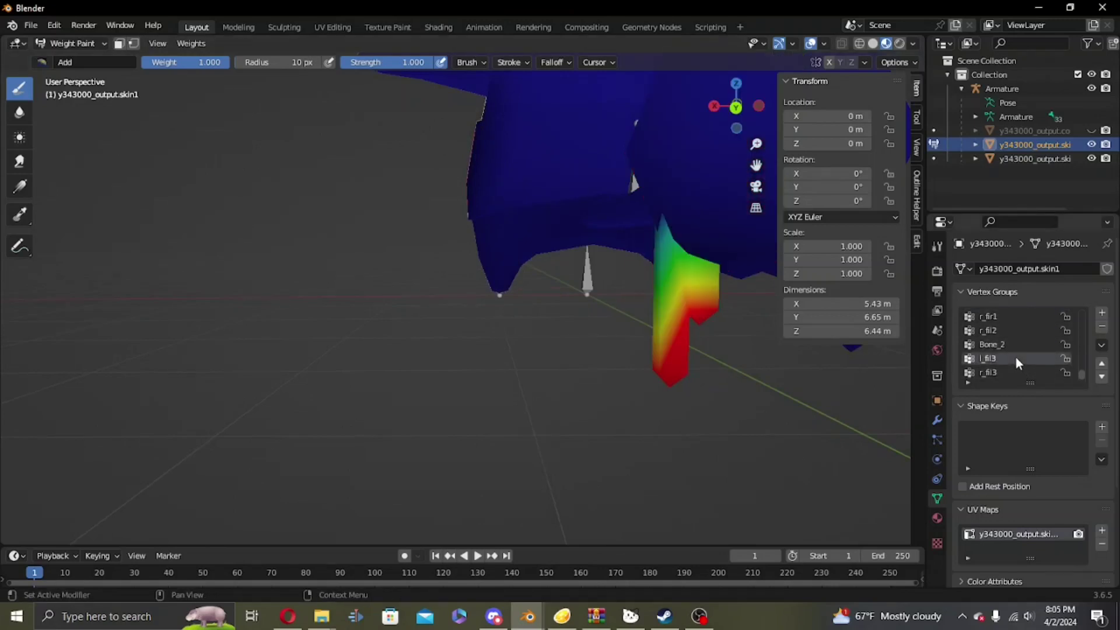
click(40, 63)
click(404, 117)
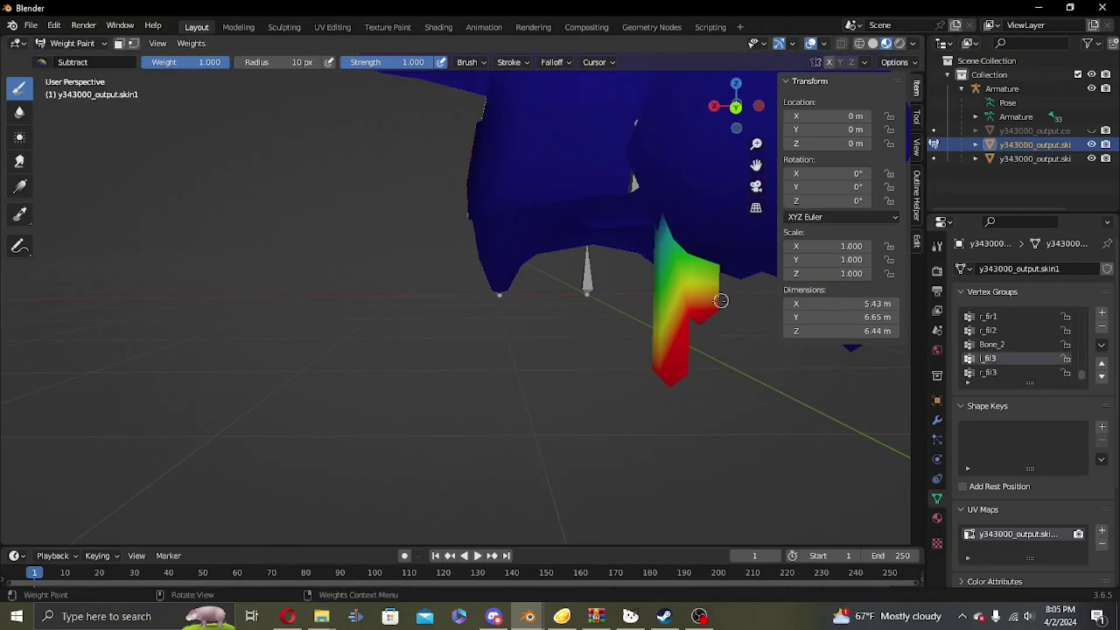
- Remove the l_fil3 weight from the leg tip, collapsing the Transform panel to see the mesh
mouse_move(721, 300)
mouse_down()
mouse_move(700, 320)
mouse_move(690, 308)
mouse_move(708, 314)
mouse_up()
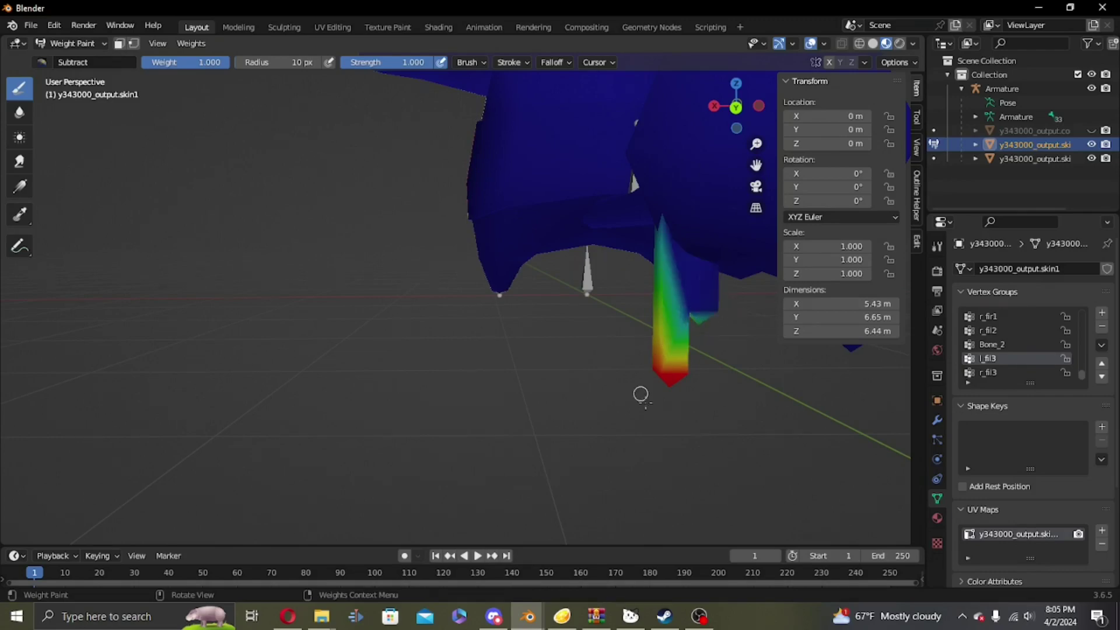
mouse_move(658, 367)
mouse_down()
mouse_move(670, 396)
mouse_move(664, 382)
mouse_move(680, 382)
mouse_move(662, 367)
mouse_move(671, 375)
mouse_up()
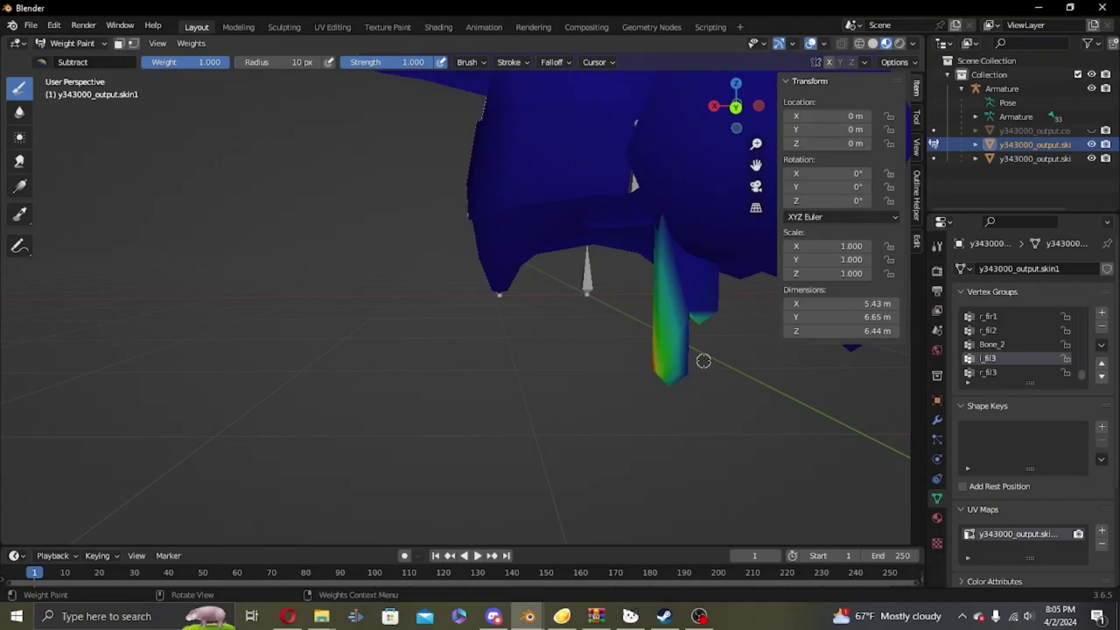
middle_drag(704, 360, 743, 371)
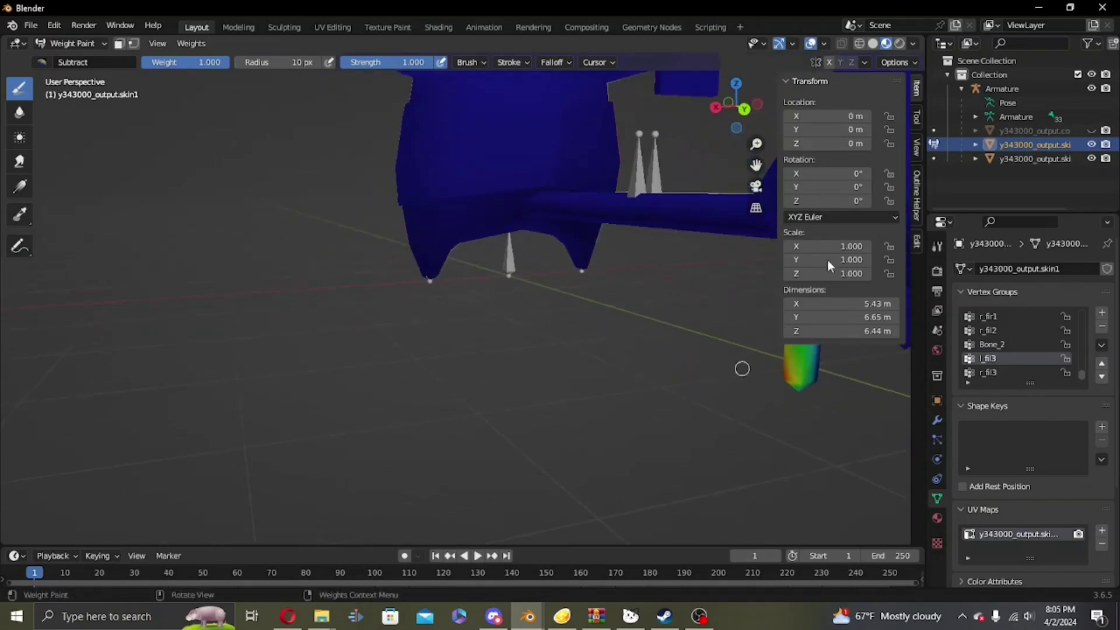
click(792, 81)
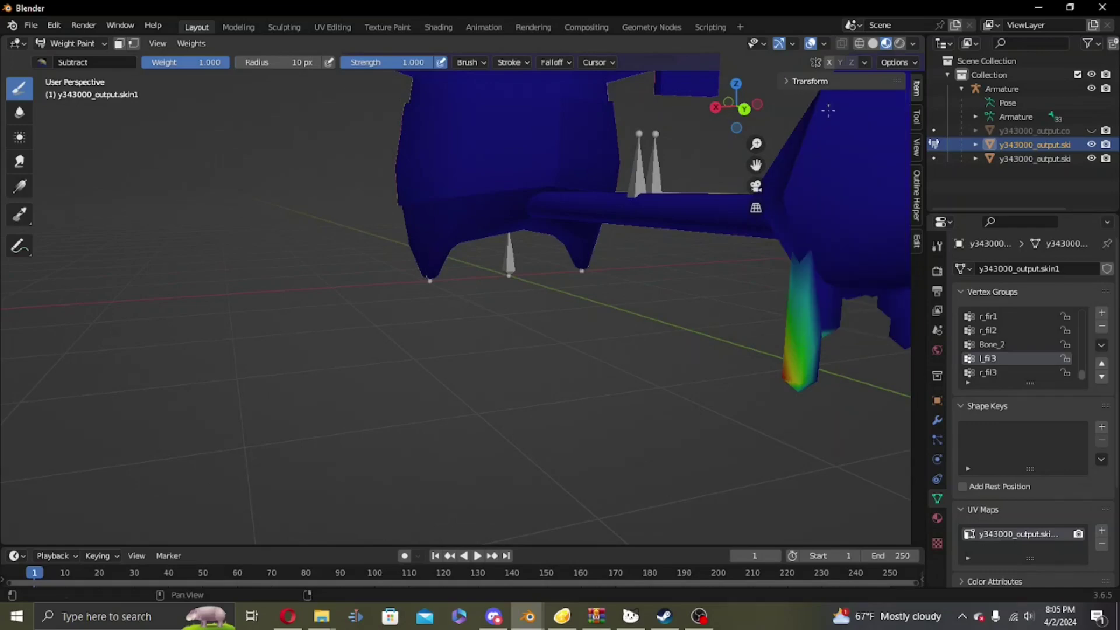
mouse_move(784, 382)
mouse_down()
mouse_move(780, 364)
mouse_move(805, 387)
mouse_up()
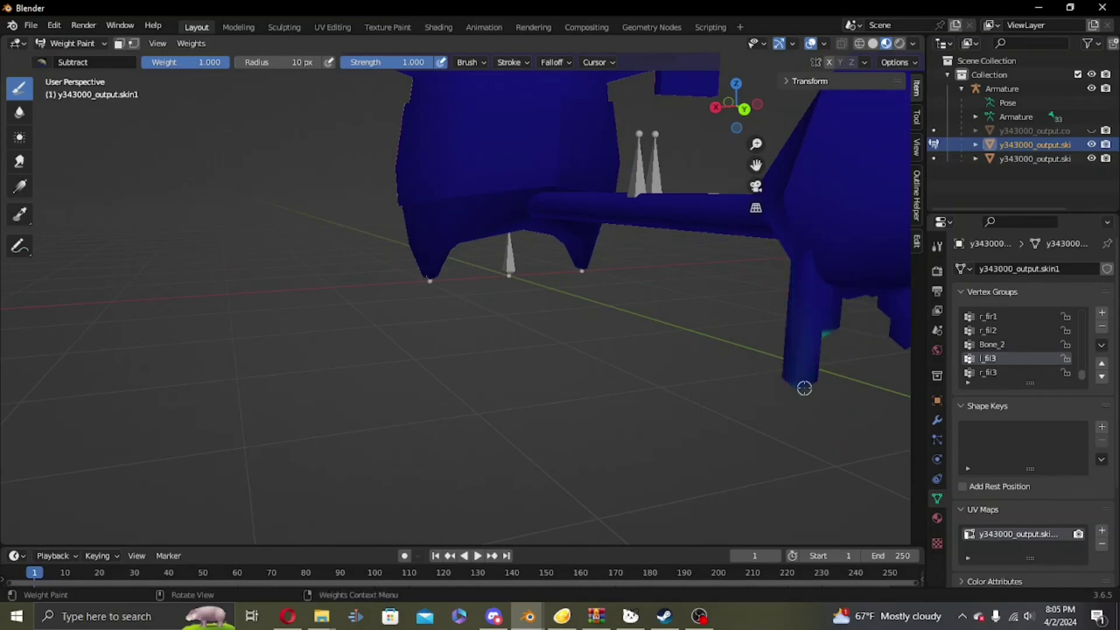
middle_drag(800, 361, 725, 324)
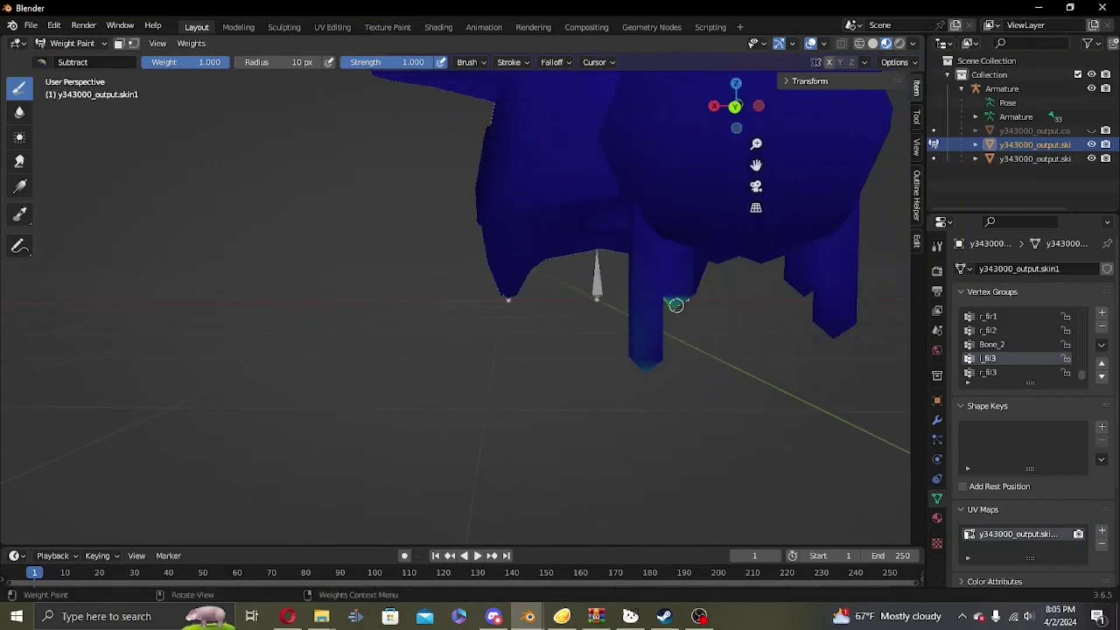
drag(685, 307, 682, 298)
mouse_move(647, 365)
middle_down()
mouse_move(522, 380)
mouse_move(460, 404)
mouse_move(187, 288)
middle_up()
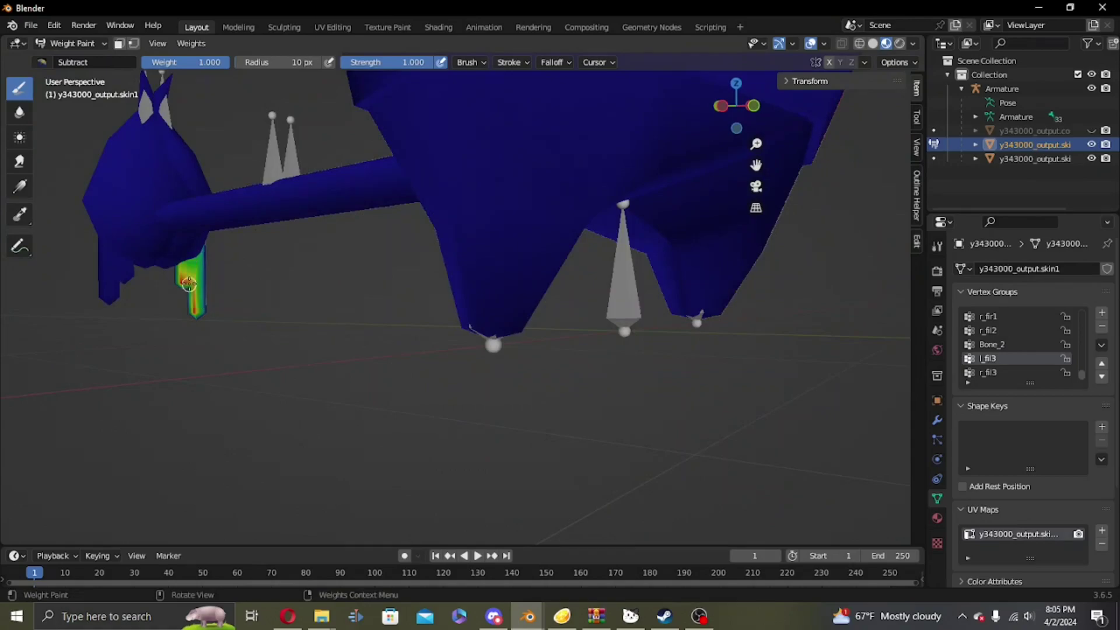
drag(192, 299, 191, 292)
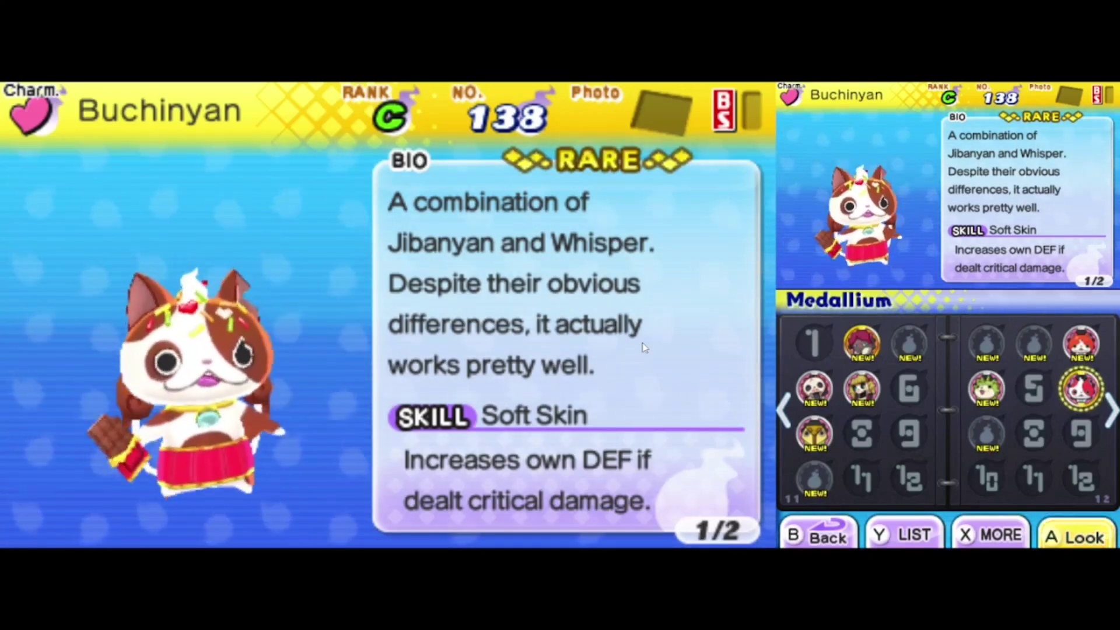
- View Buchinyan close up, play its action animation twice, and rotate it left and right
key(a)
key(Up)
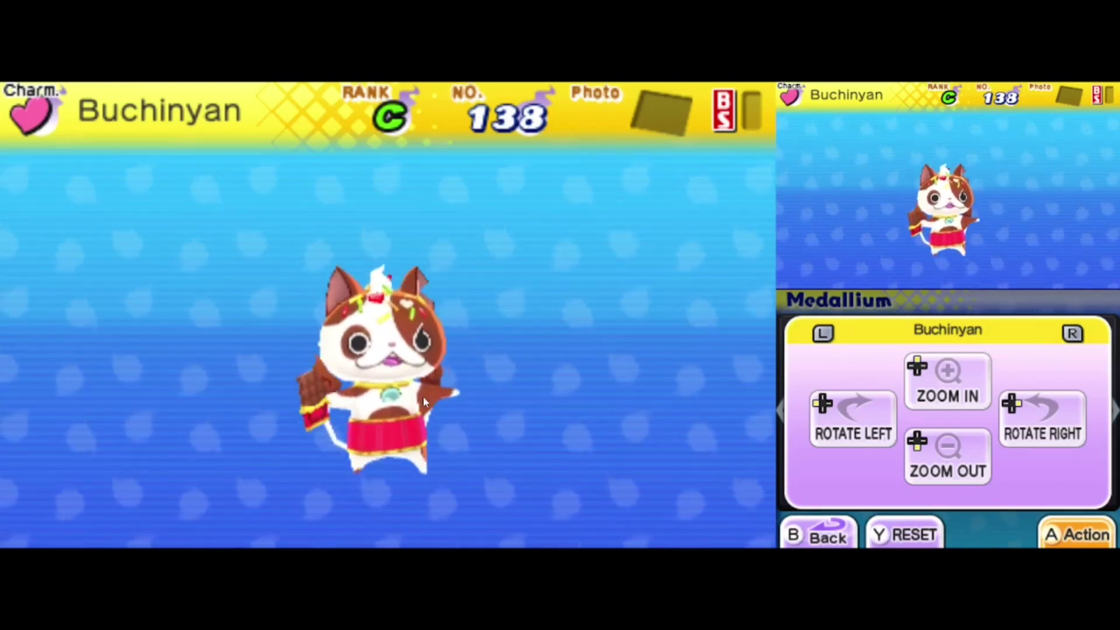
key(a)
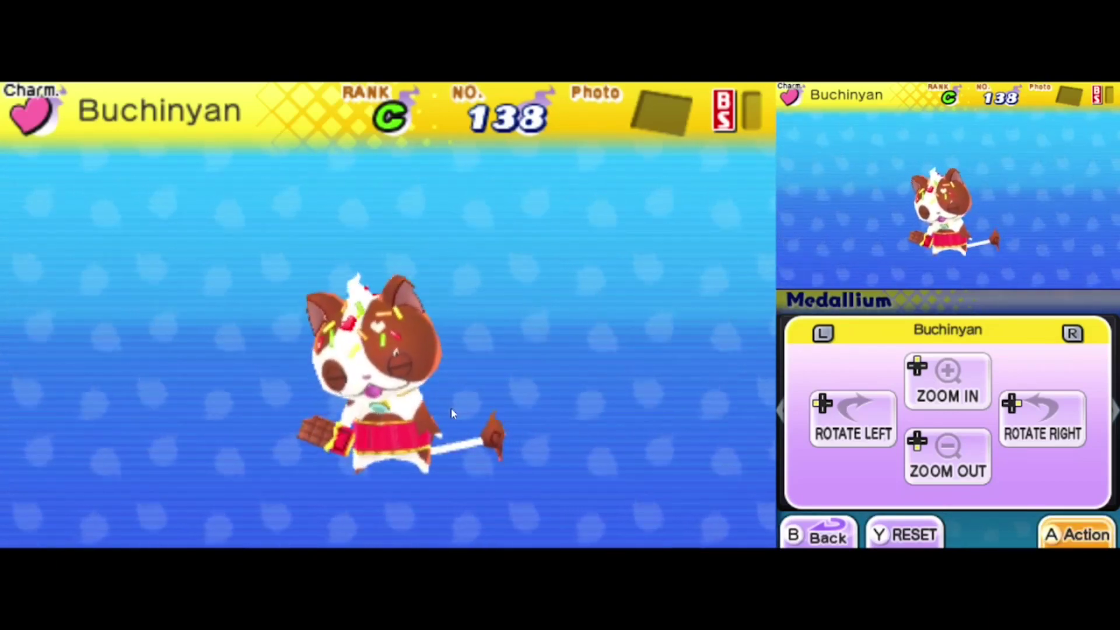
key(a)
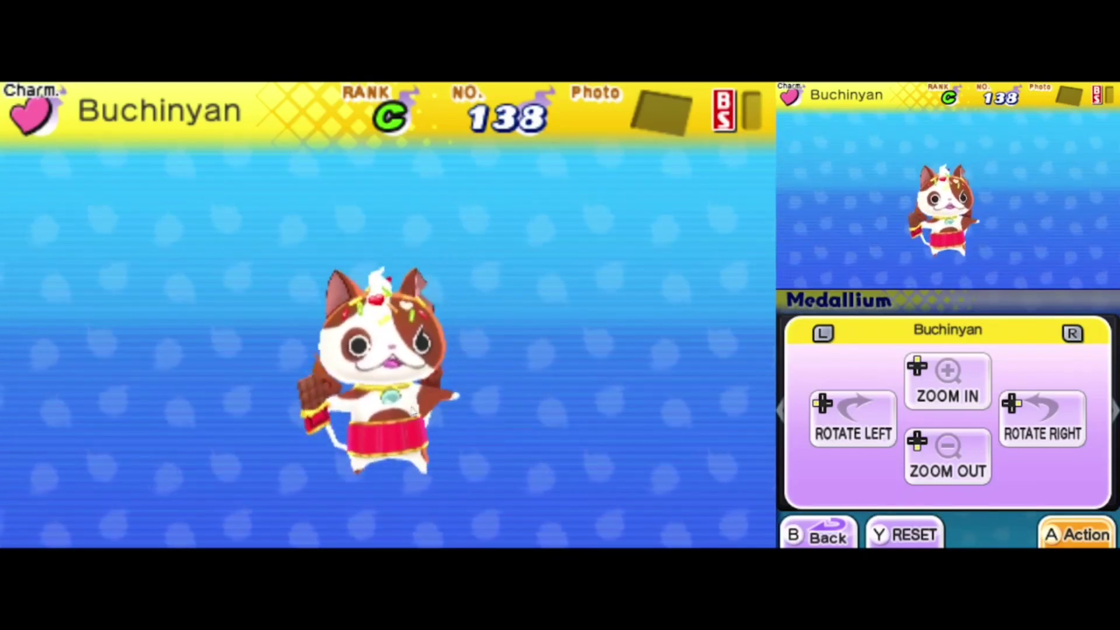
key(Left)
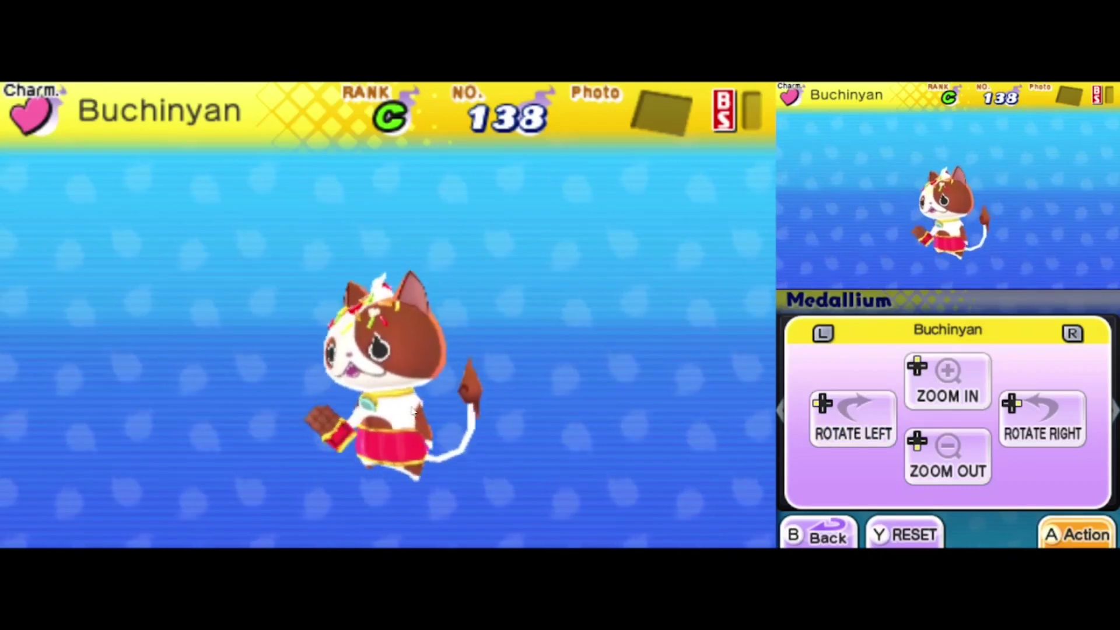
key(Right)
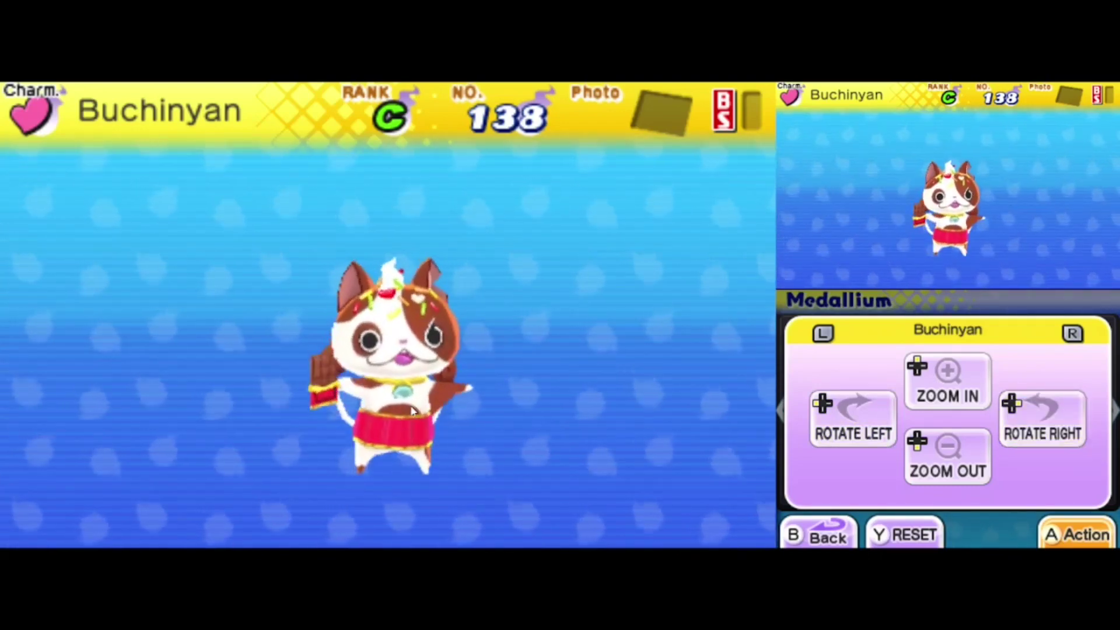